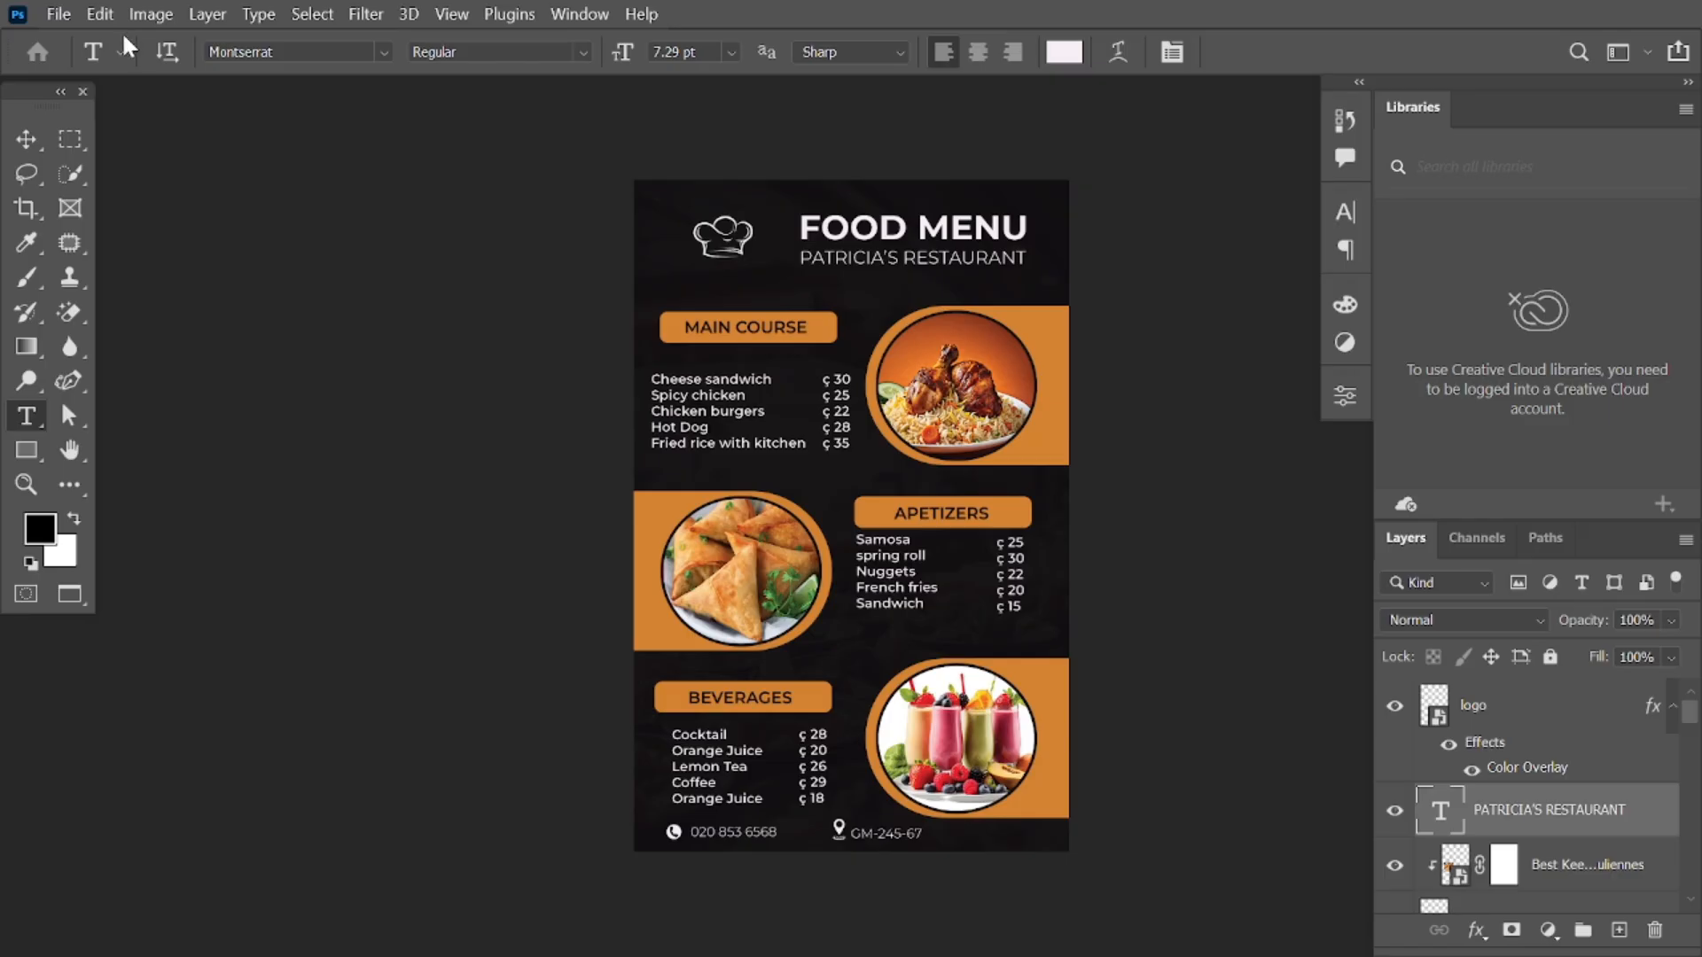
Step: Browse the File, Edit and Layer menus without choosing any command
{"action": "left_click", "coordinate": [60, 15]}
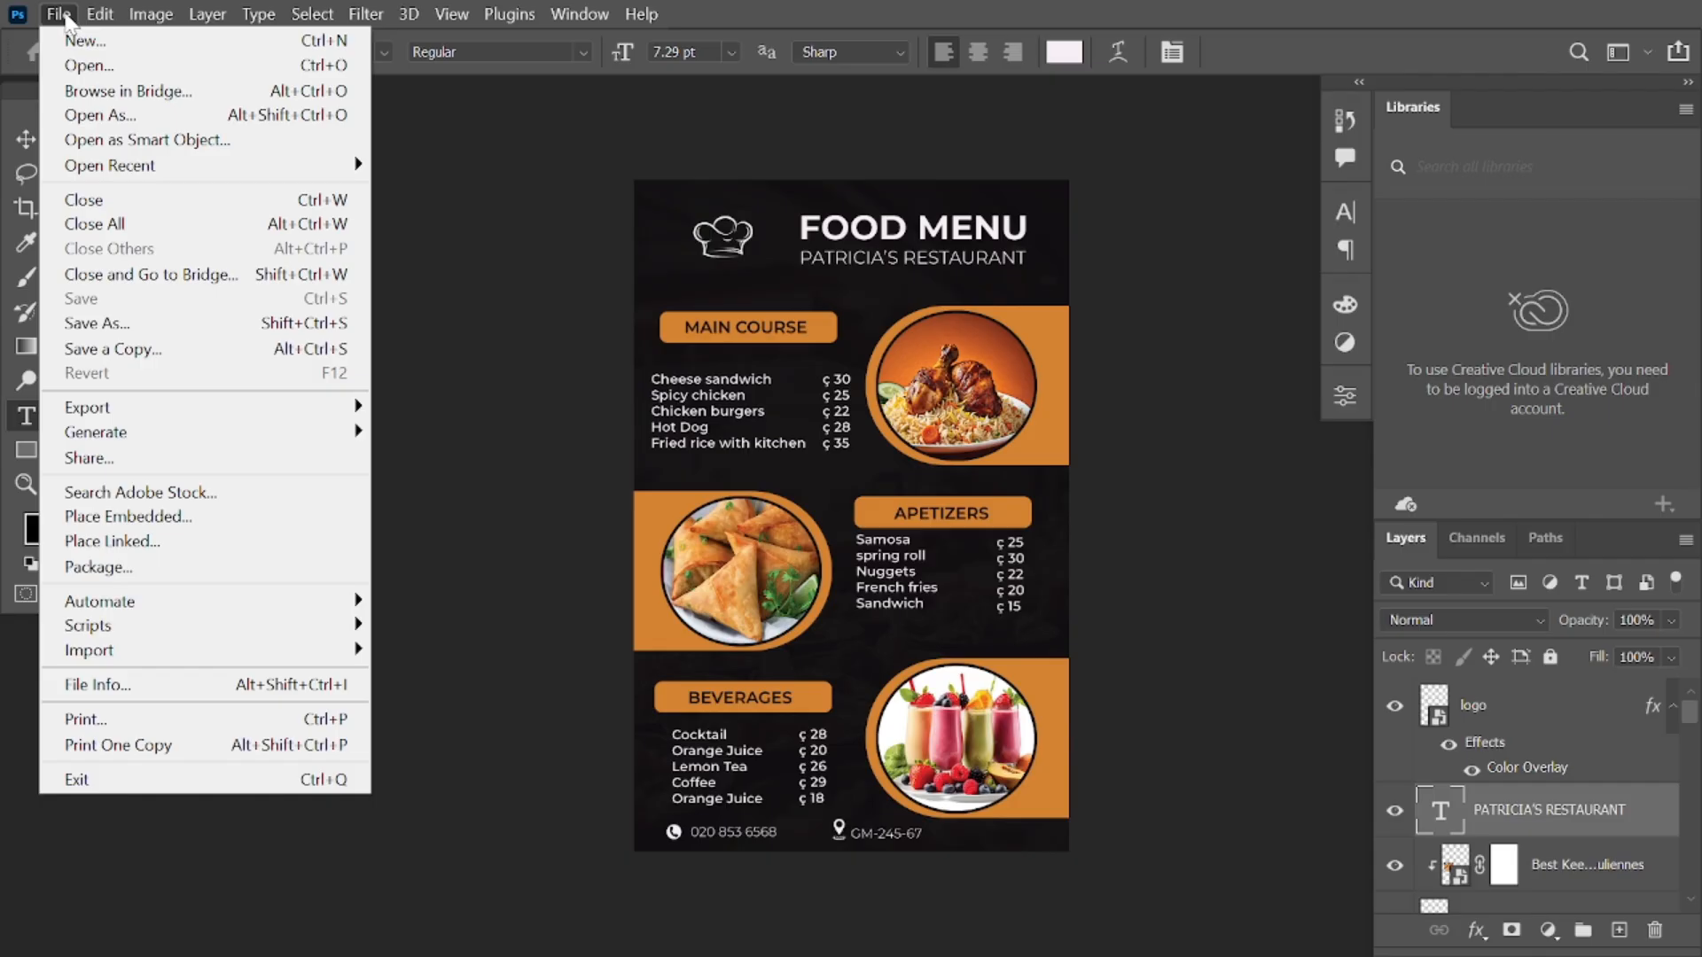
{"action": "mouse_move", "coordinate": [104, 18]}
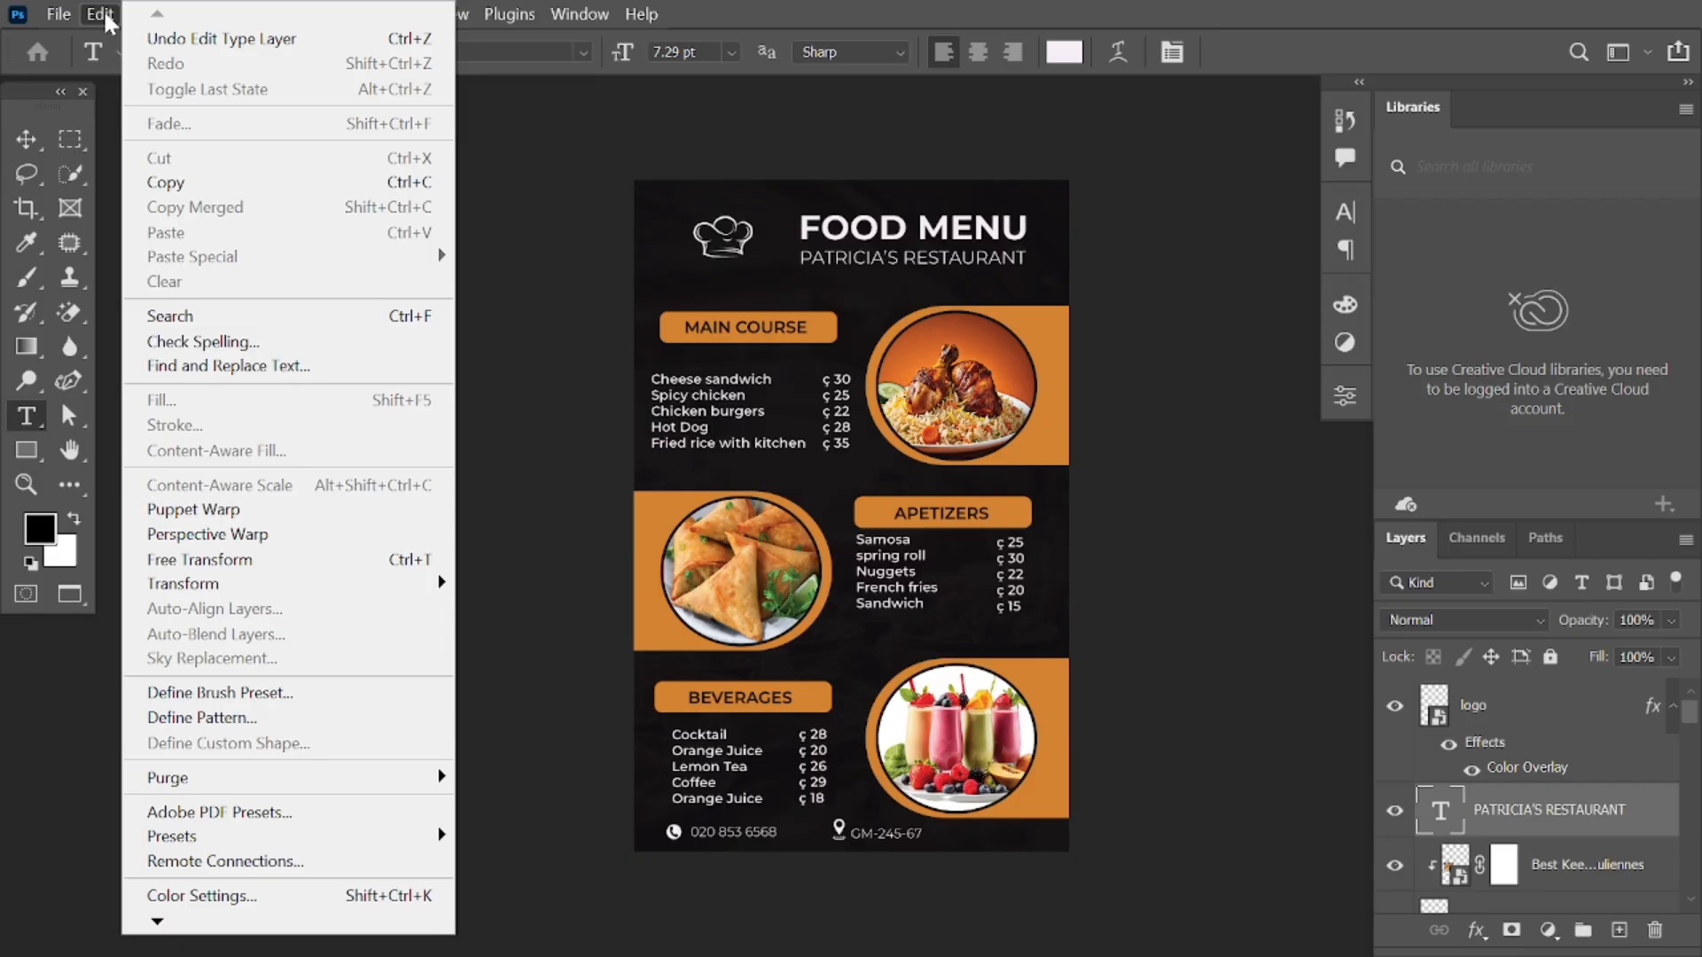
{"action": "left_click", "coordinate": [114, 16]}
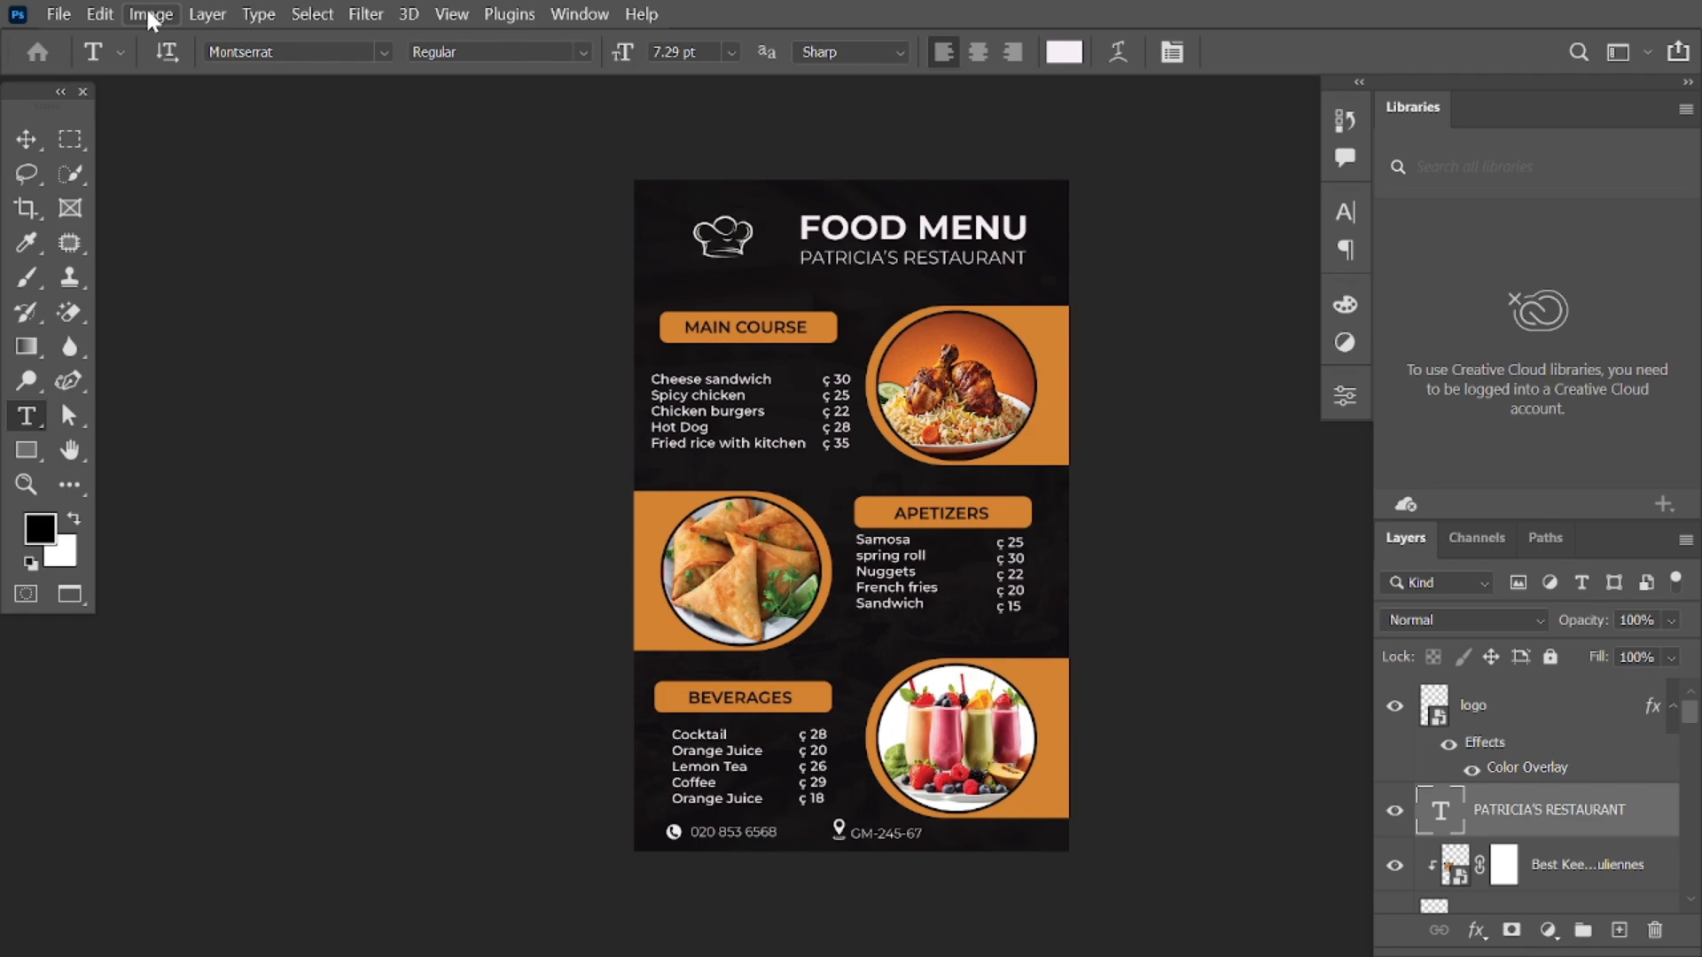
{"action": "left_click", "coordinate": [206, 12]}
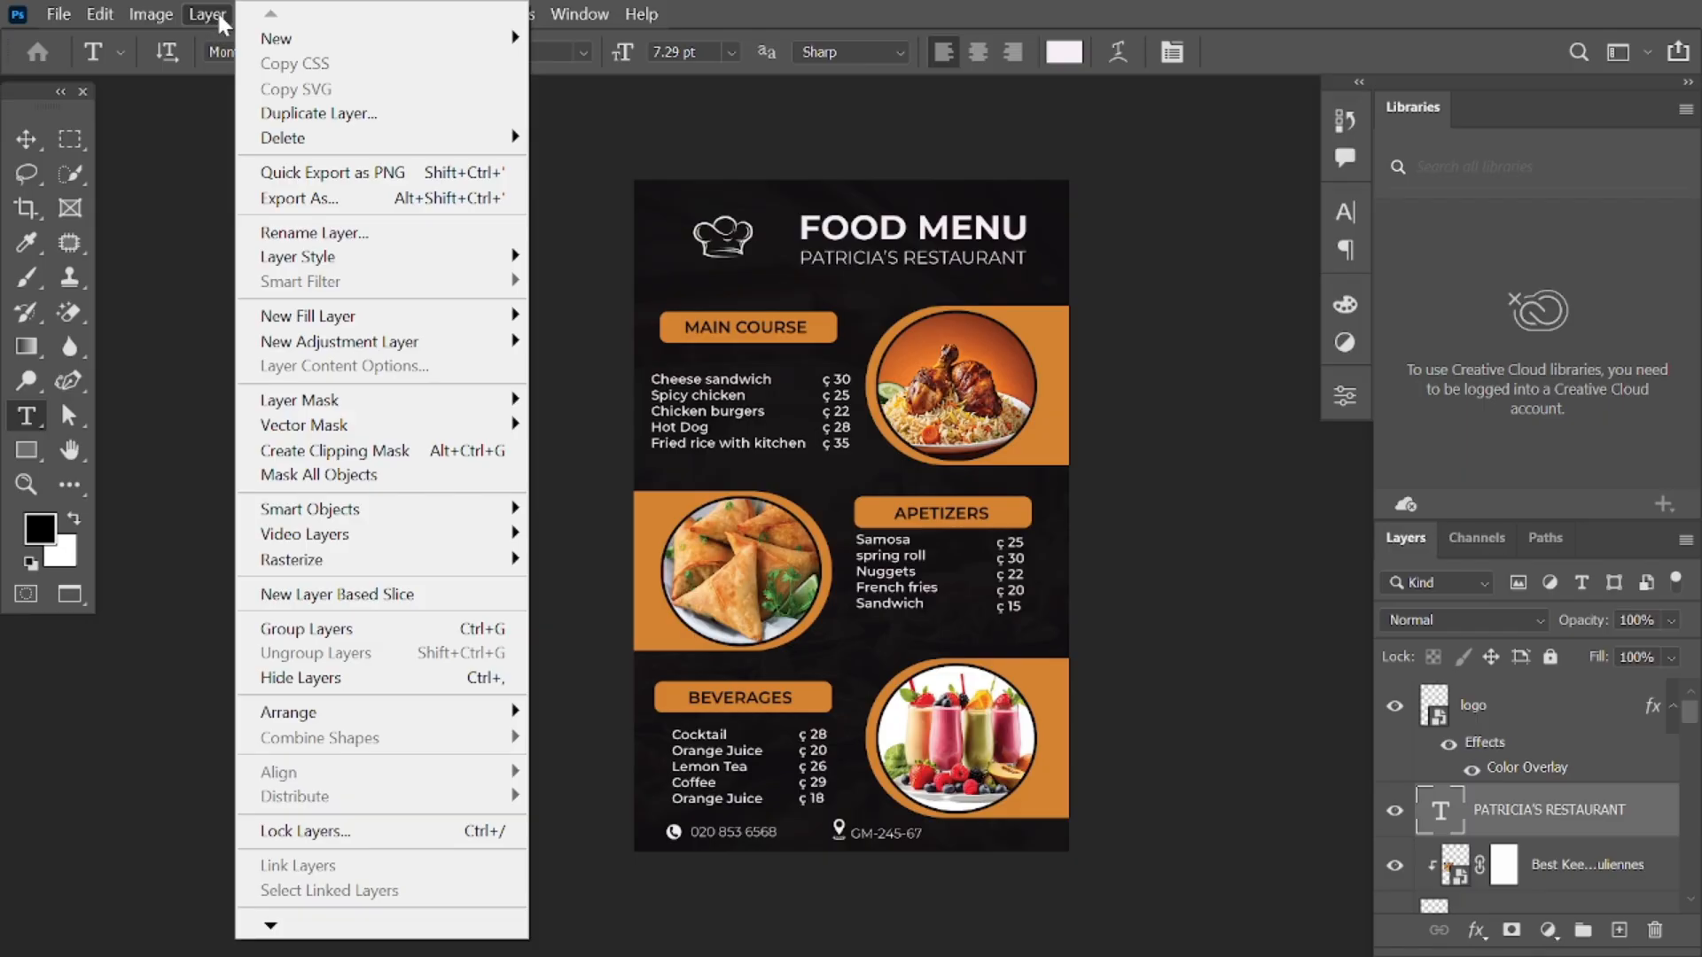
{"action": "left_click", "coordinate": [218, 16]}
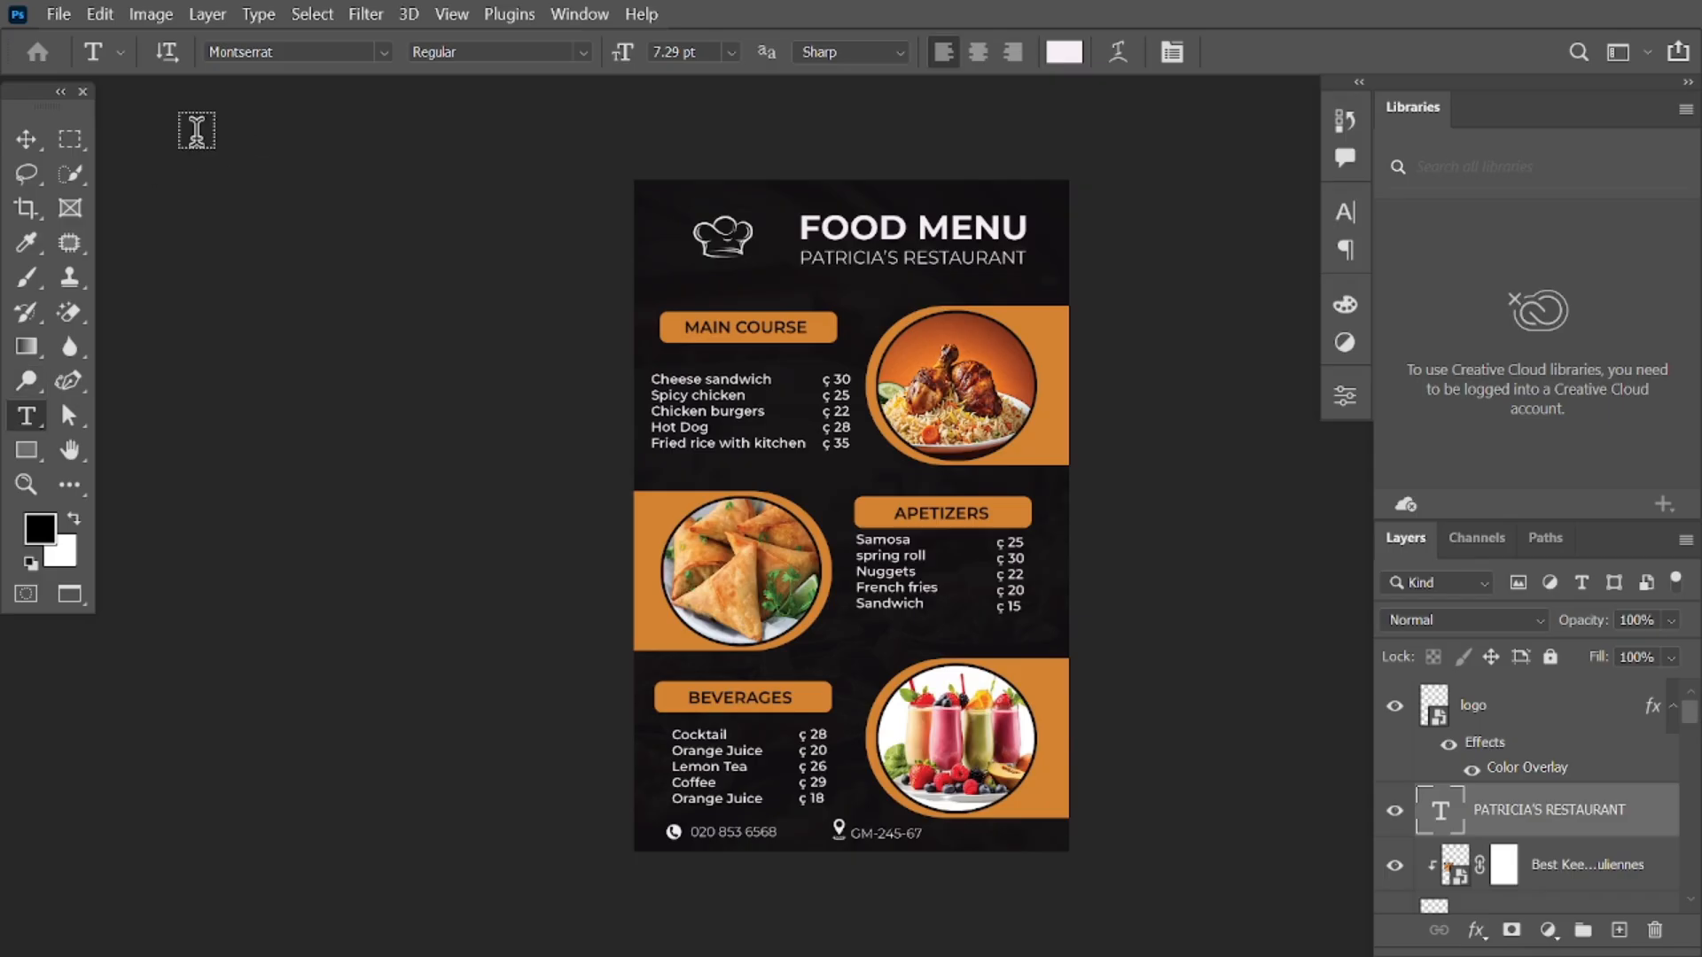
Step: Check the font, Regular weight, 7.29 pt size and anti-aliasing lists unchanged, then switch to the Move tool
{"action": "left_click", "coordinate": [385, 52]}
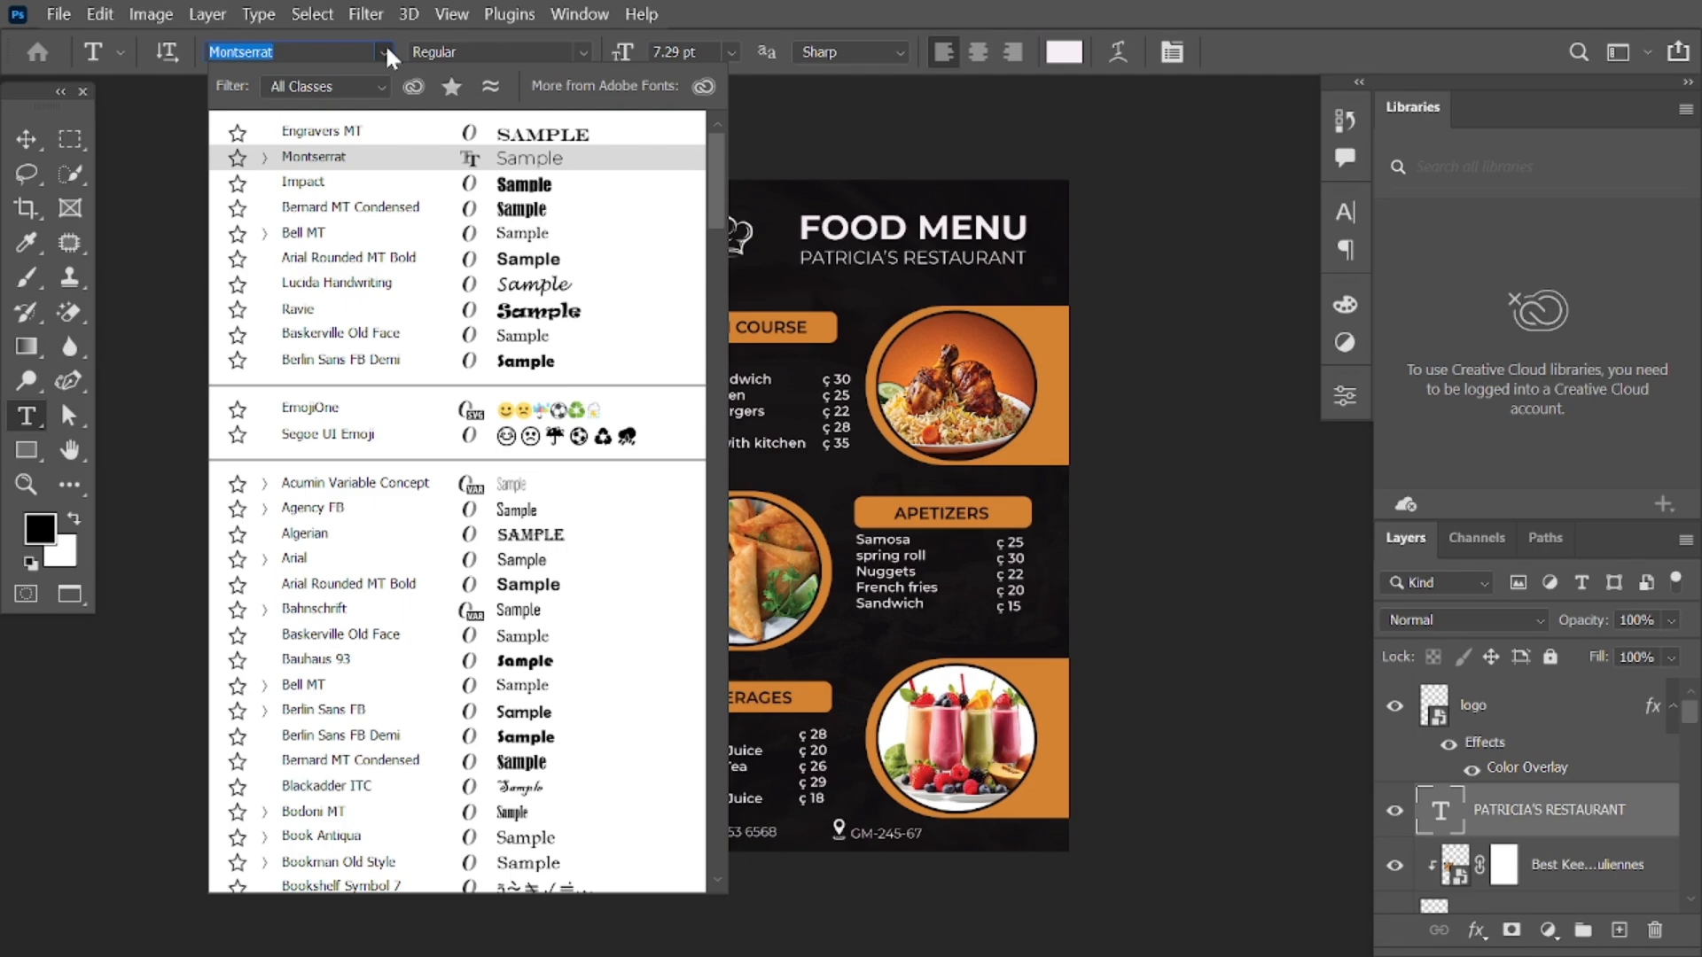
{"action": "left_click", "coordinate": [387, 50]}
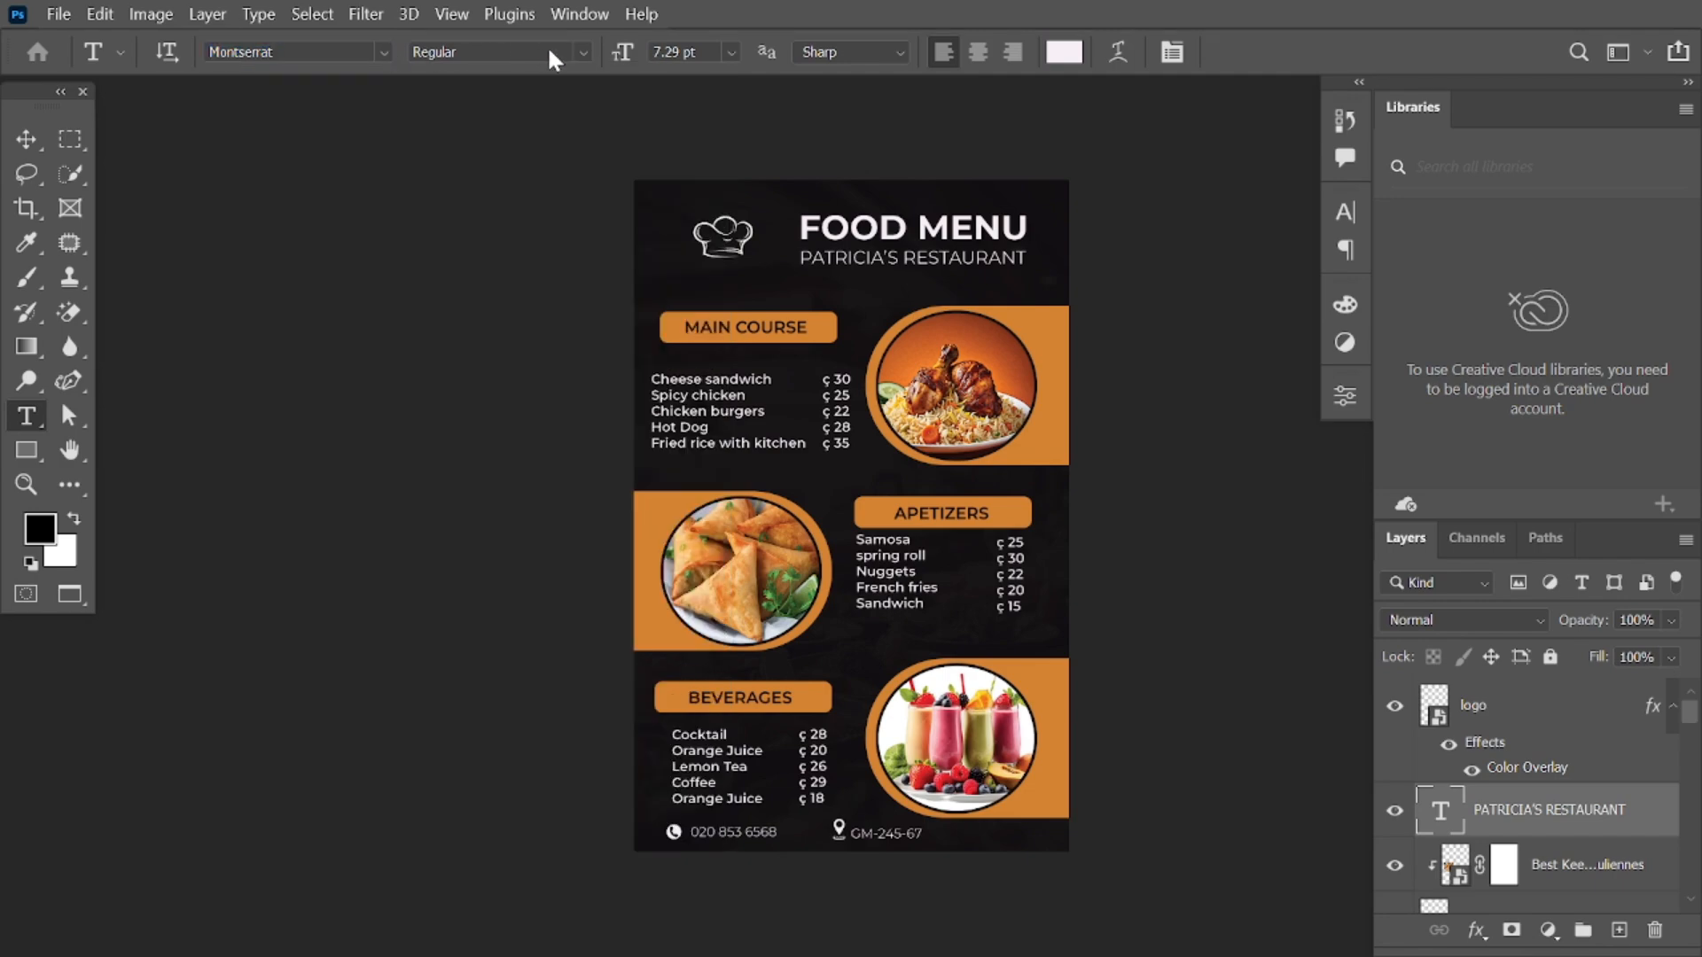
{"action": "left_click", "coordinate": [583, 51]}
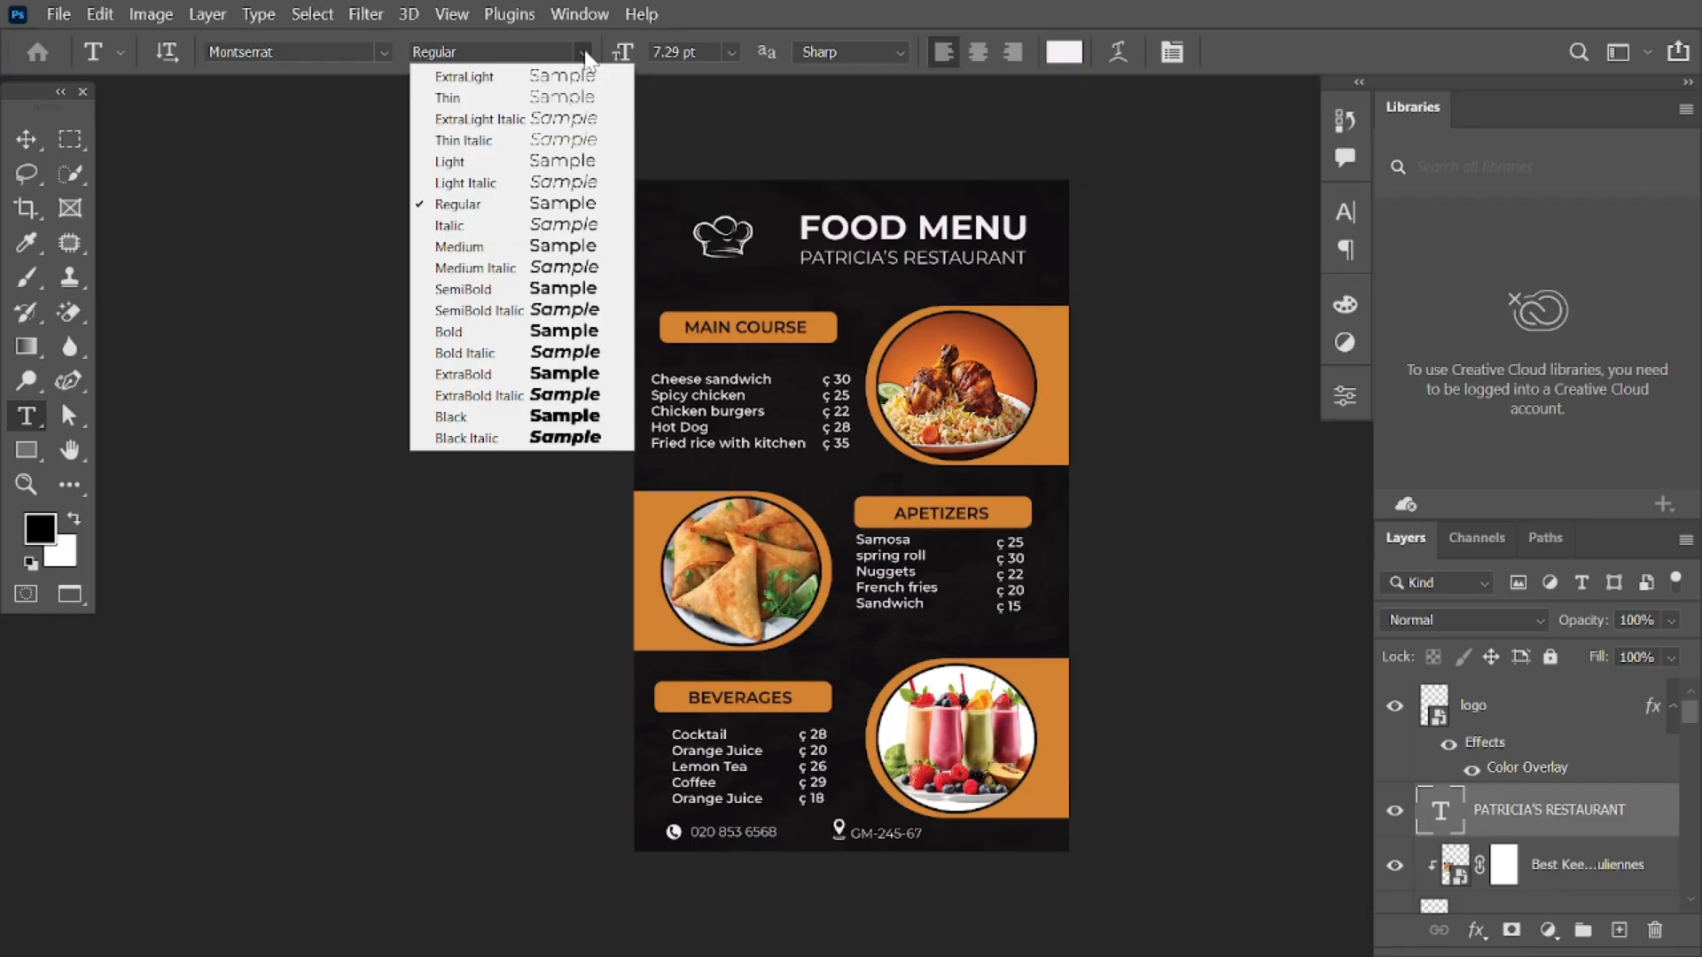
{"action": "left_click", "coordinate": [583, 51]}
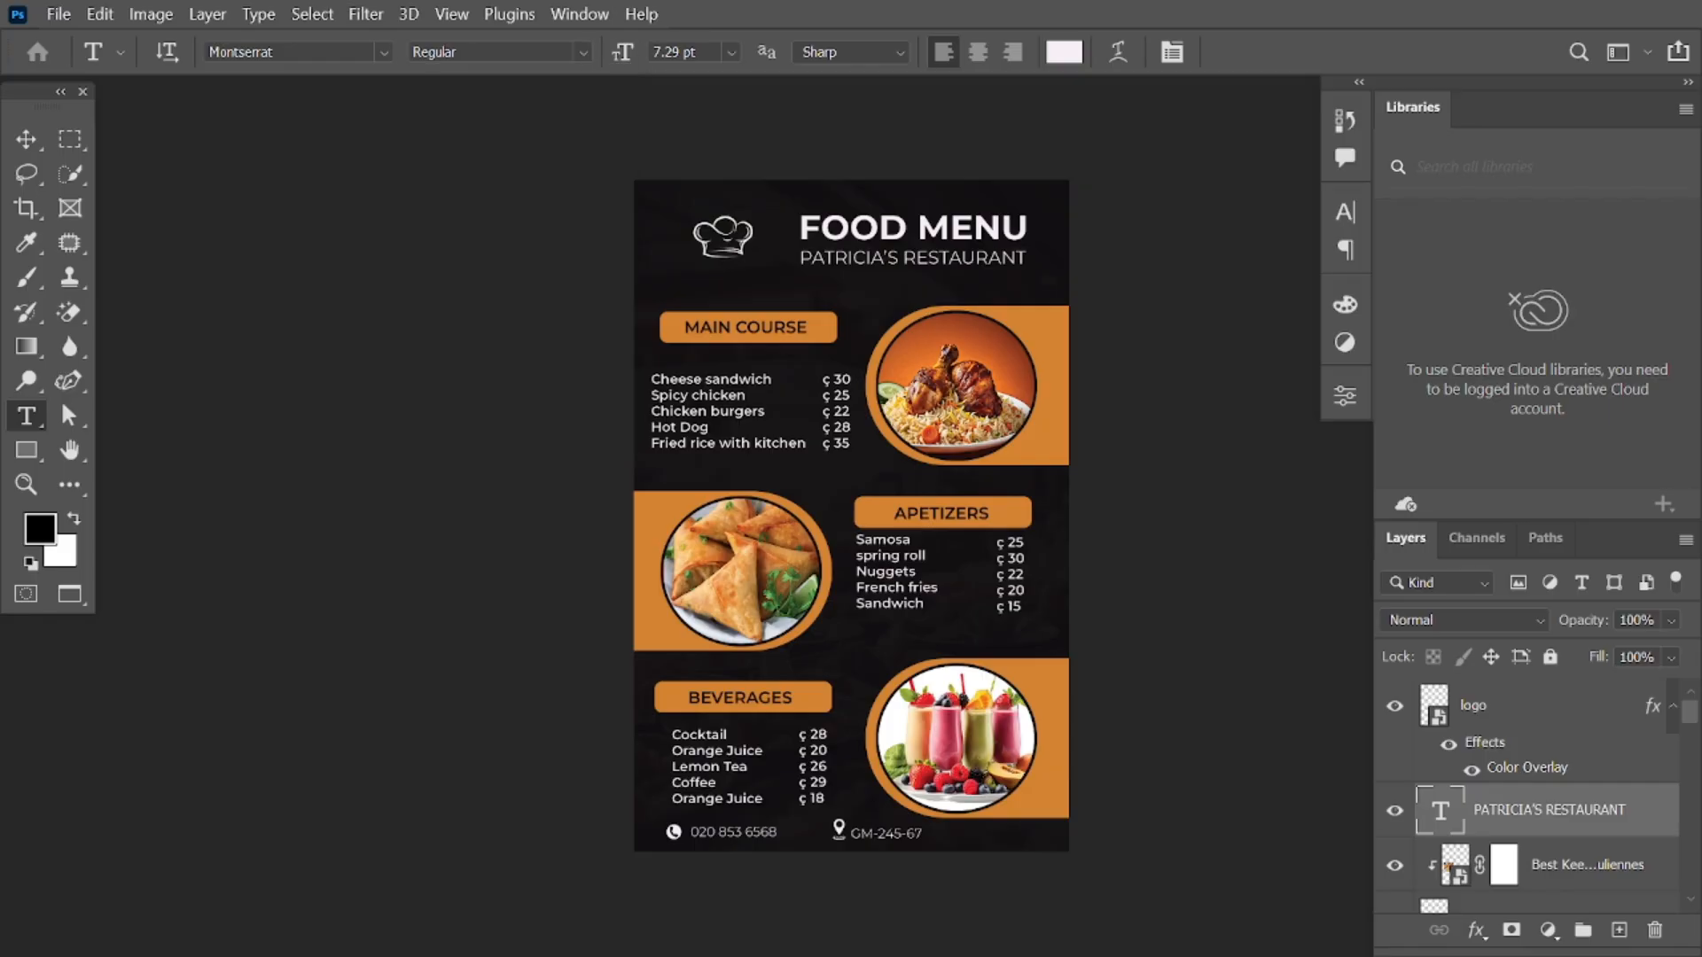
{"action": "left_click", "coordinate": [730, 52]}
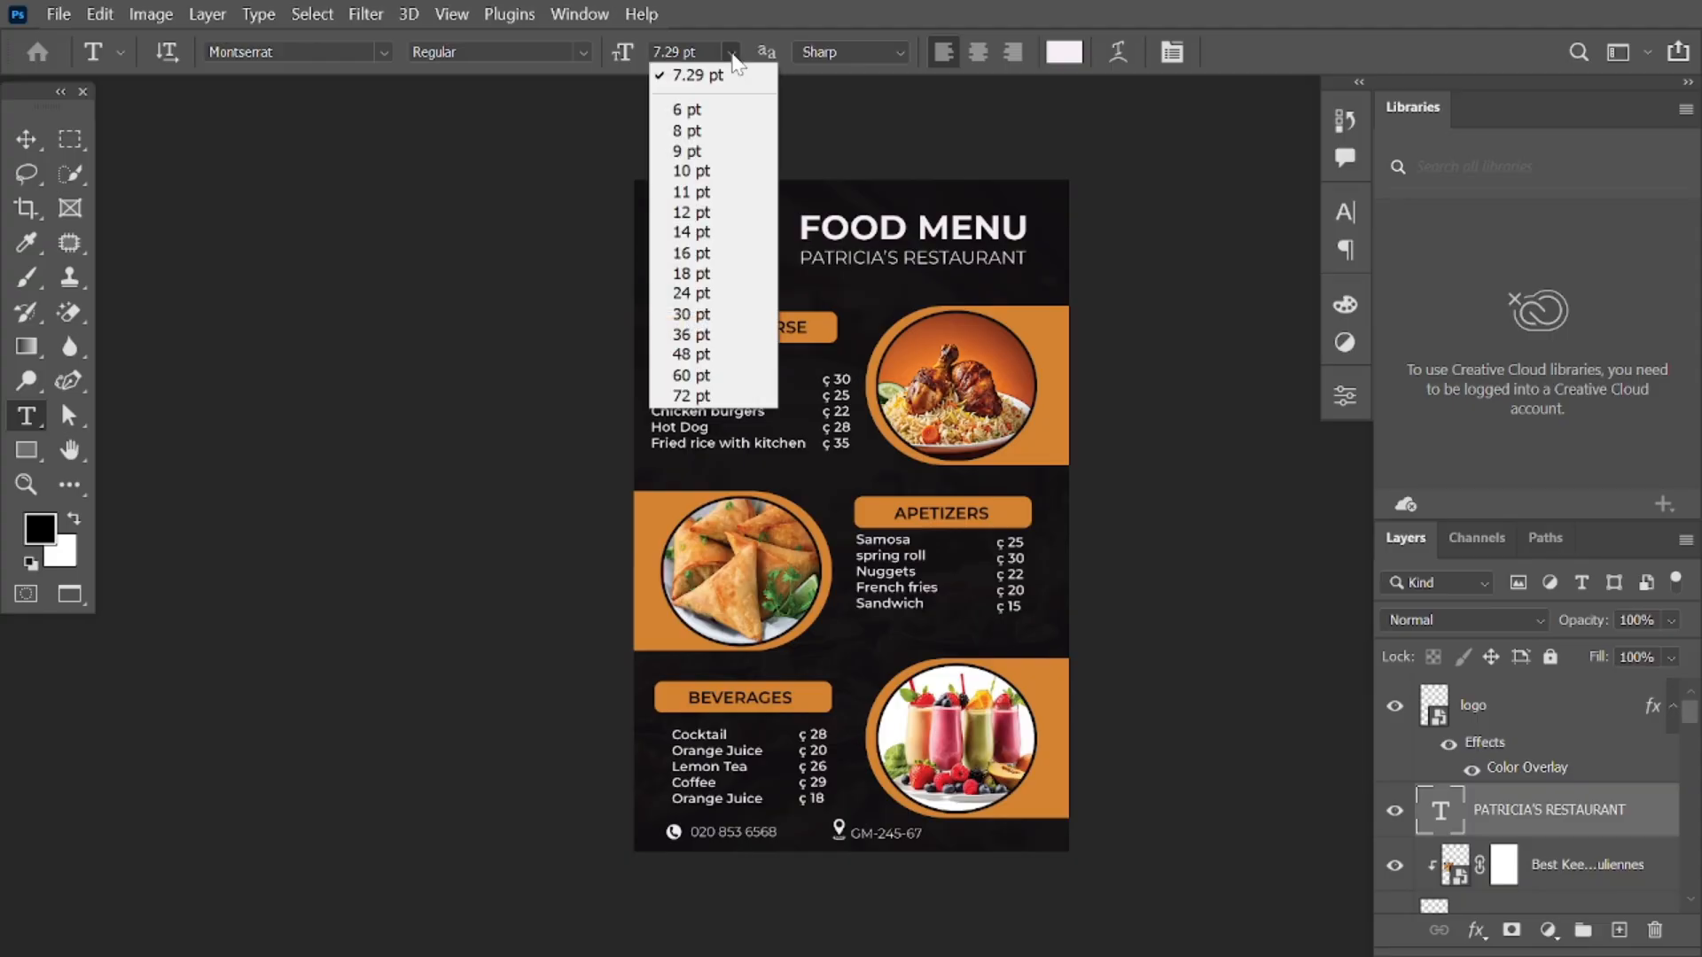
{"action": "left_click", "coordinate": [733, 59]}
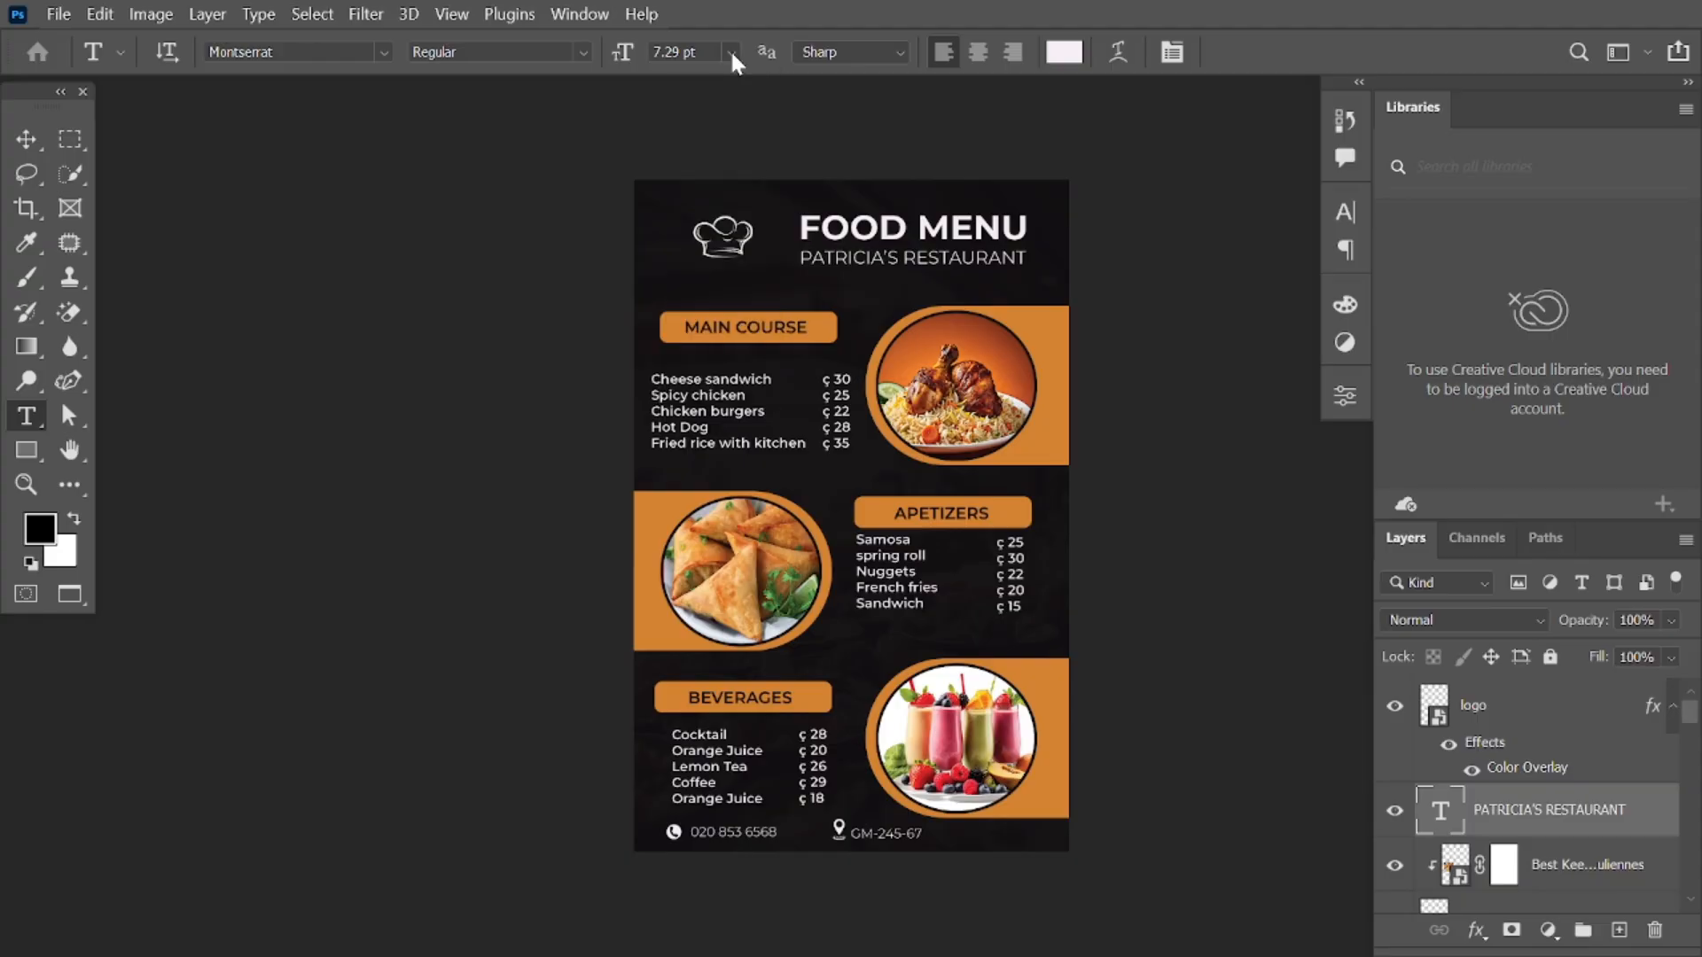
{"action": "left_click", "coordinate": [889, 52]}
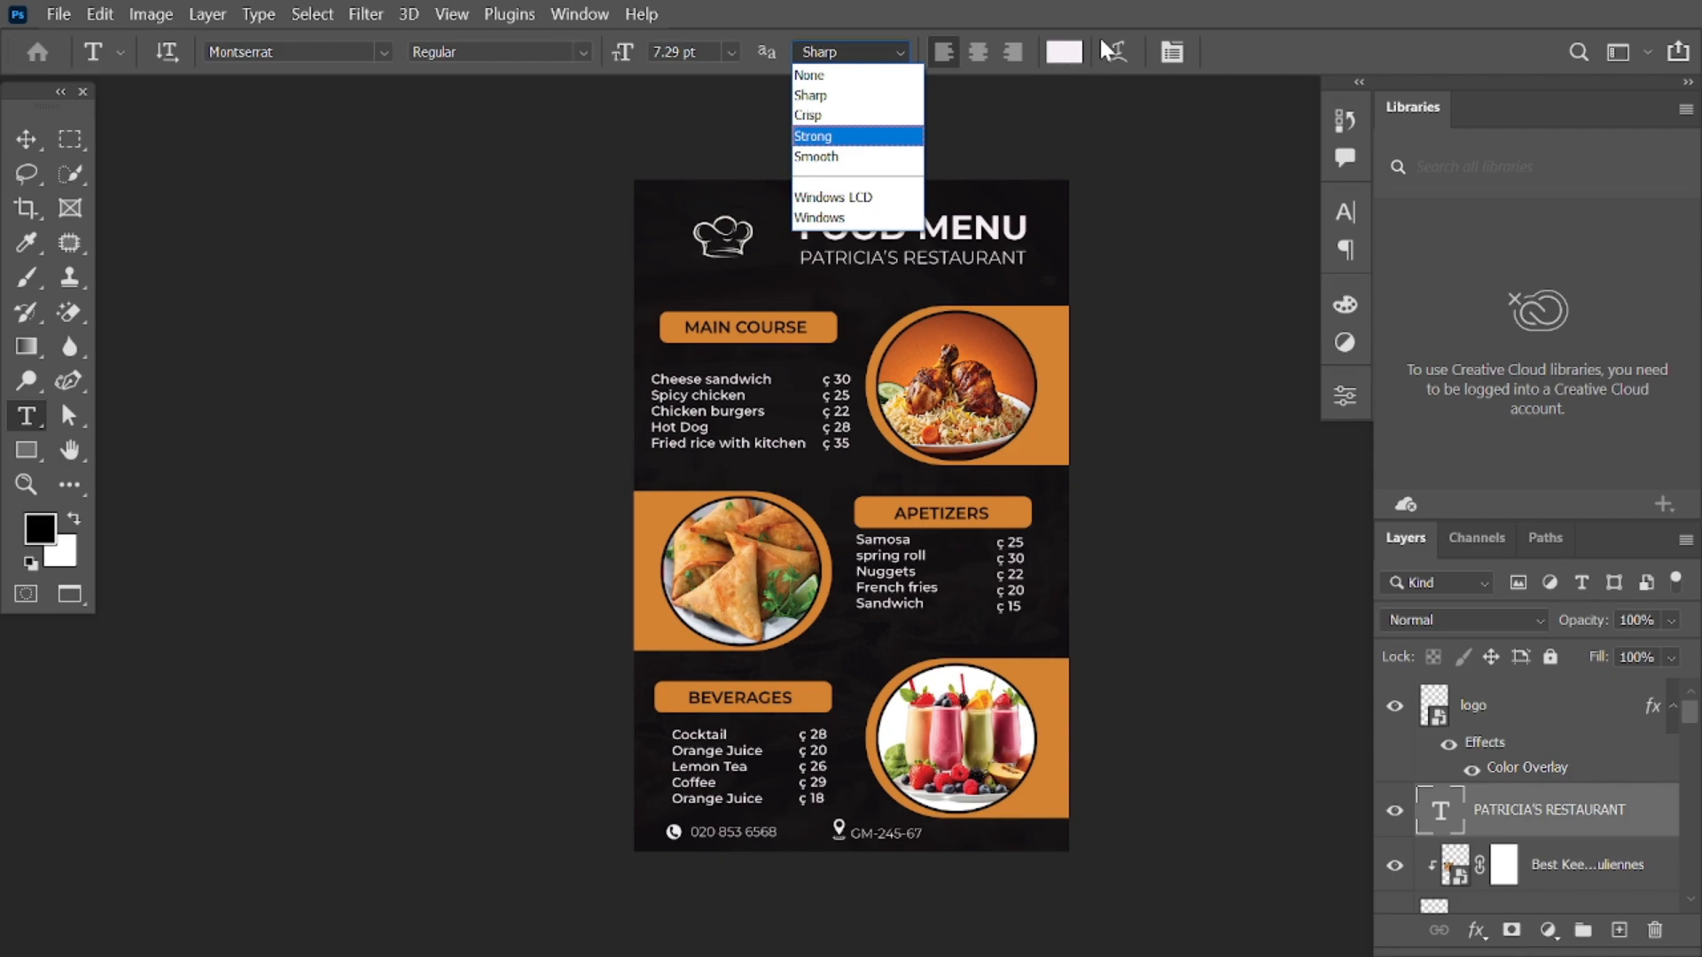
{"action": "left_click", "coordinate": [1078, 49]}
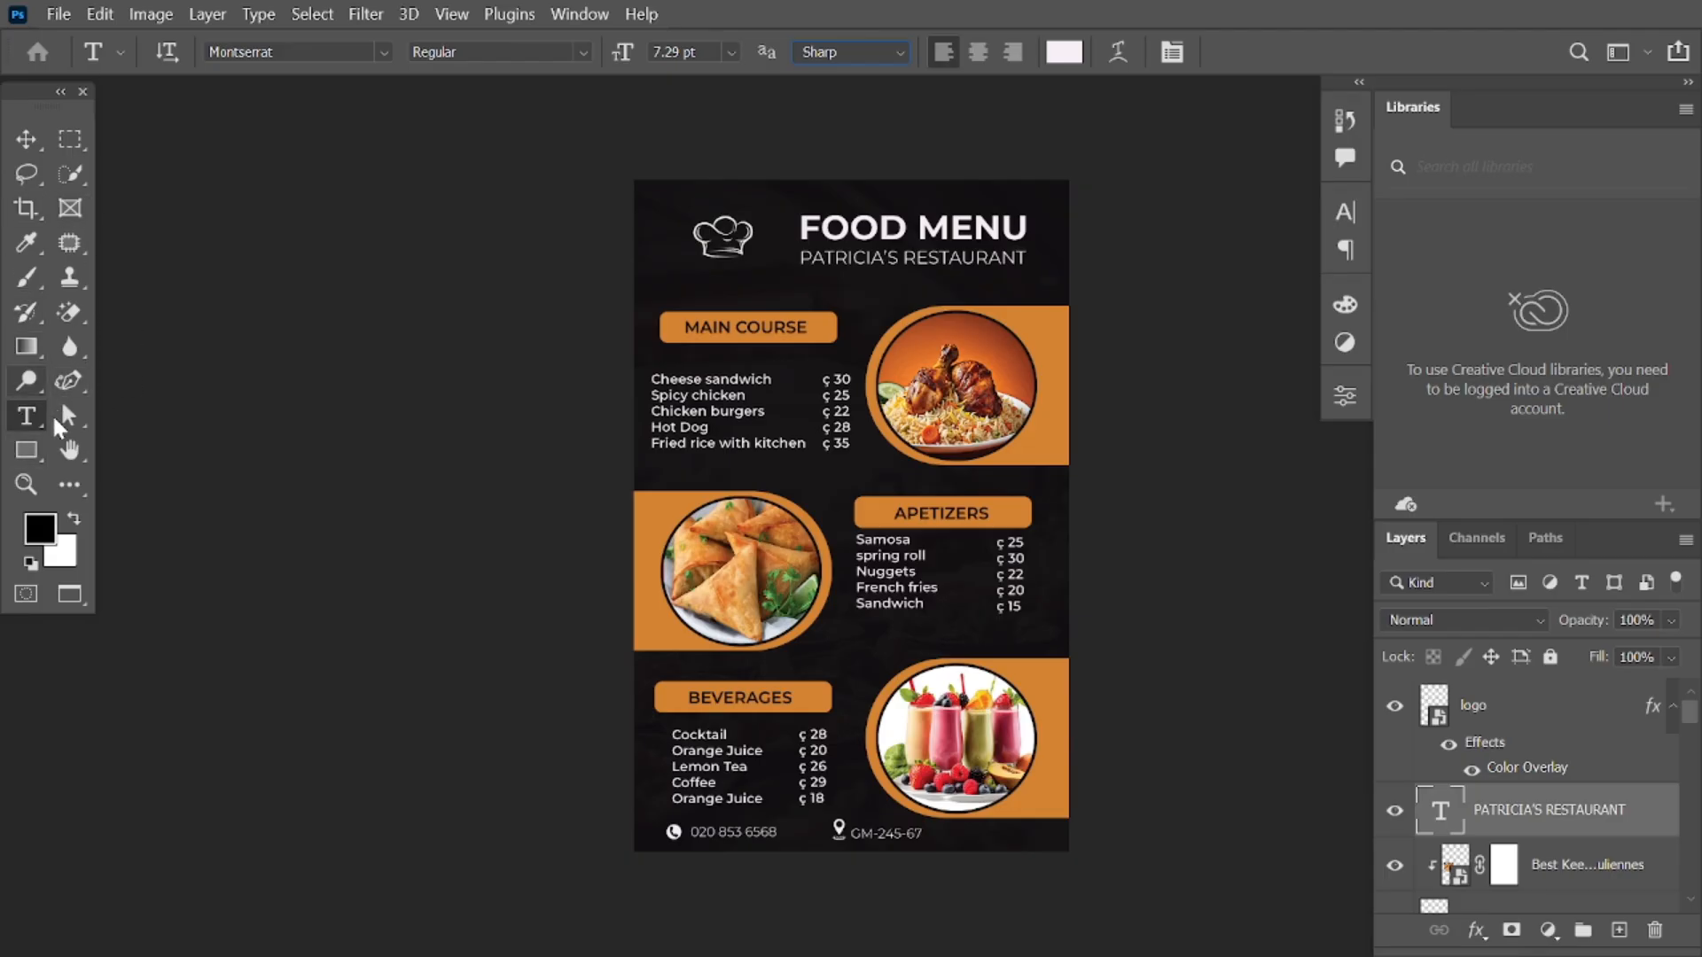
{"action": "left_click", "coordinate": [37, 461]}
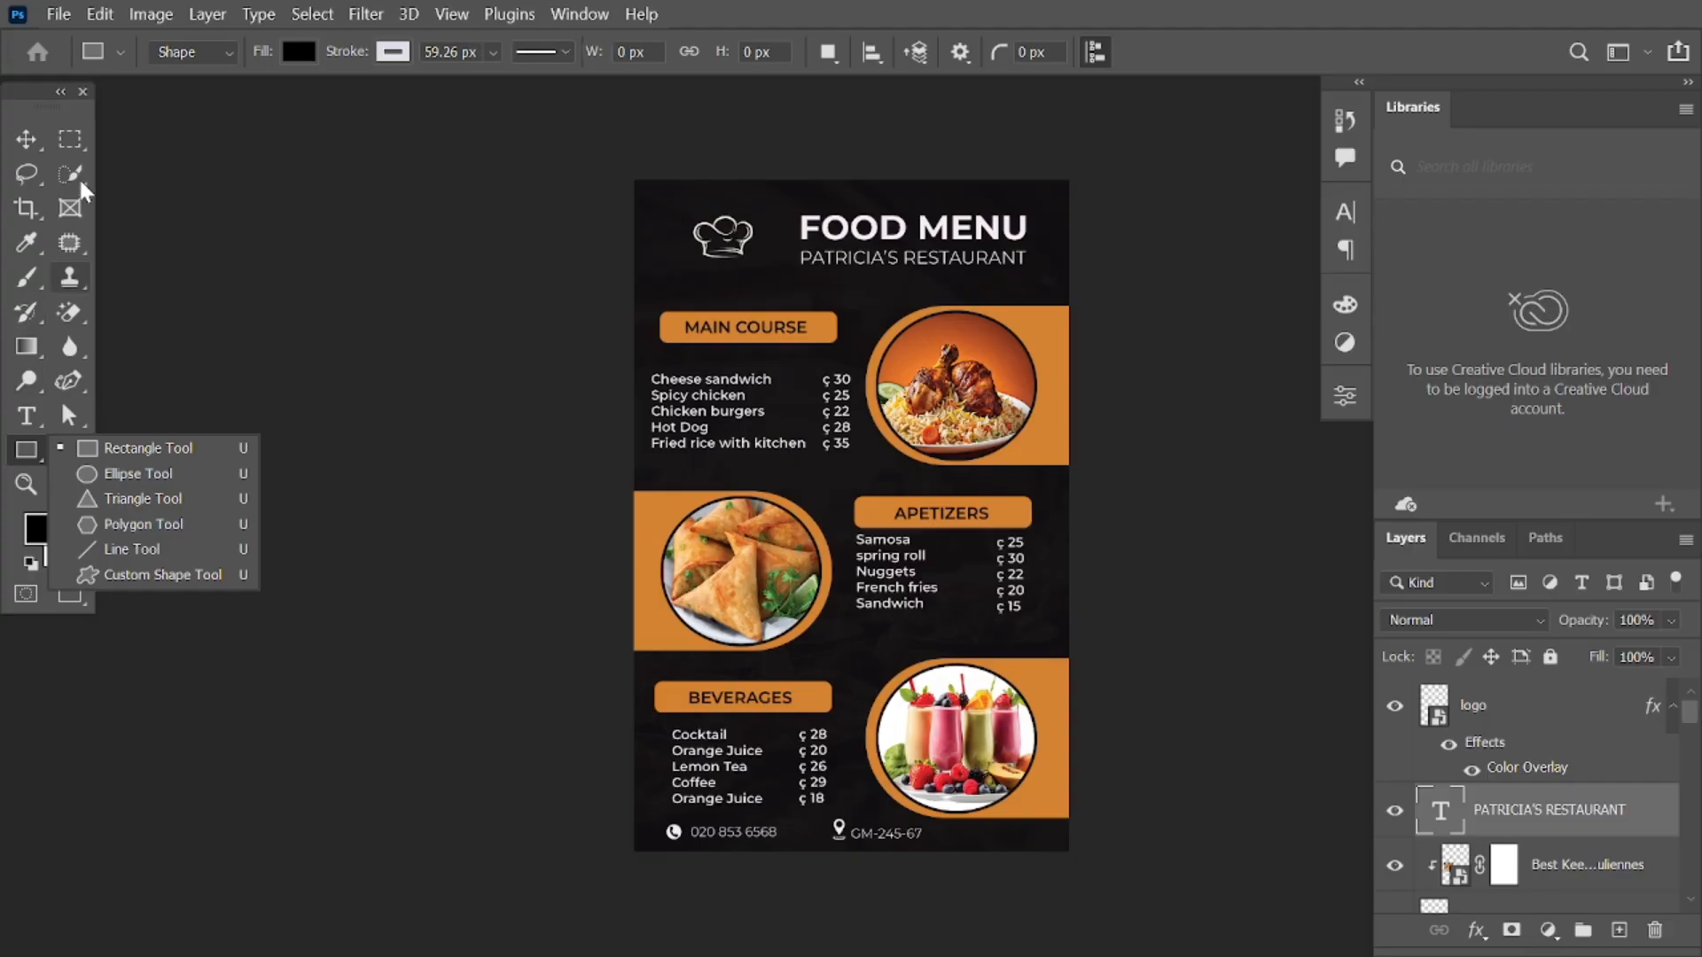
{"action": "left_click", "coordinate": [25, 142]}
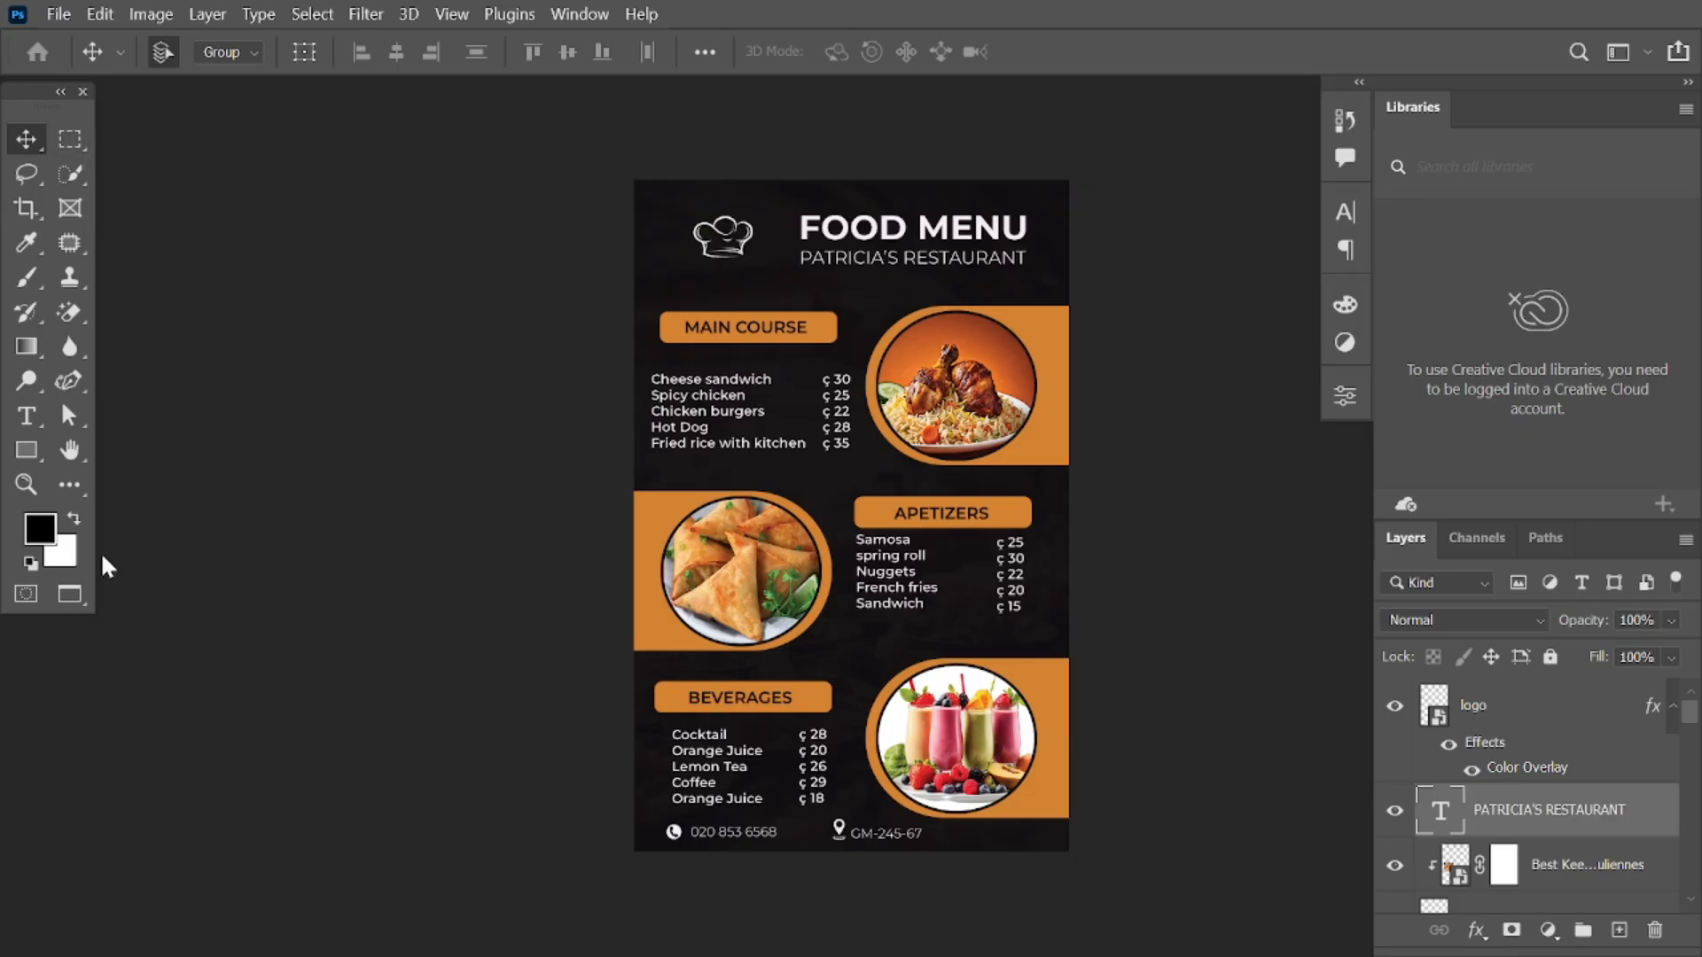
Step: With the Horizontal Type Tool, edit the FOOD MENU heading, deleting the letter D
{"action": "left_click", "coordinate": [25, 415]}
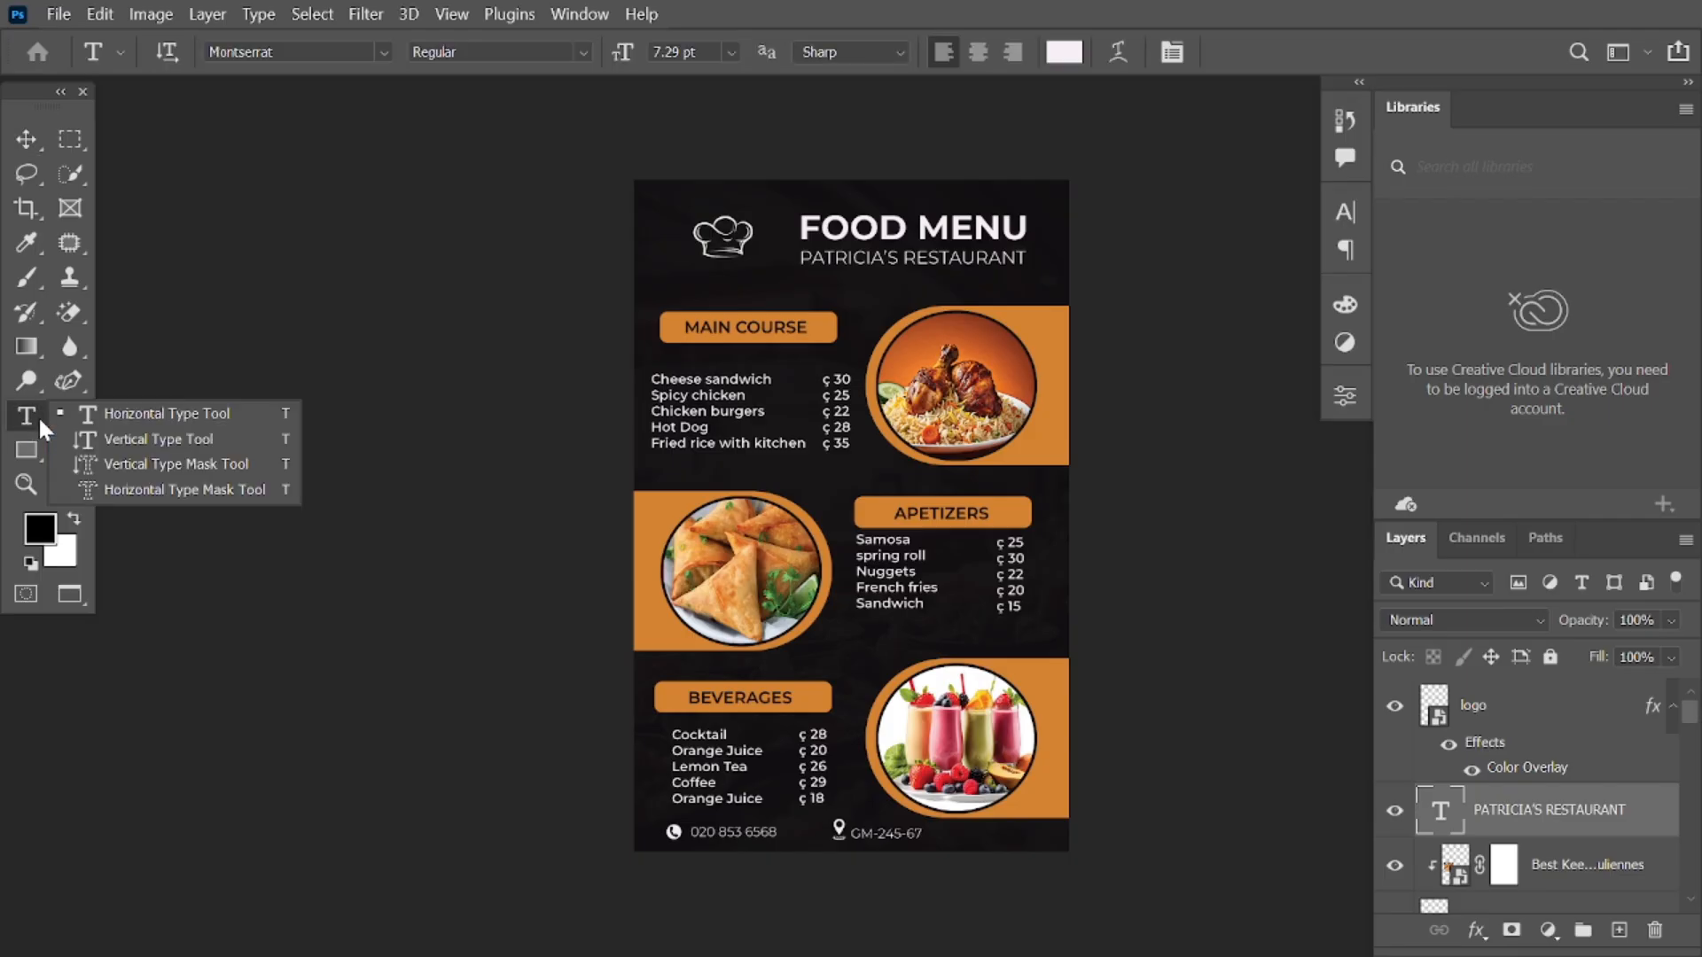
{"action": "left_click", "coordinate": [161, 413]}
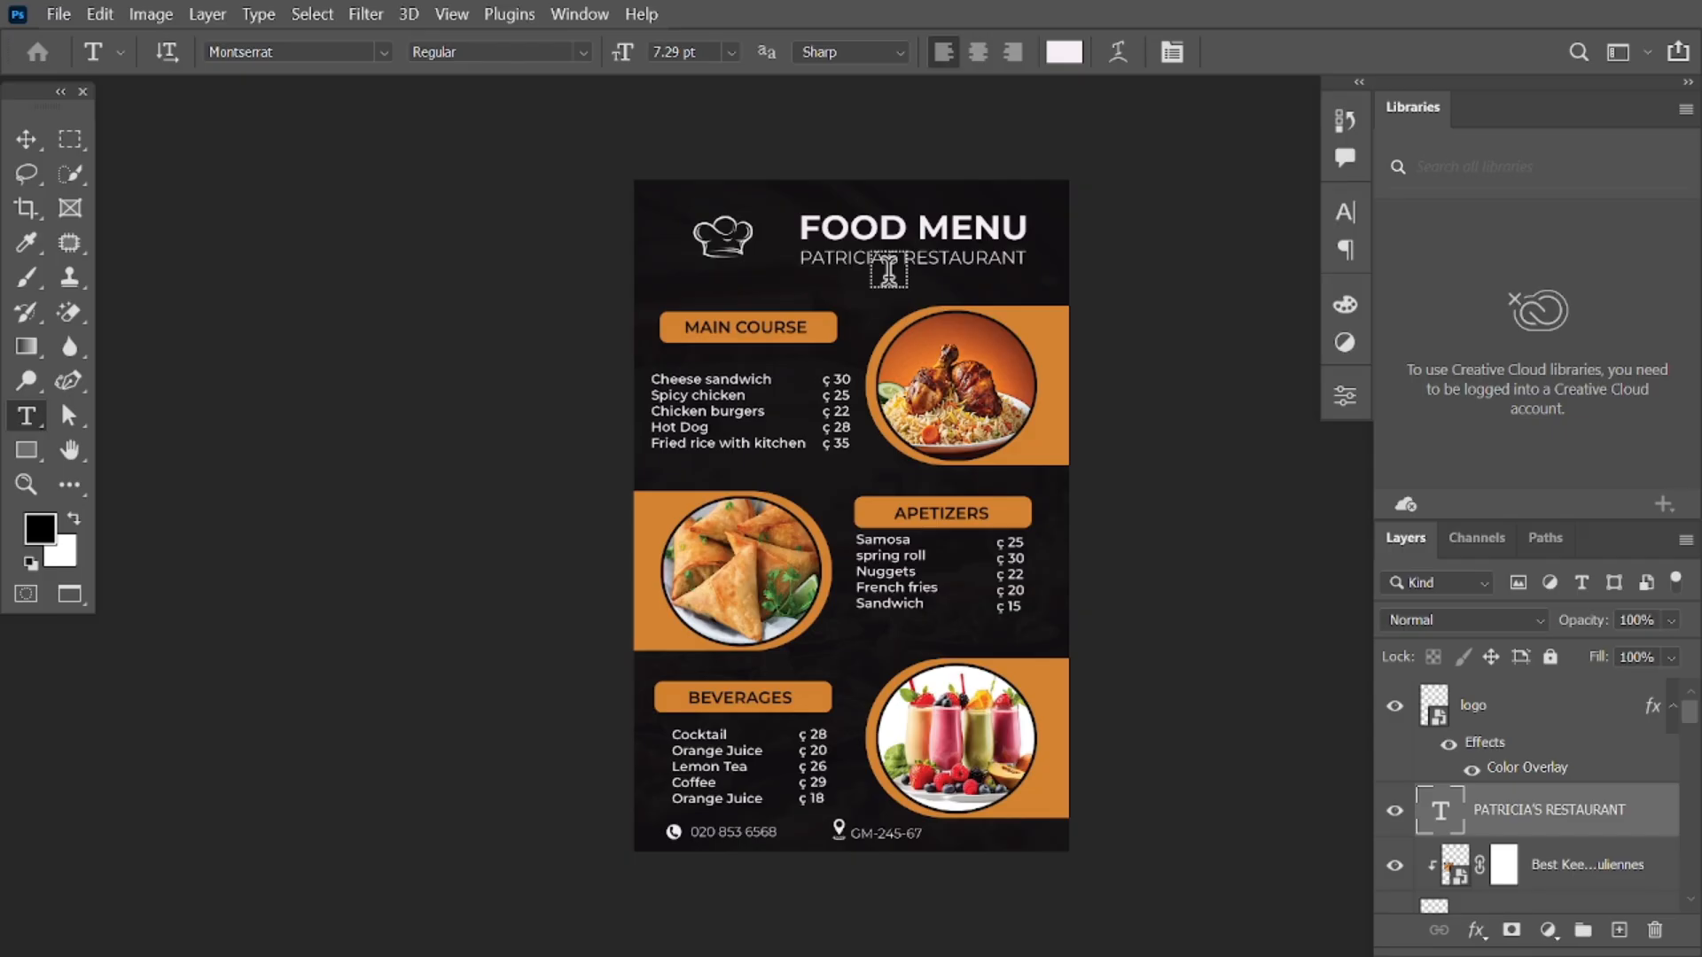
{"action": "left_click", "coordinate": [900, 227]}
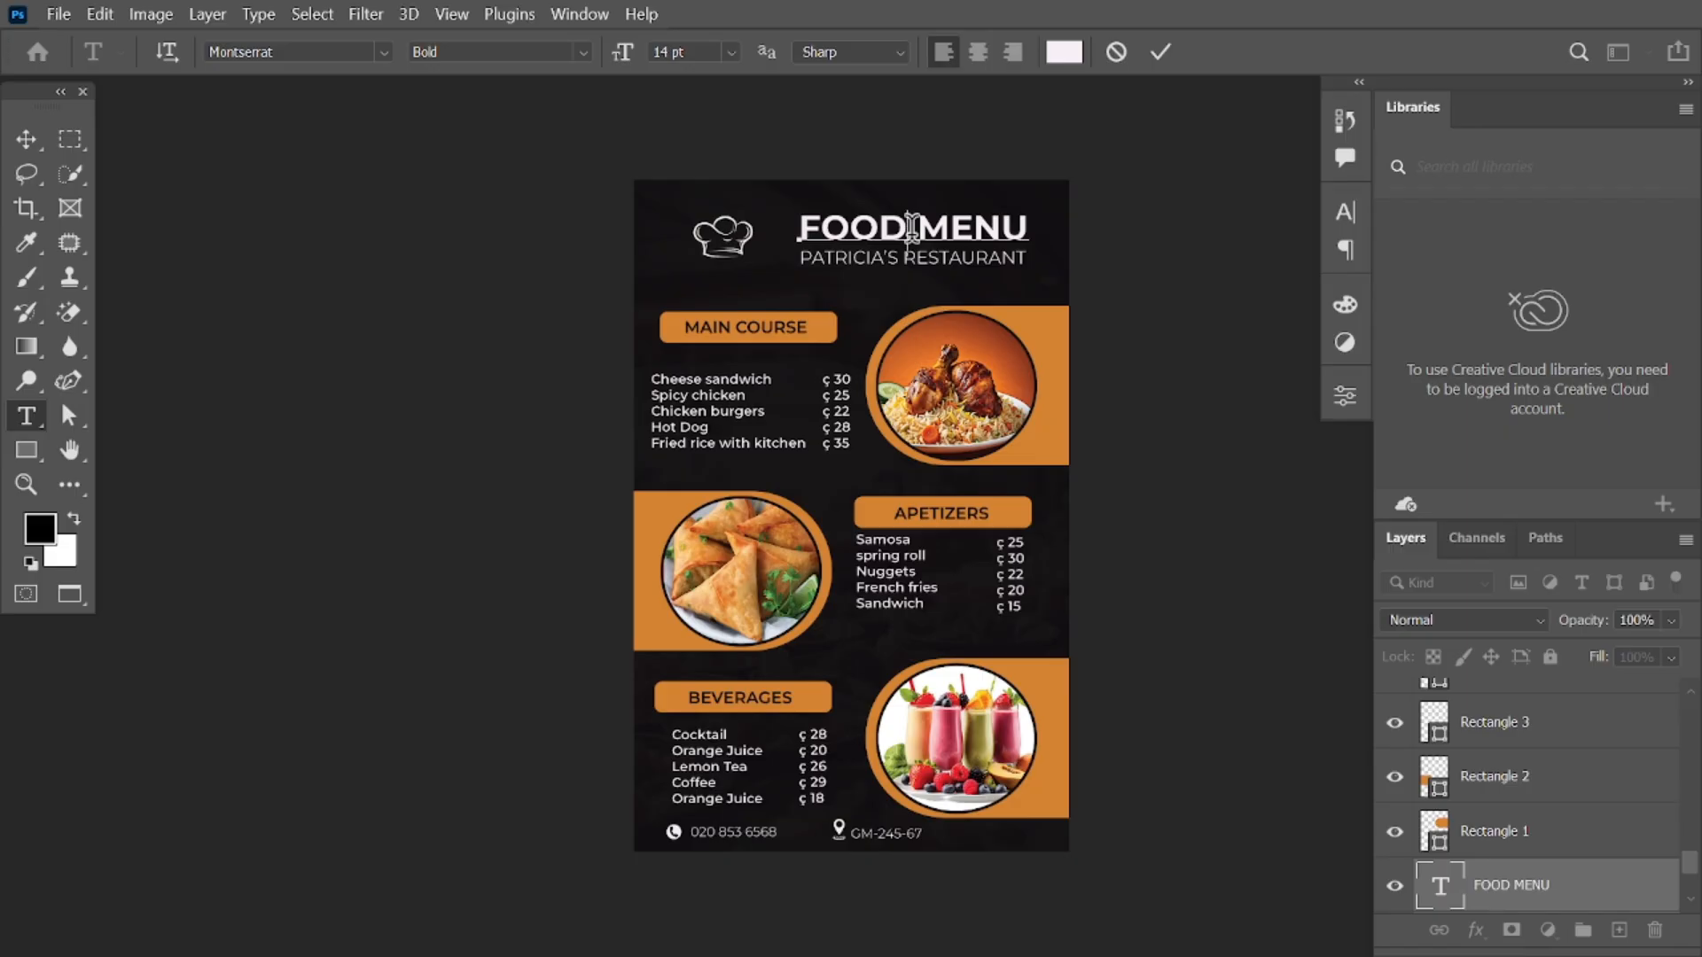
{"action": "key", "text": "BackSpace"}
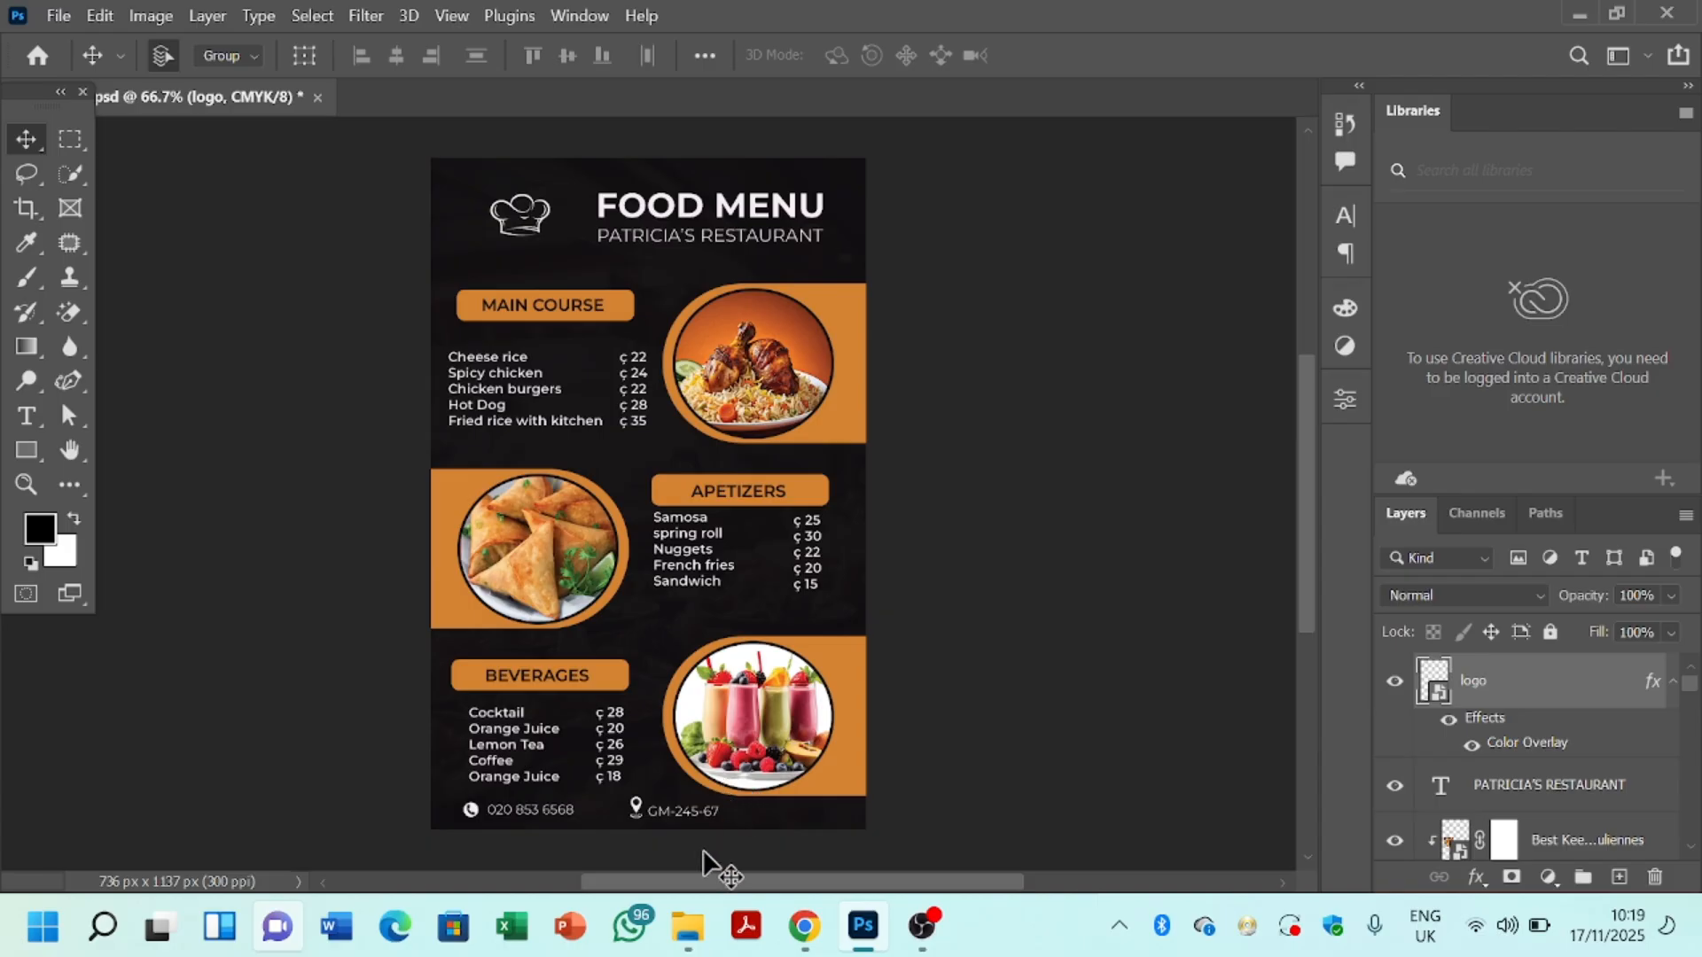
Step: Glance at the Videos folder, minimise it and bring Chrome's spring-roll page forward
{"action": "left_click", "coordinate": [701, 936]}
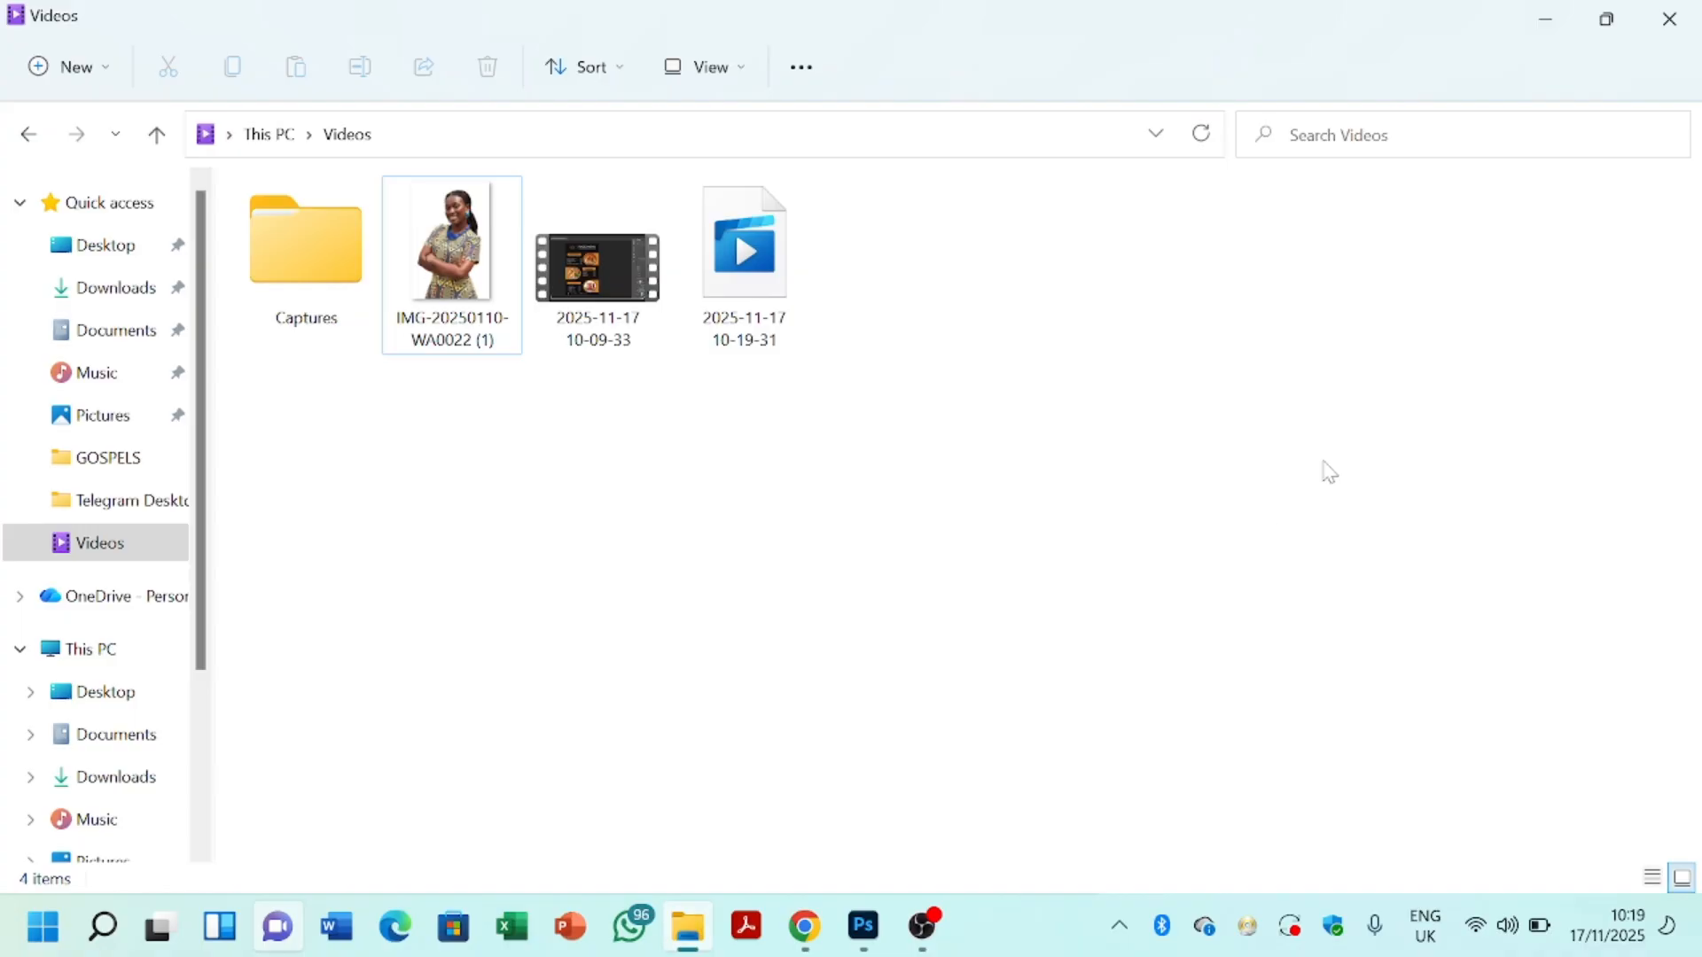
{"action": "left_click", "coordinate": [1547, 22]}
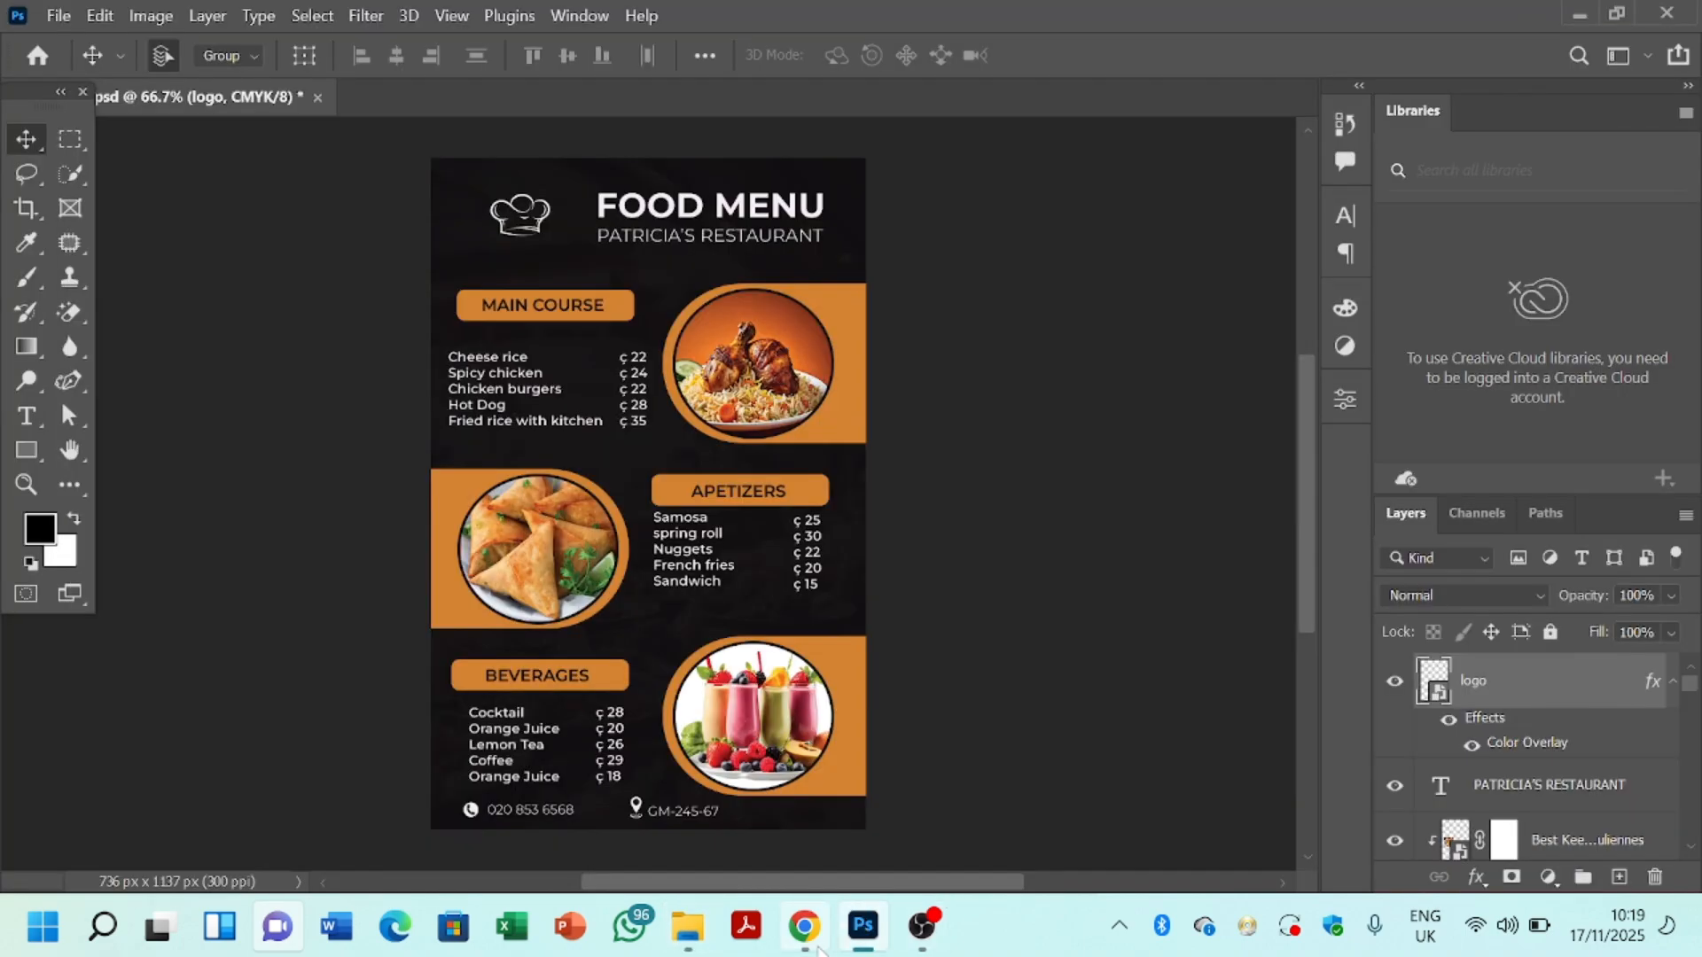
{"action": "left_click", "coordinate": [814, 941]}
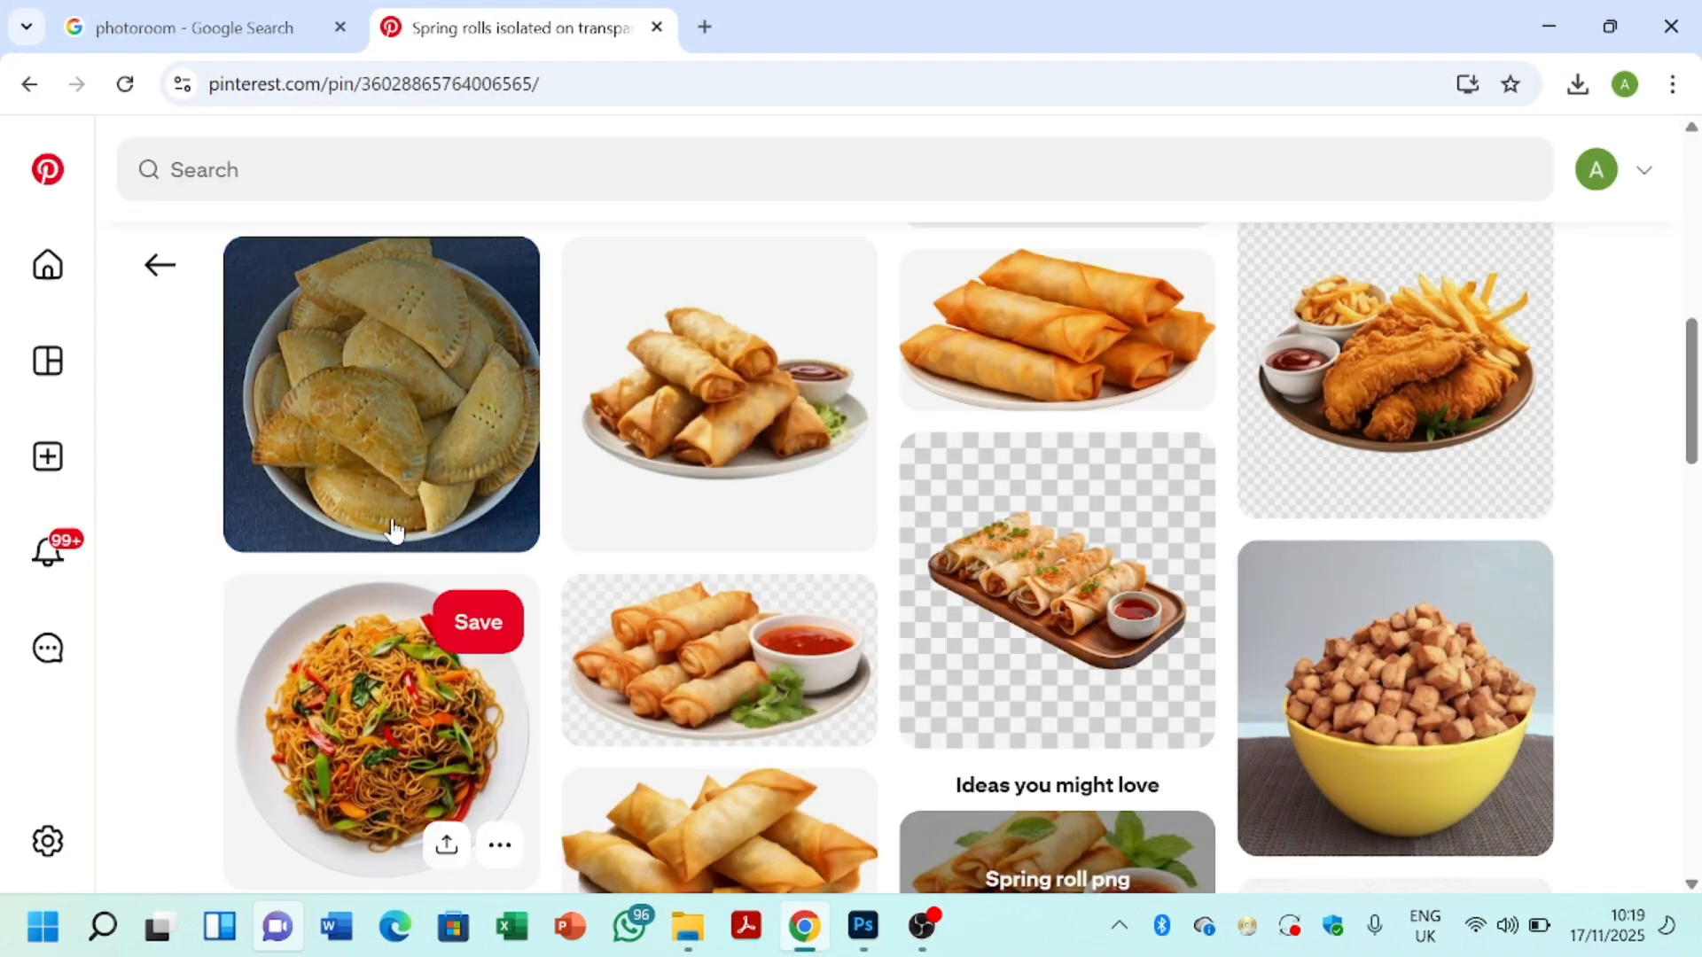
Step: Rerun the photoroom Google search and open the Background Remover page at its upload area
{"action": "left_click", "coordinate": [266, 41]}
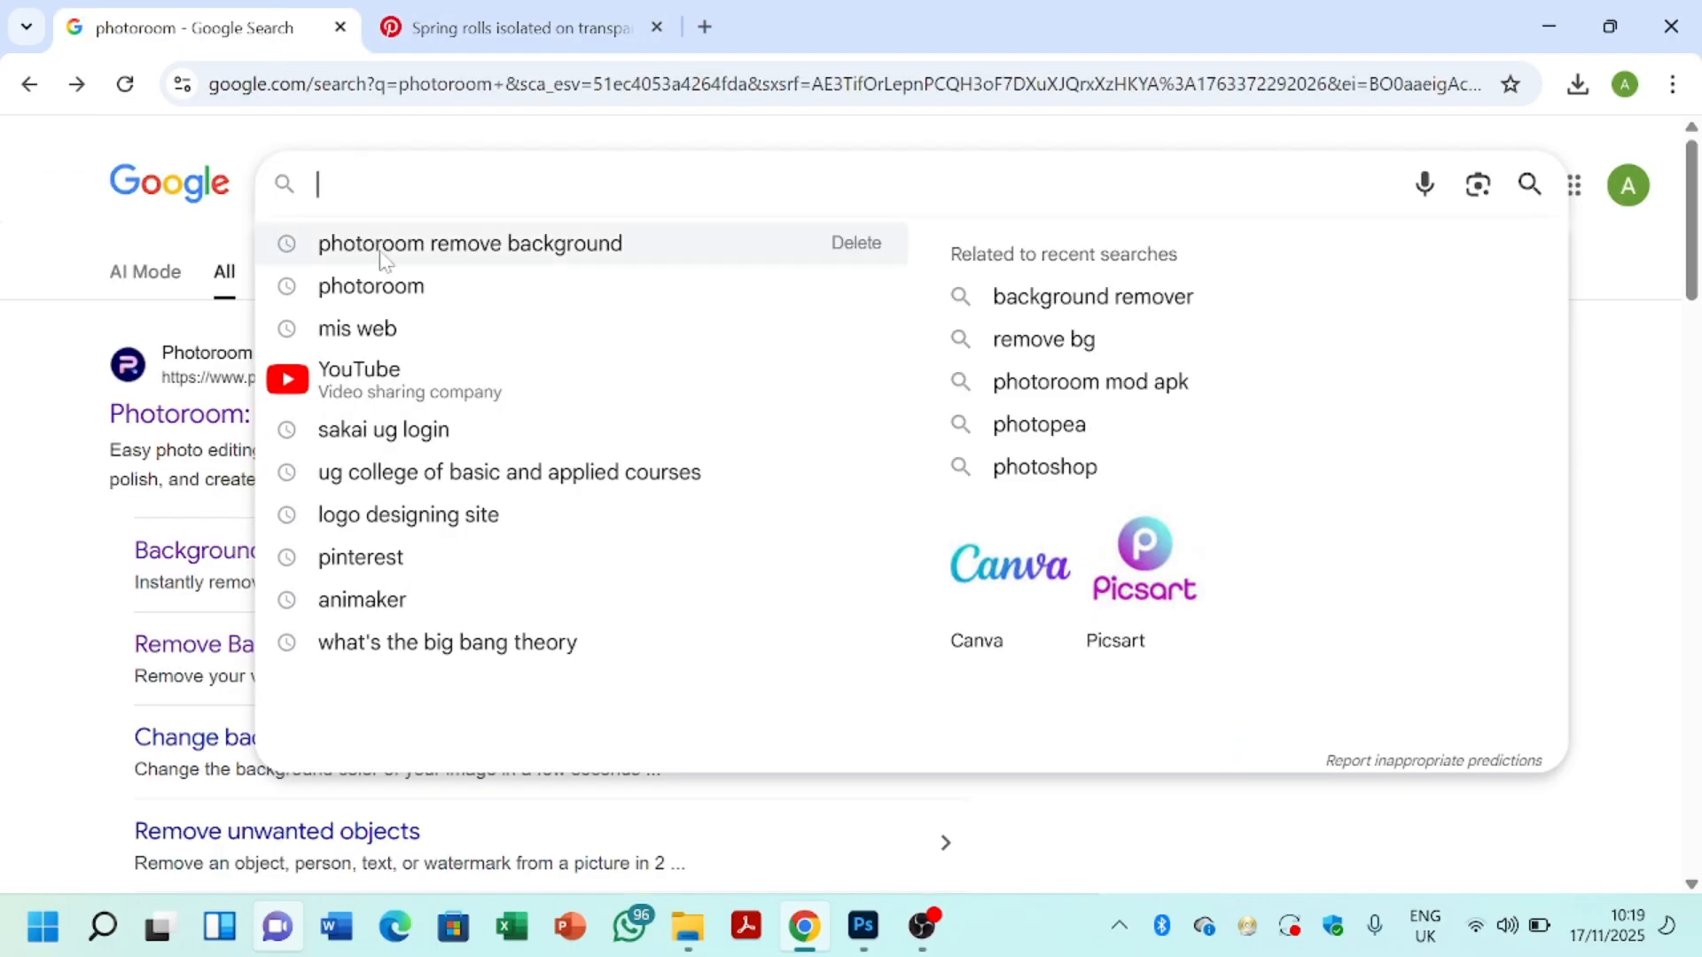
{"action": "left_click", "coordinate": [380, 286]}
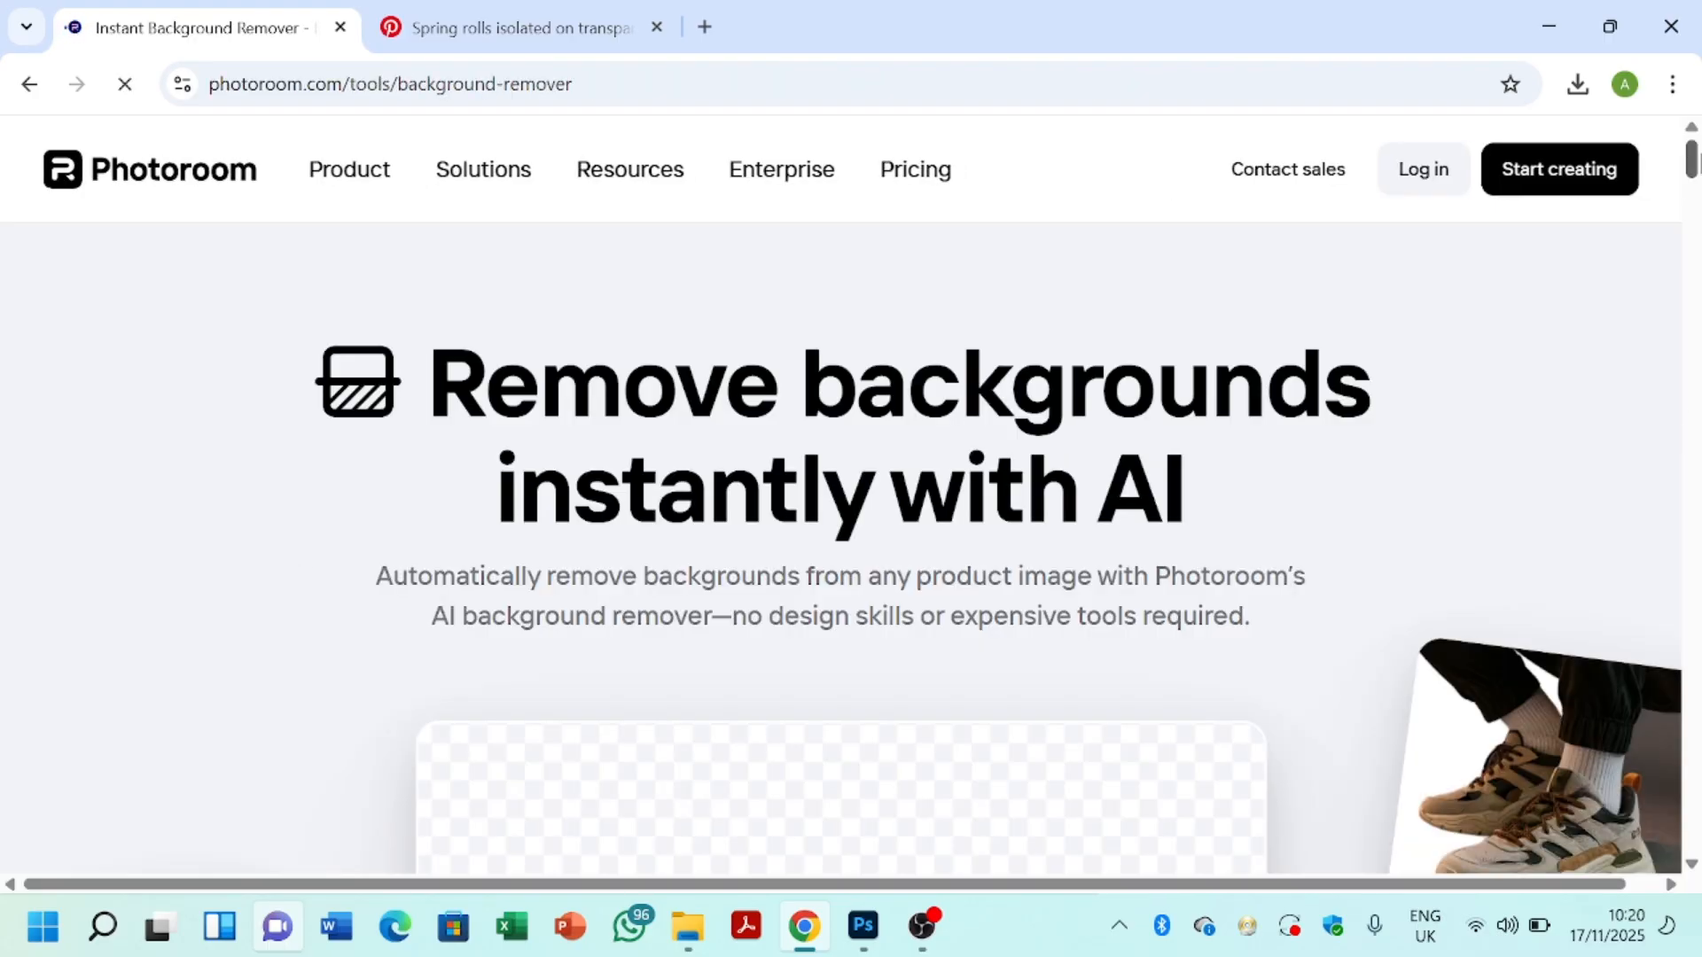
{"action": "left_click_drag", "start_coordinate": [1699, 154], "coordinate": [1696, 187]}
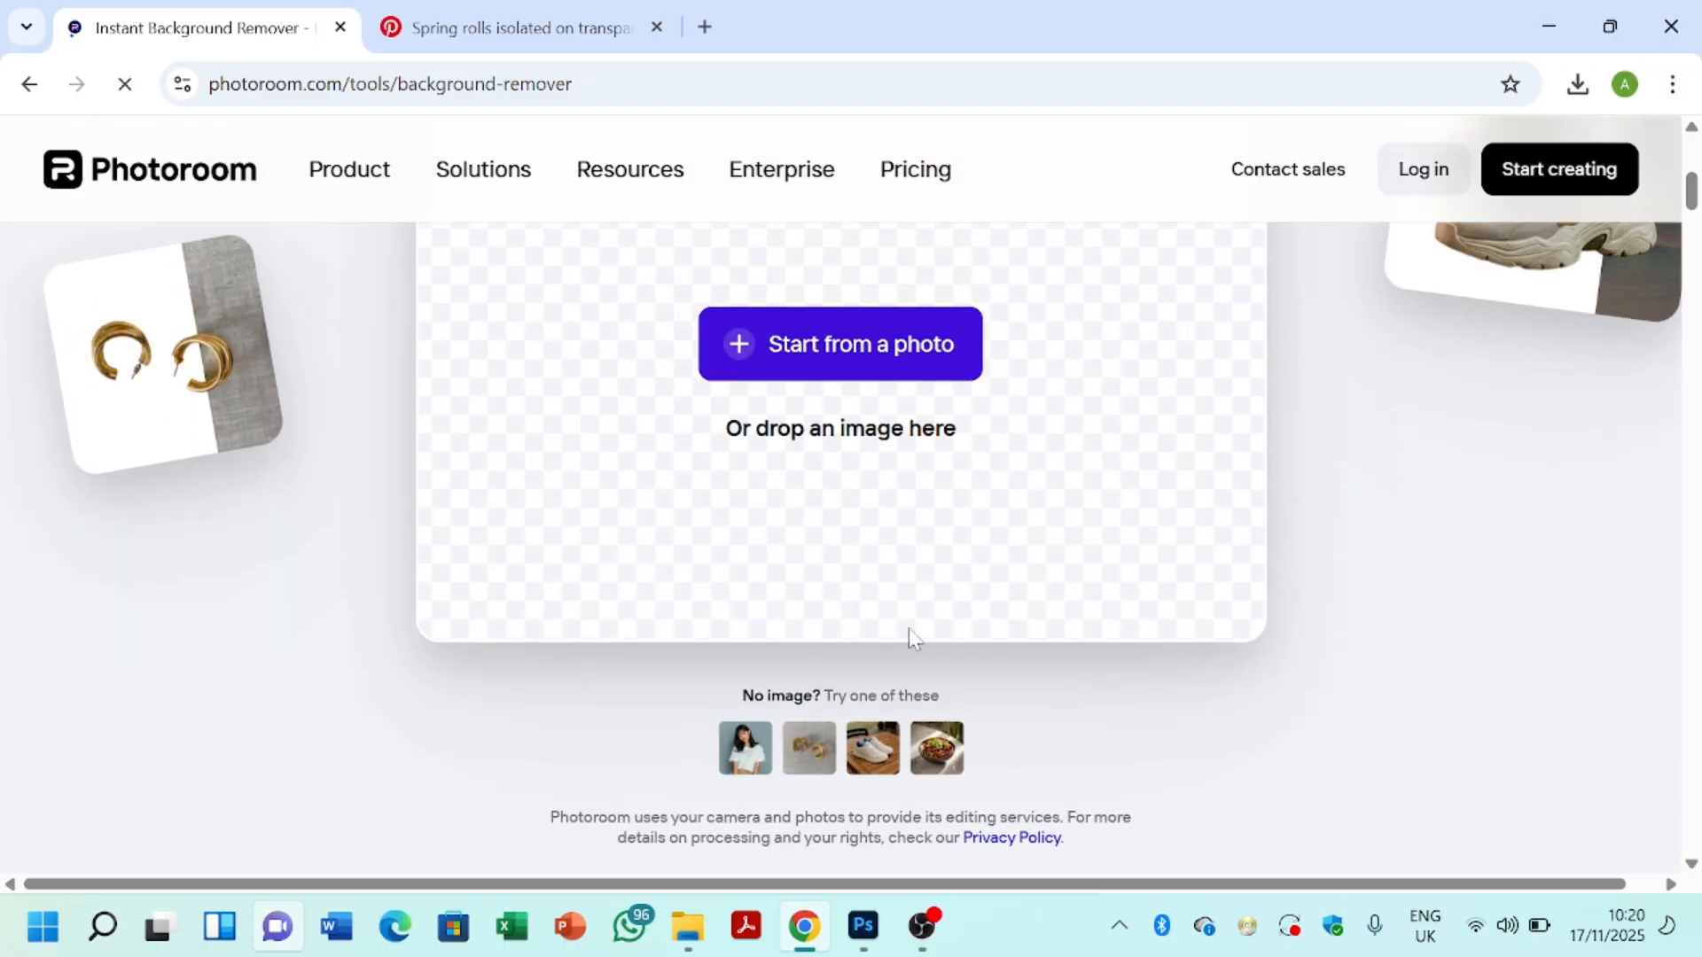
Step: Upload the made in Ghana image to Photoroom and pass the verification check for background removal
{"action": "left_click", "coordinate": [852, 380]}
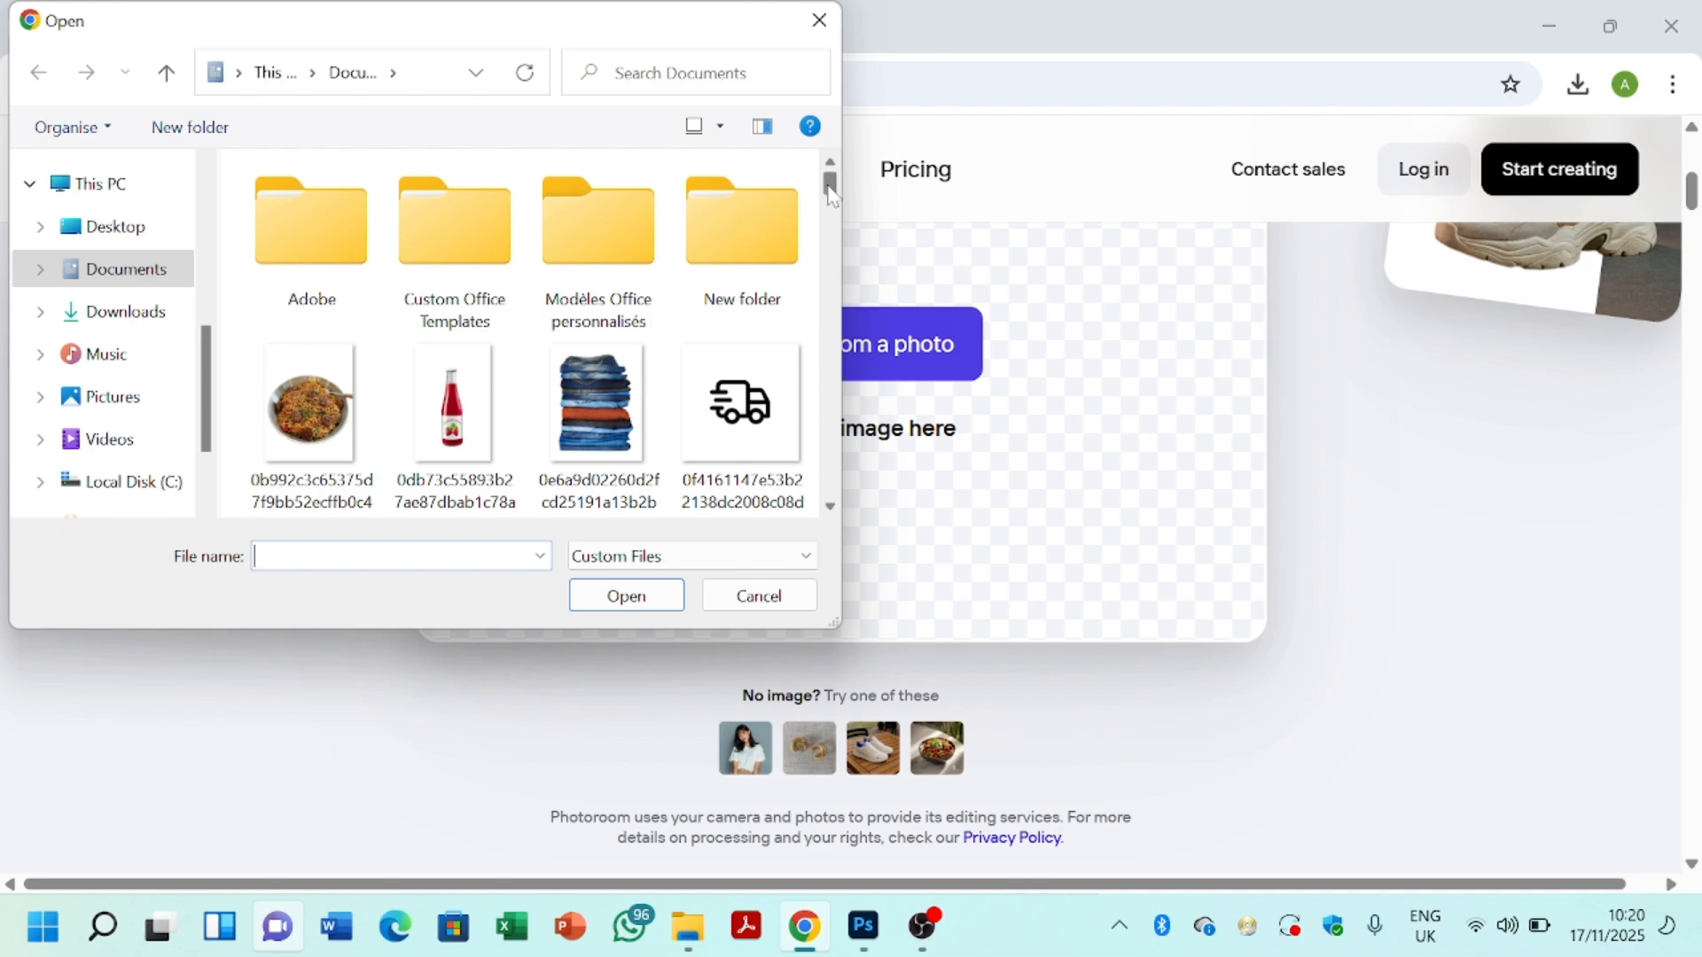
{"action": "scroll", "coordinate": [832, 196], "scroll_direction": "down", "scroll_amount": 1}
{"action": "left_click_drag", "start_coordinate": [831, 197], "coordinate": [795, 295]}
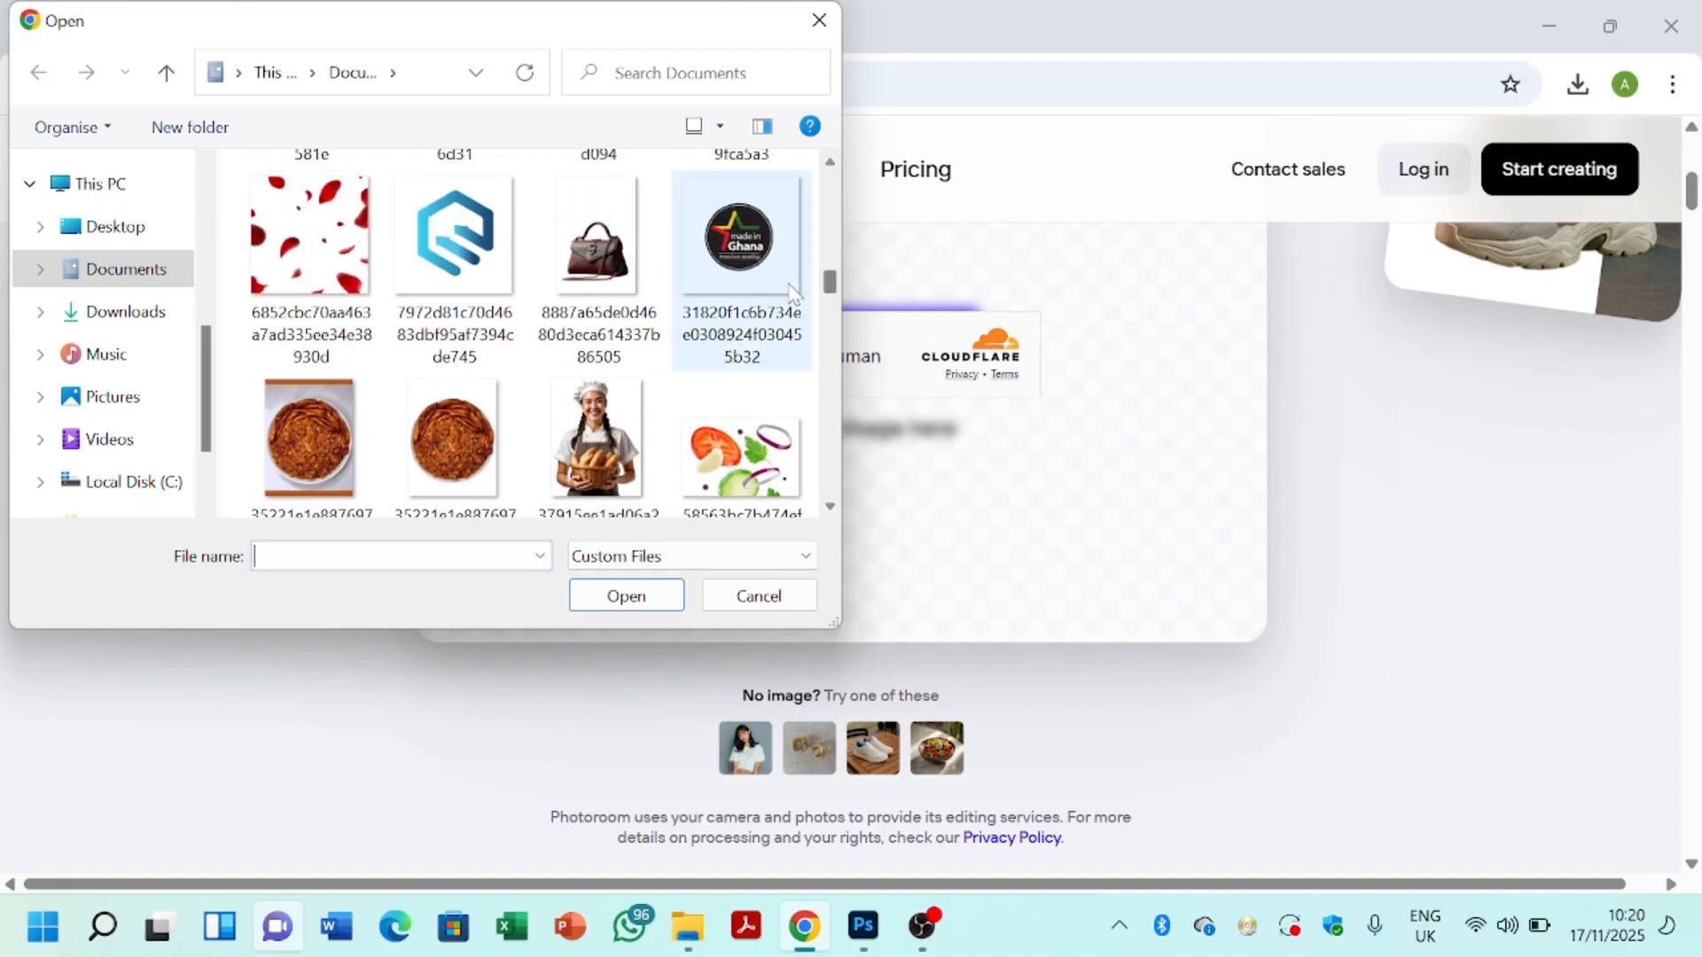
{"action": "left_click", "coordinate": [741, 257]}
{"action": "double_click", "coordinate": [741, 257]}
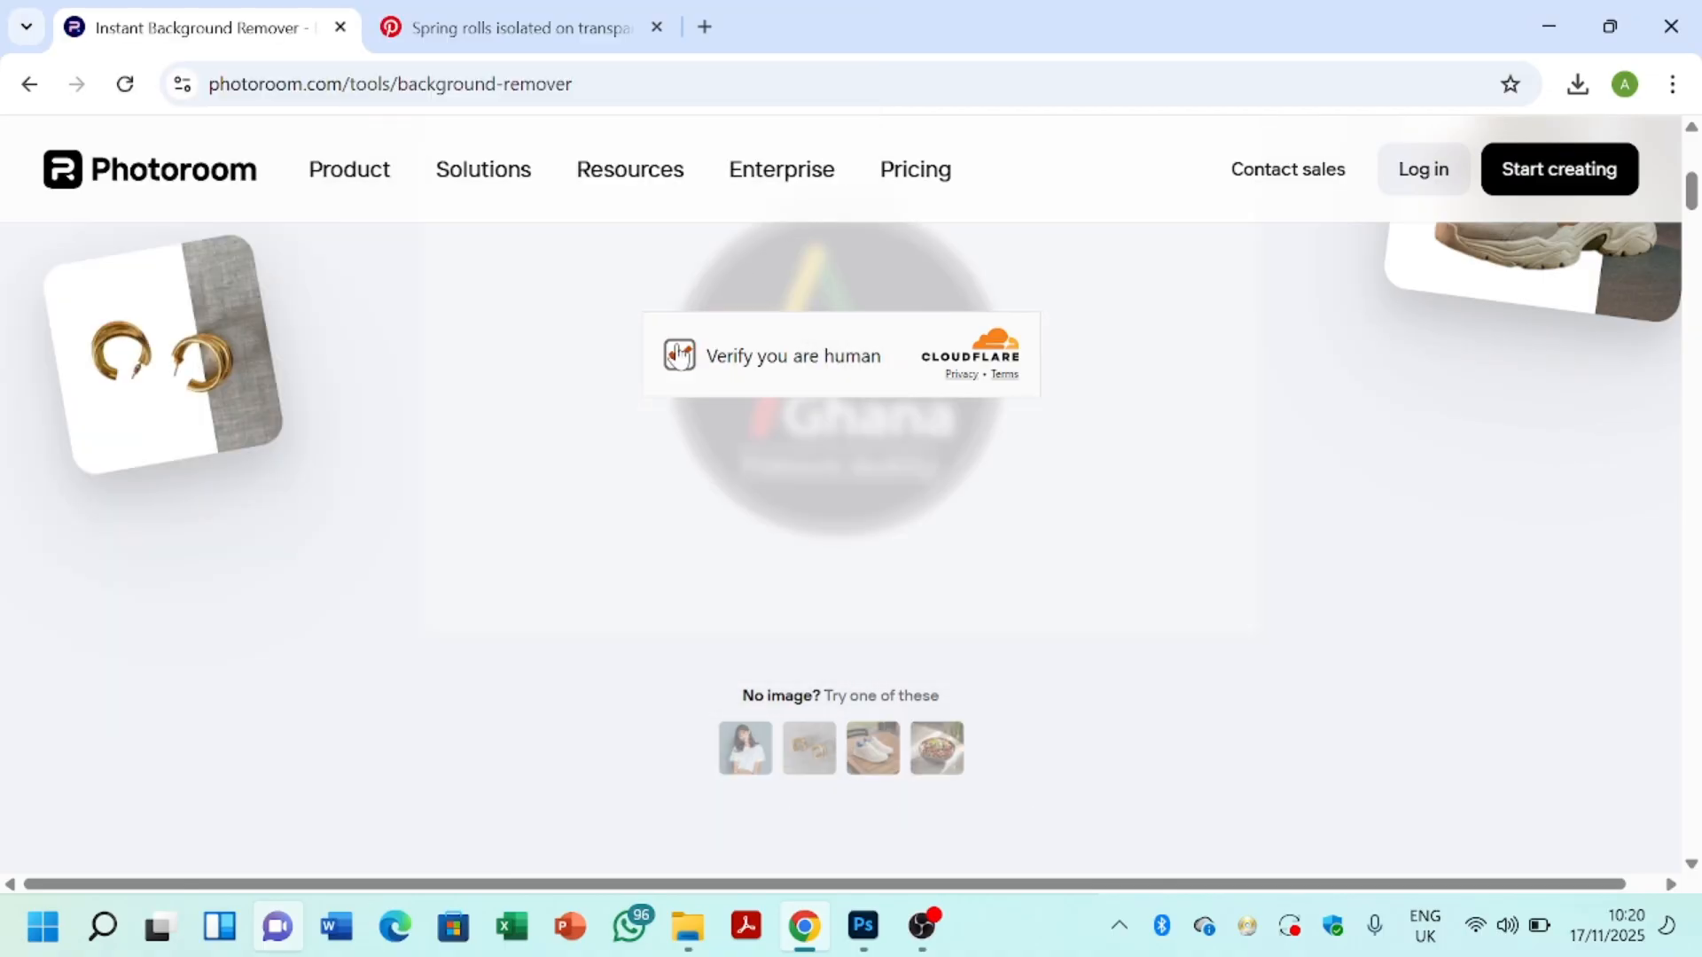
{"action": "left_click", "coordinate": [679, 355]}
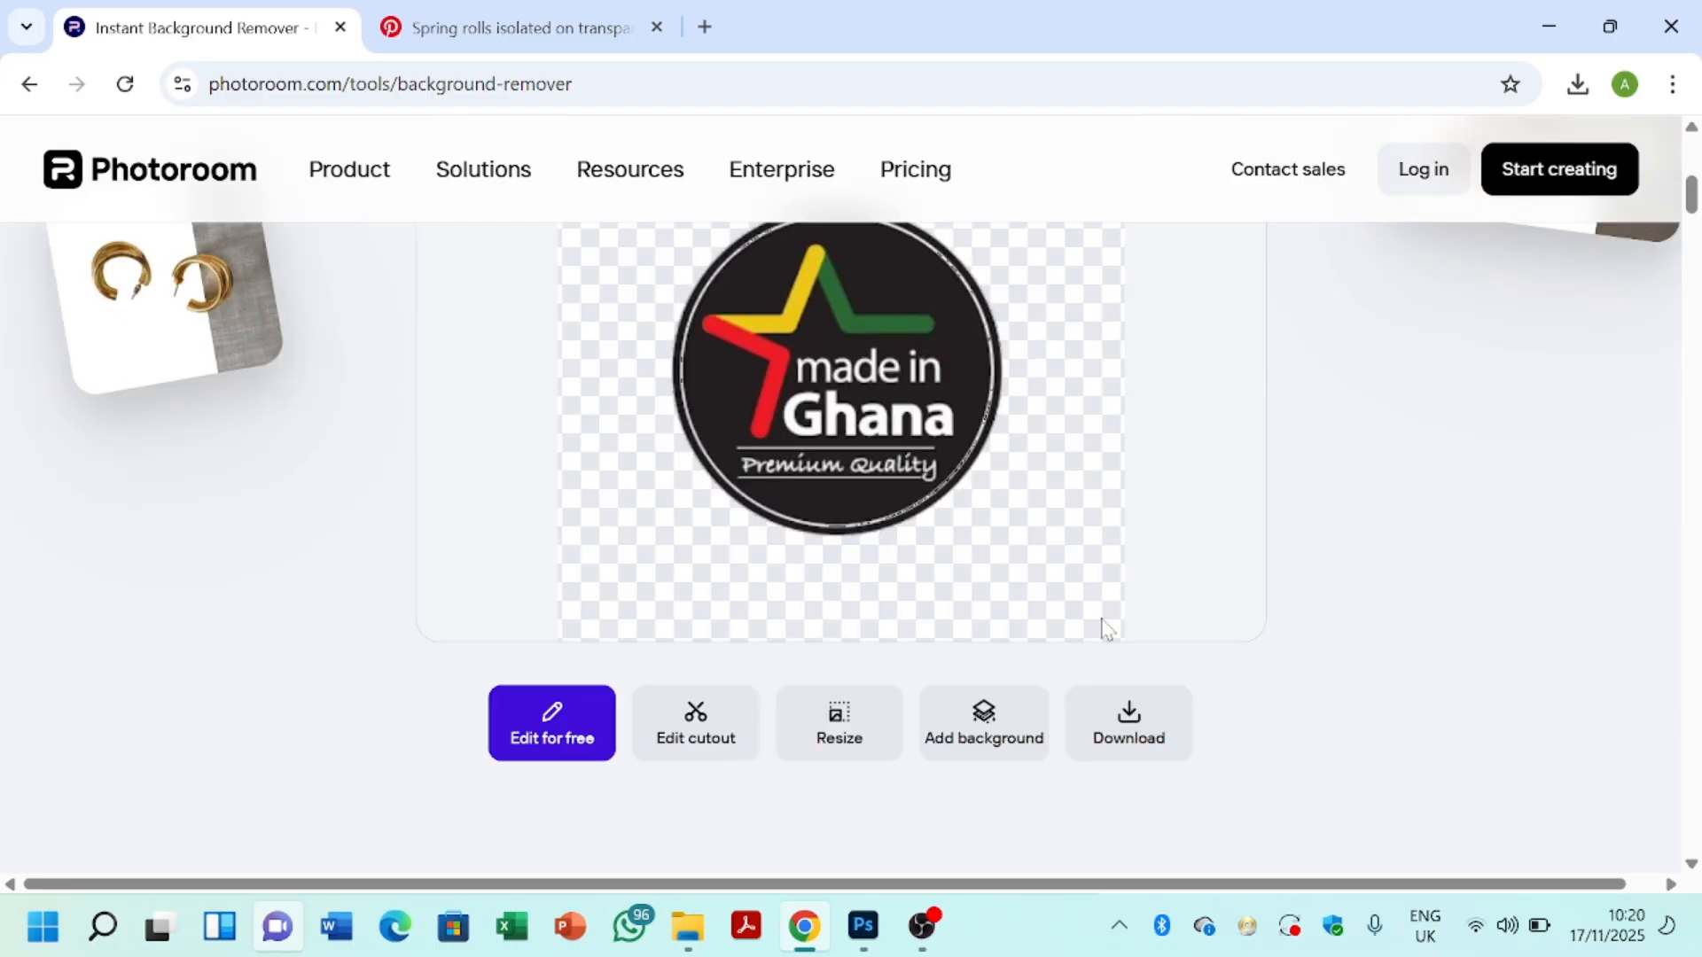
Step: Download the cut-out badge as a Standard resolution PNG and return to the Photoshop flyer
{"action": "left_click", "coordinate": [1141, 734]}
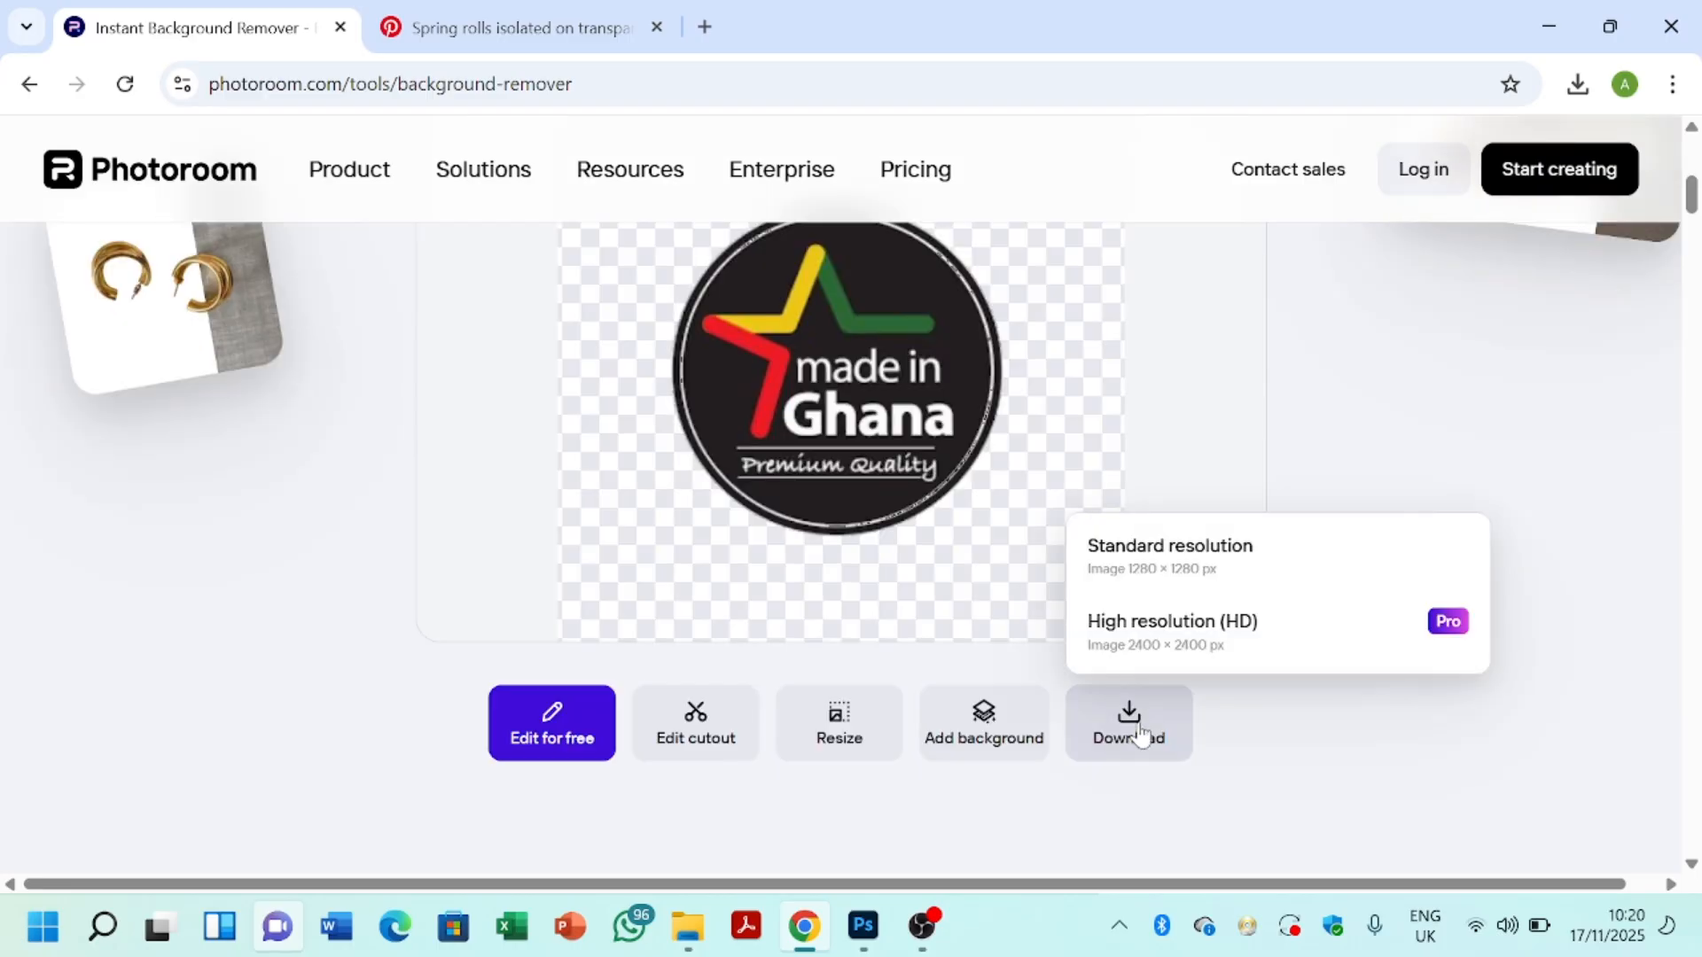
{"action": "left_click", "coordinate": [1155, 600]}
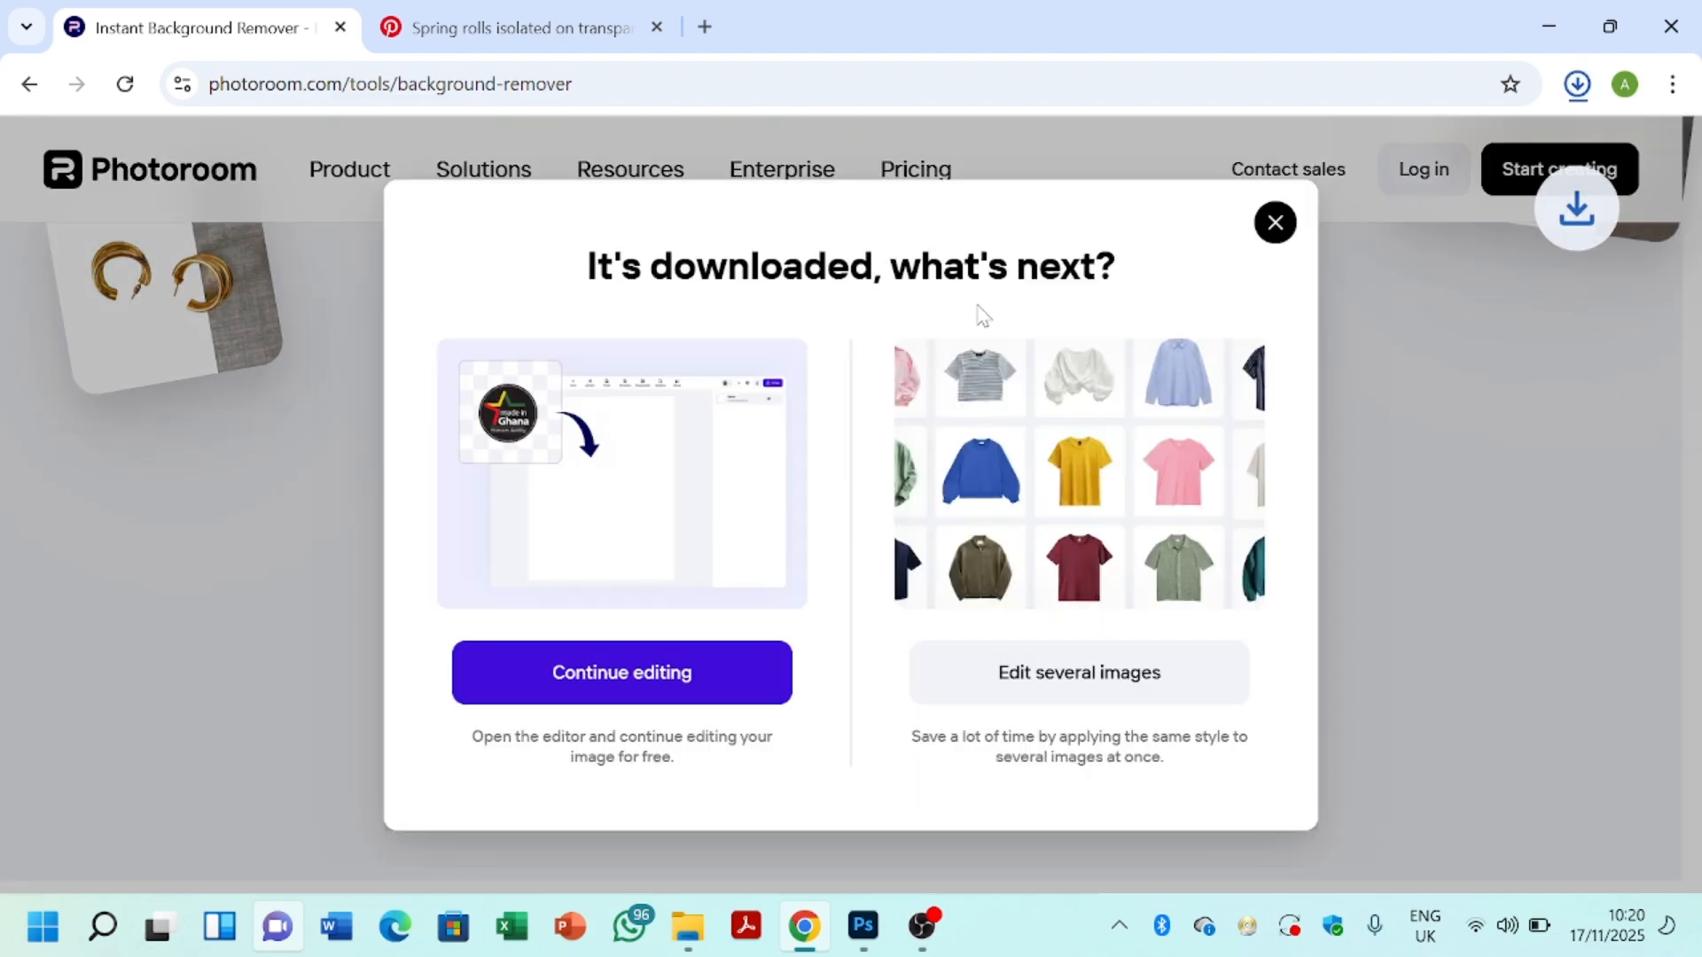
{"action": "left_click", "coordinate": [1277, 219]}
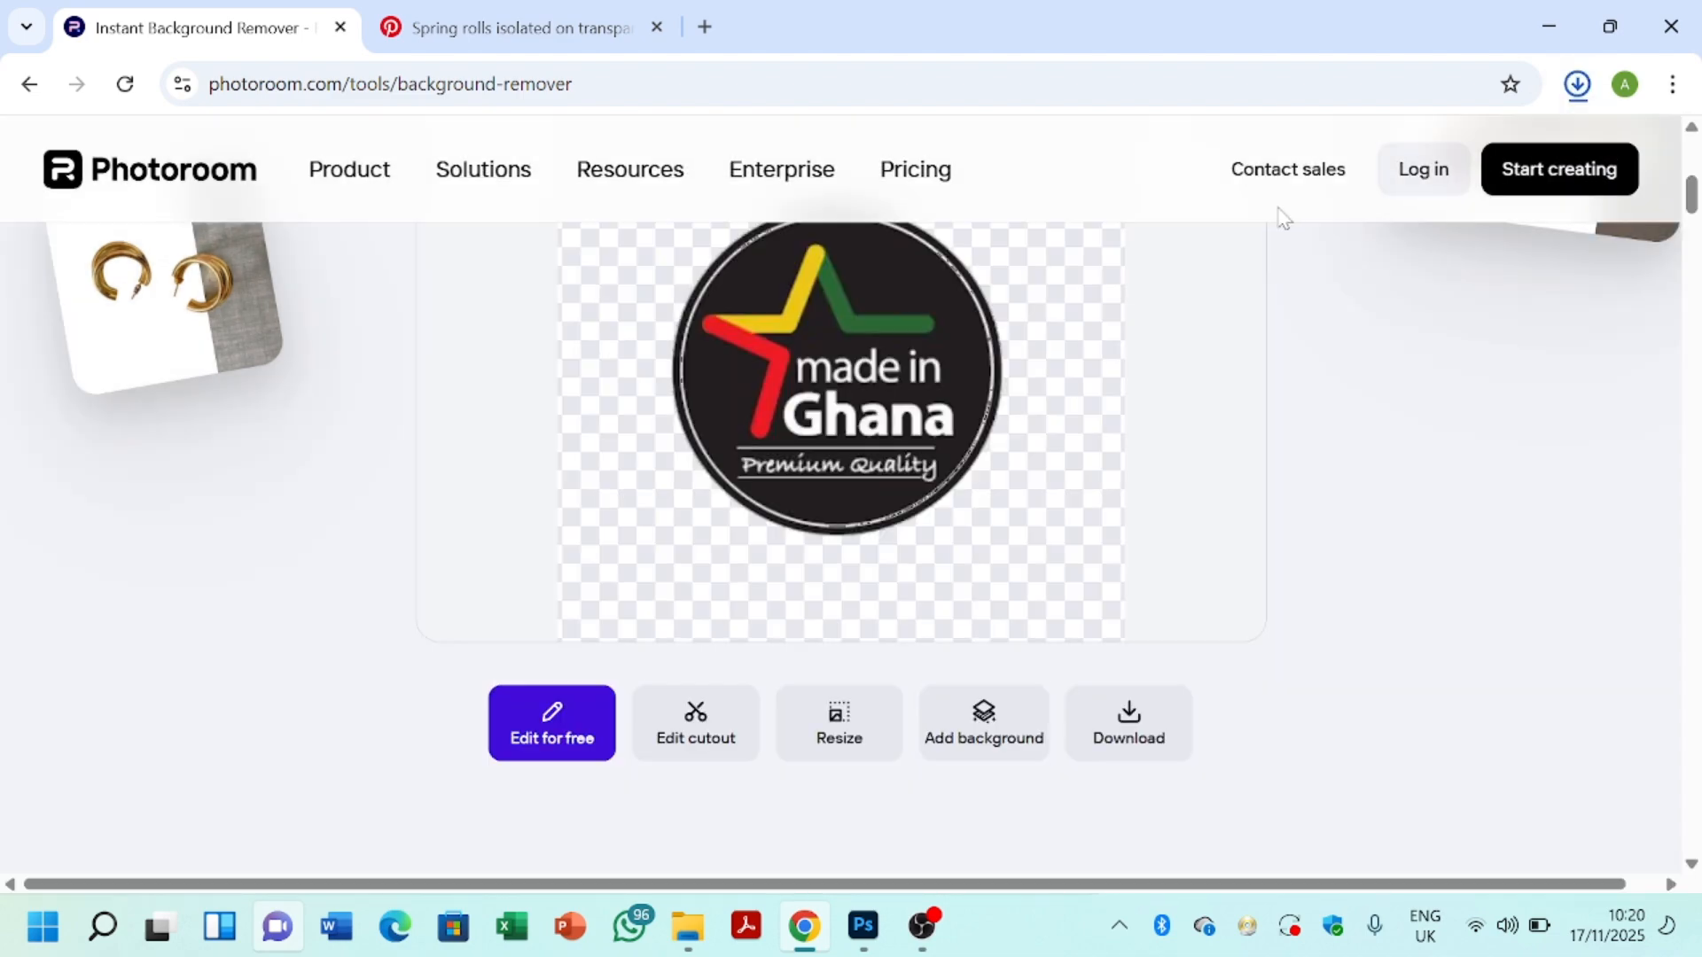
{"action": "mouse_move", "coordinate": [691, 937]}
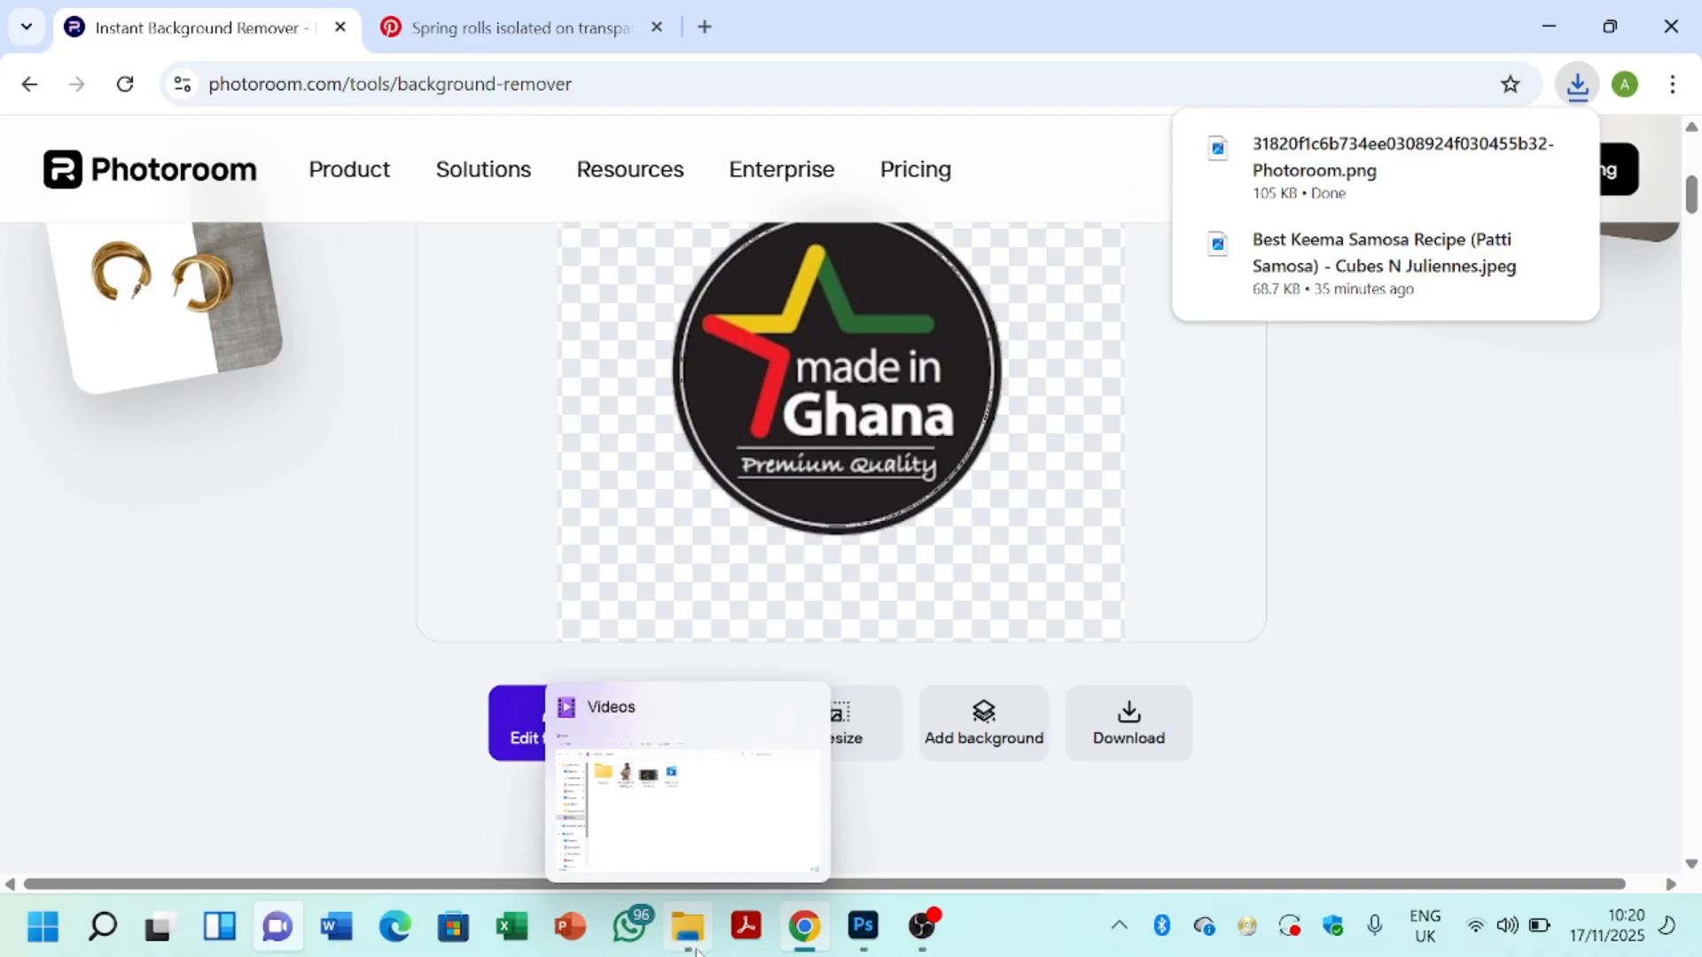
{"action": "left_click", "coordinate": [878, 929]}
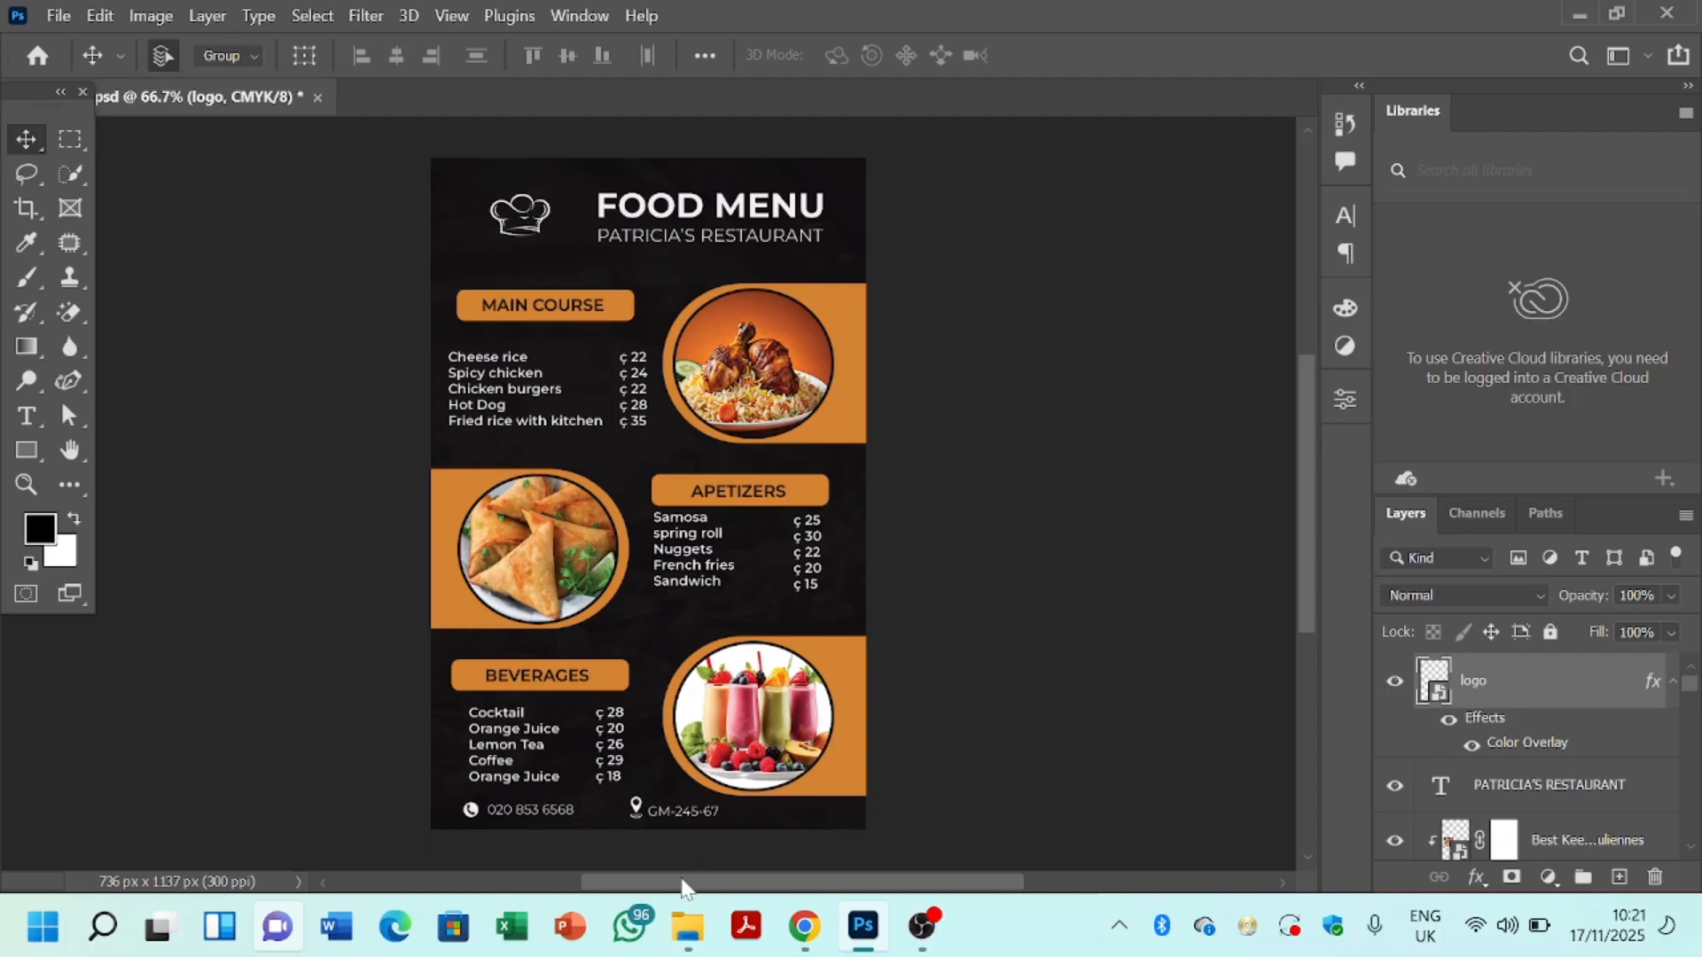
Step: Drag the Photoroom PNG from Downloads onto the flyer, scale it to about 18% and move it top-left
{"action": "left_click", "coordinate": [685, 926]}
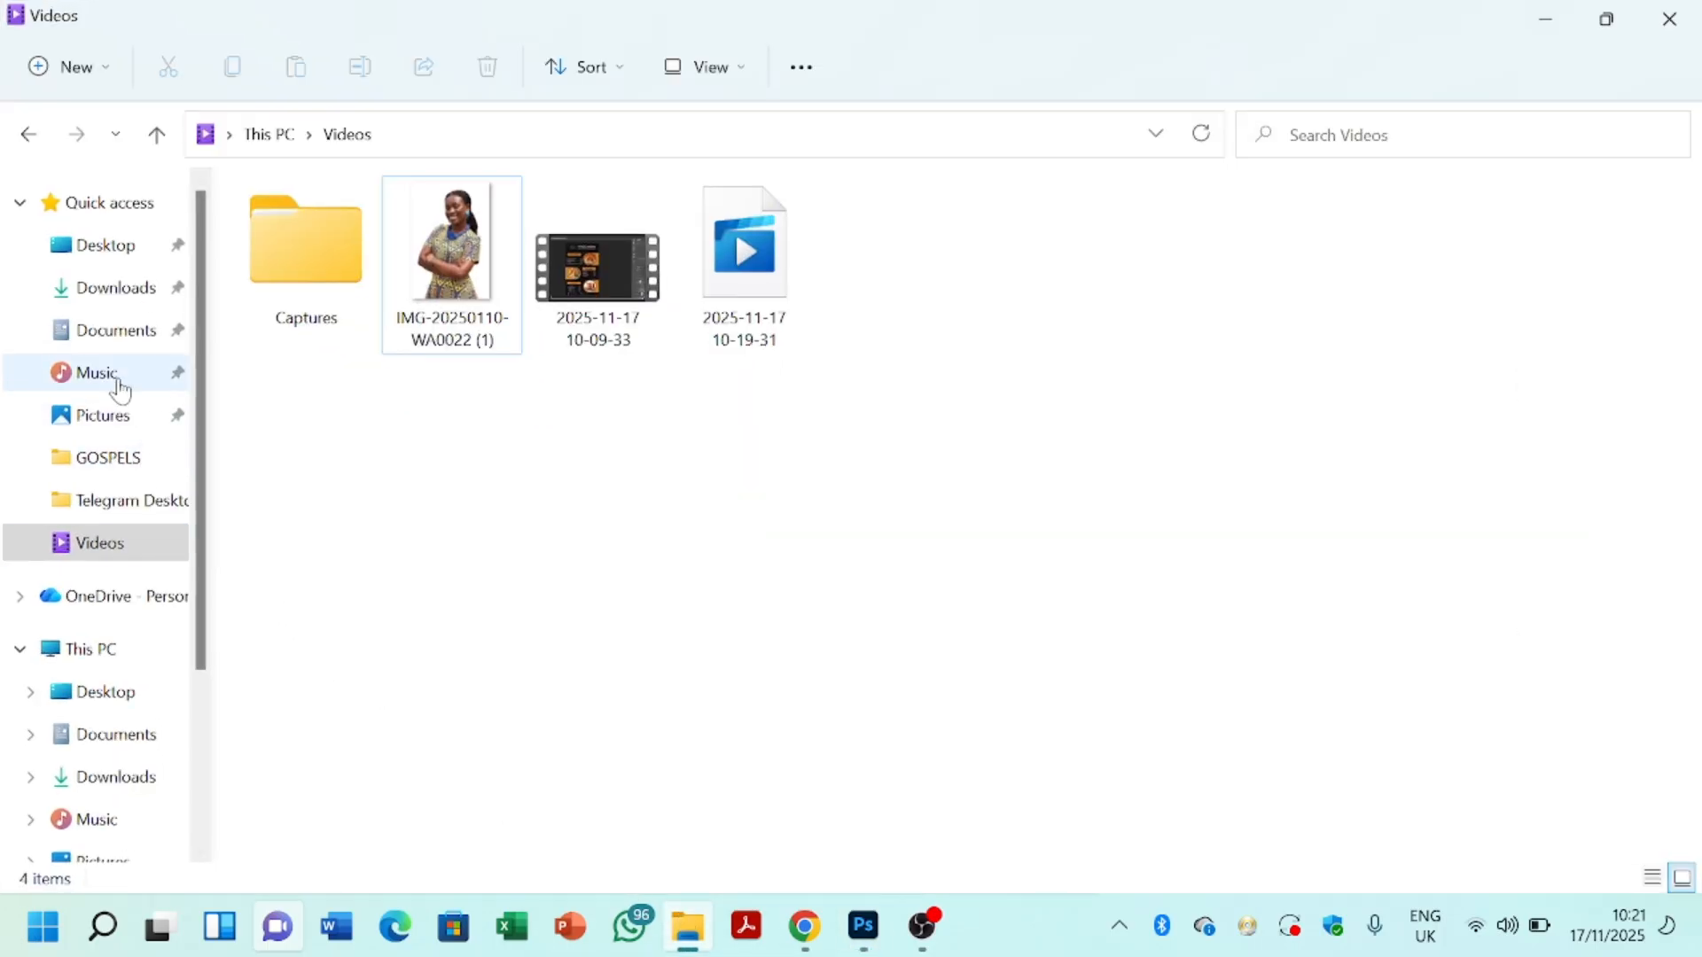
{"action": "left_click", "coordinate": [130, 303]}
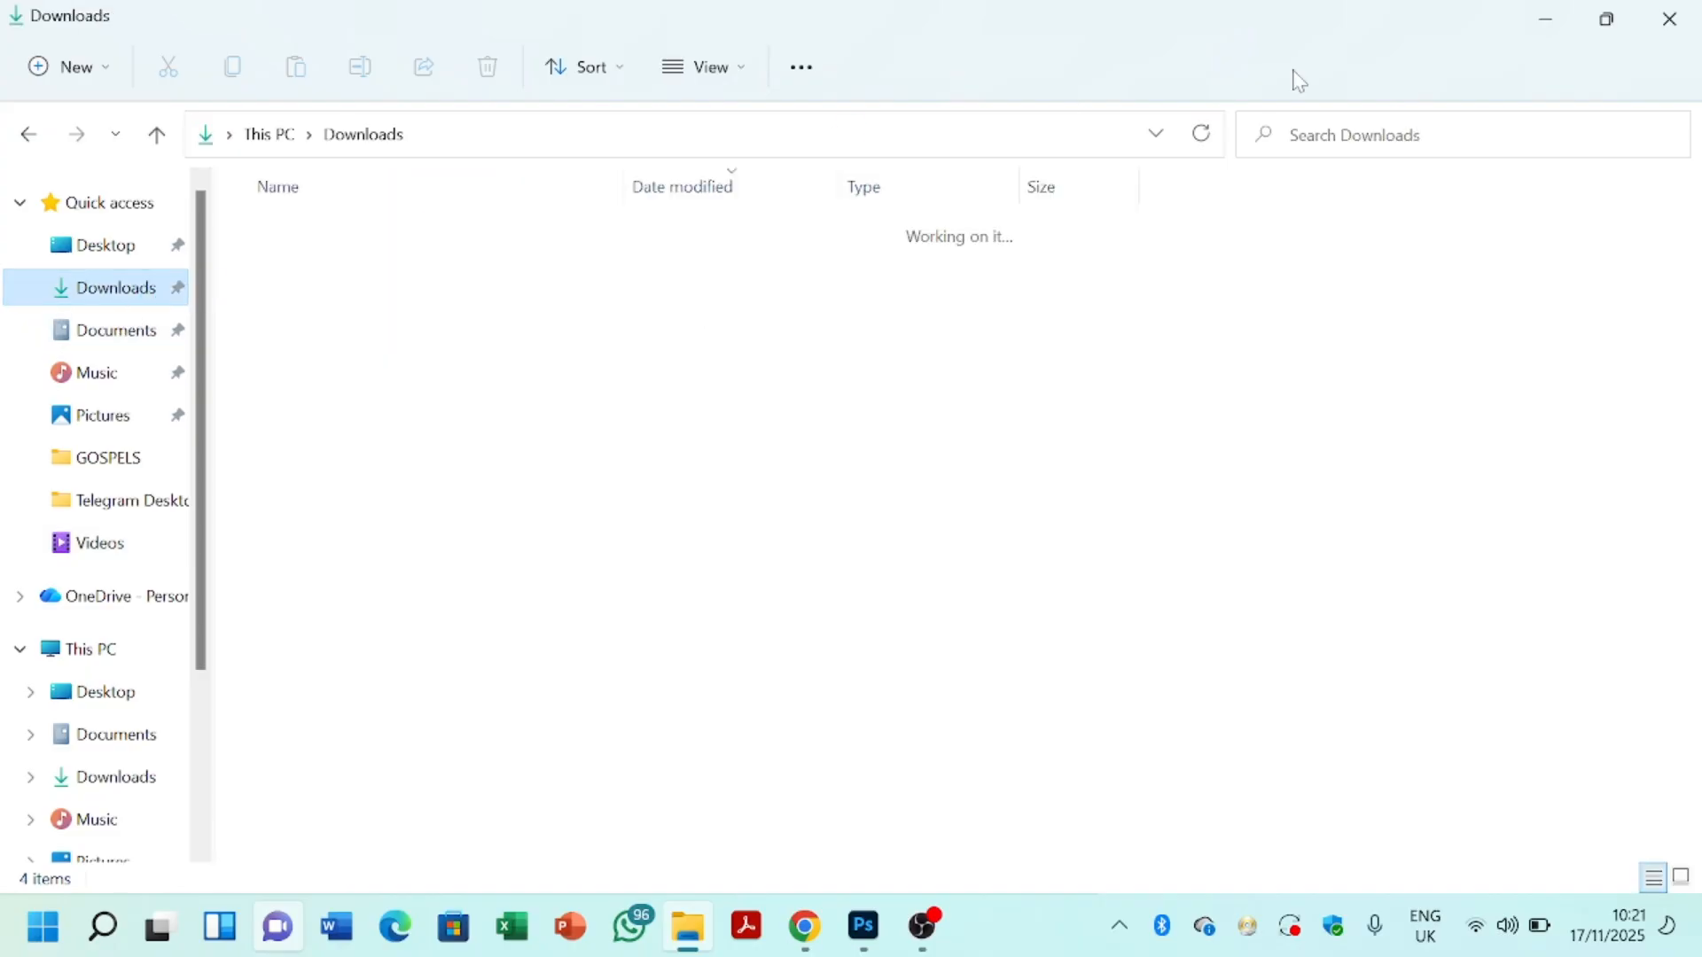
{"action": "left_click", "coordinate": [1606, 19]}
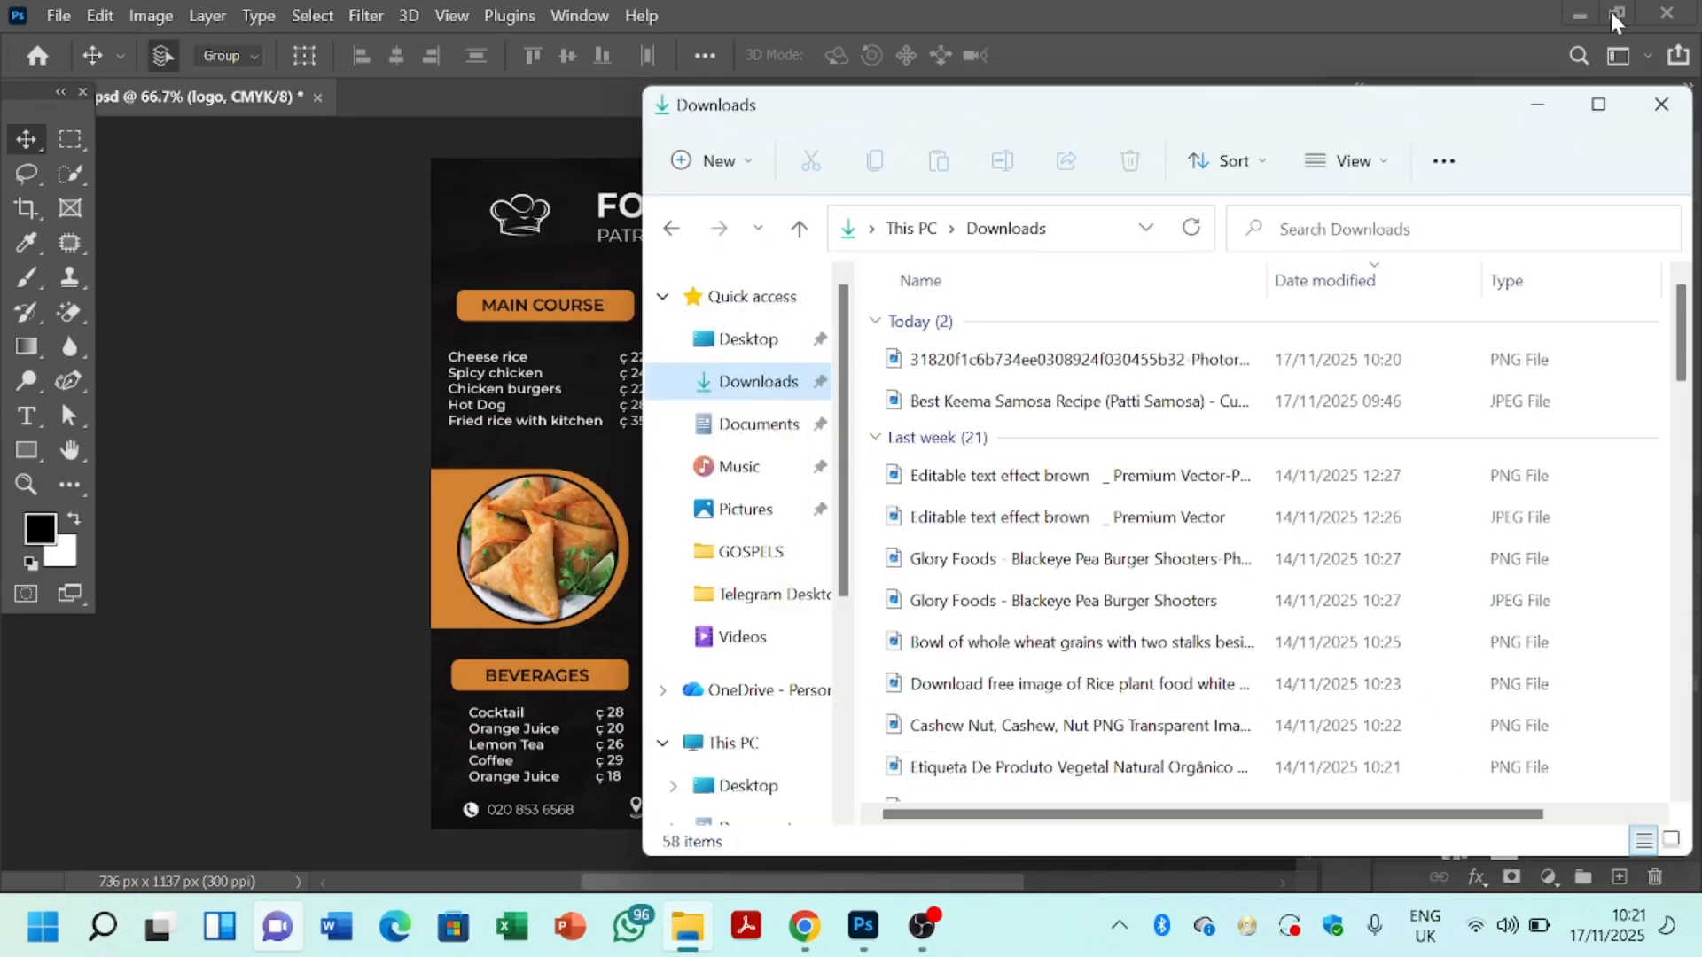
{"action": "left_click", "coordinate": [977, 365]}
{"action": "left_click_drag", "start_coordinate": [980, 364], "coordinate": [553, 459]}
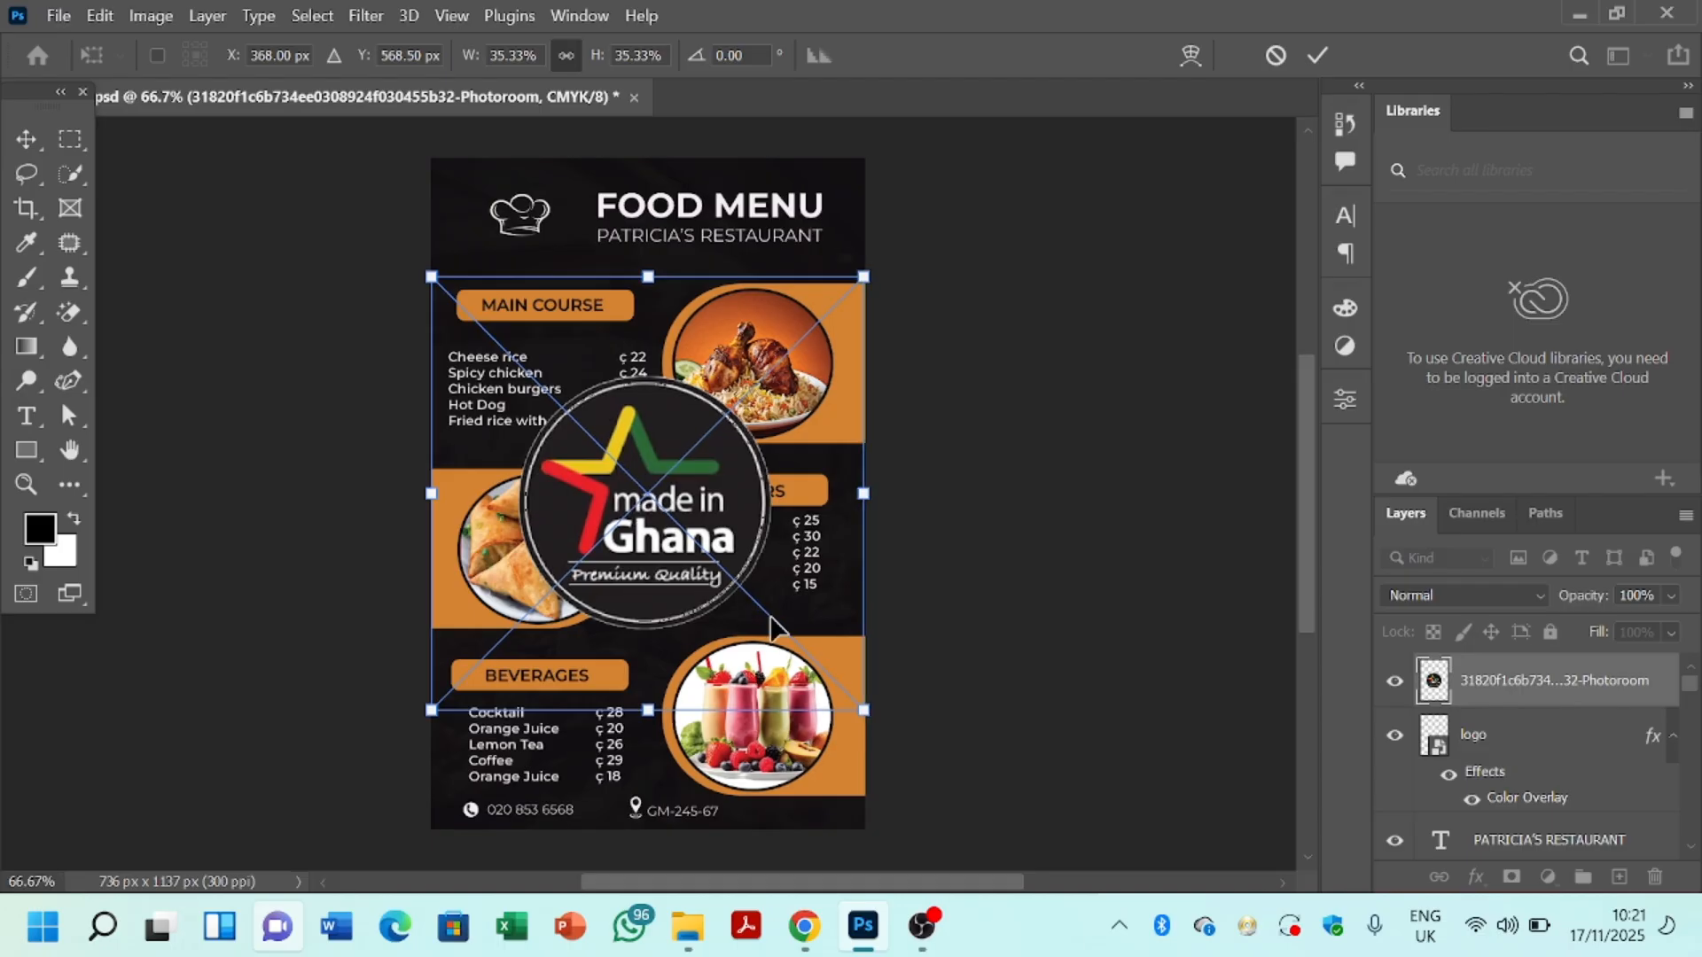
{"action": "left_click_drag", "start_coordinate": [856, 705], "coordinate": [625, 483]}
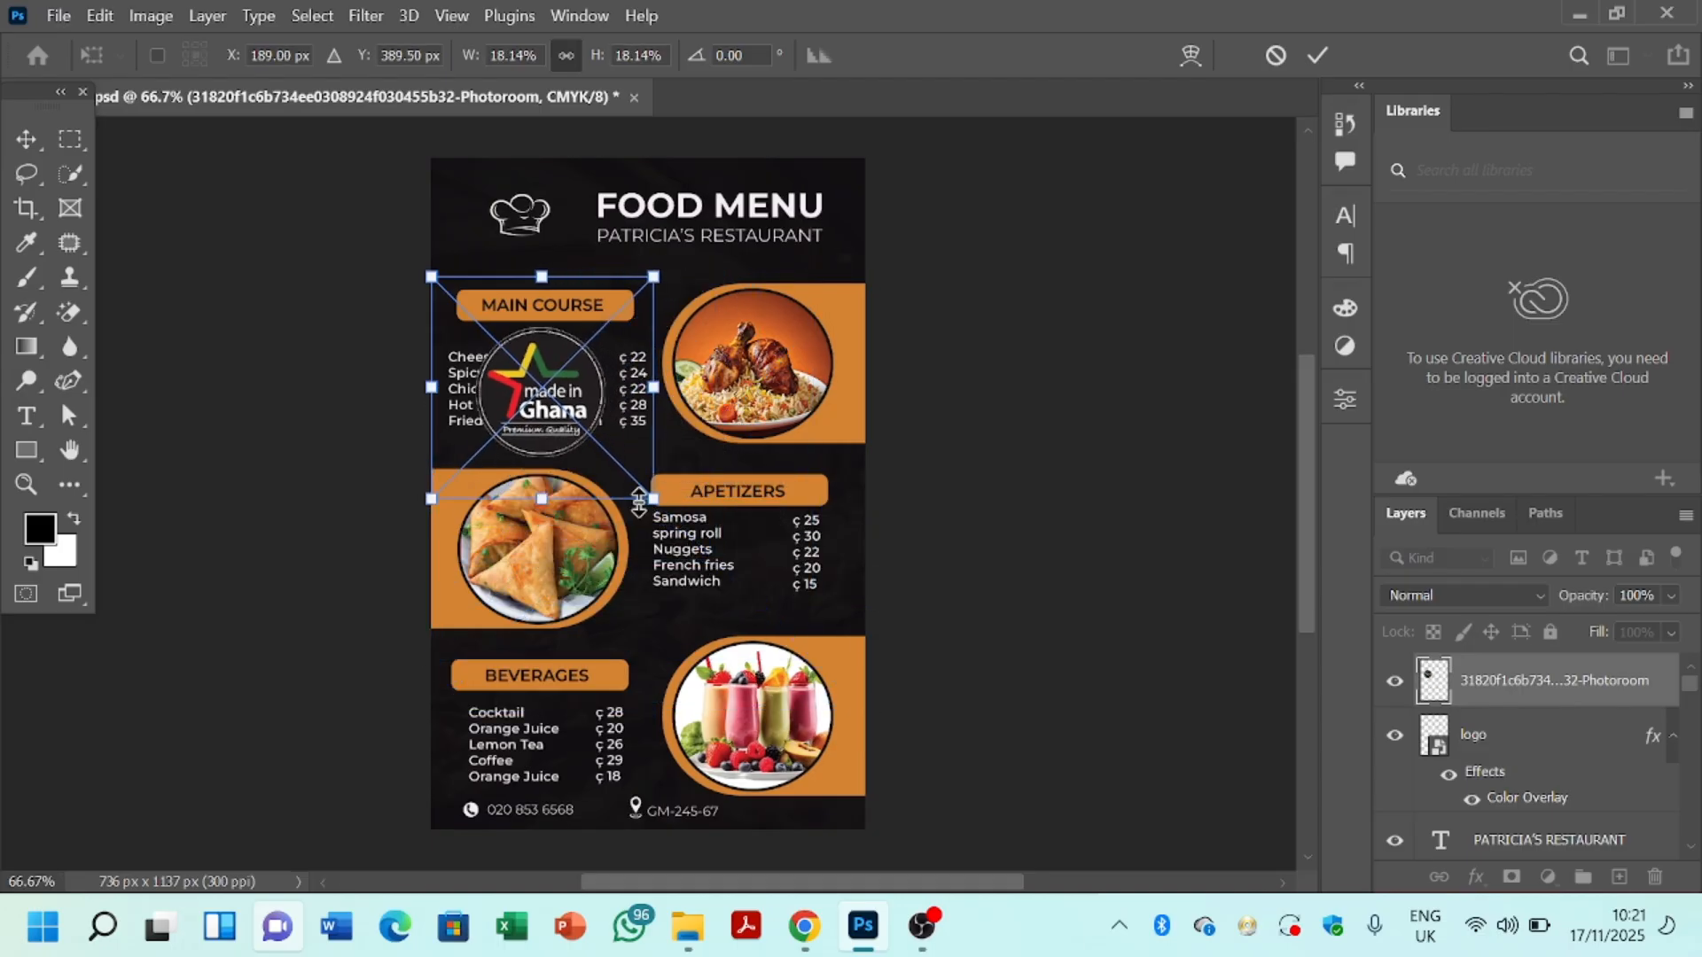
{"action": "left_click_drag", "start_coordinate": [553, 422], "coordinate": [536, 248]}
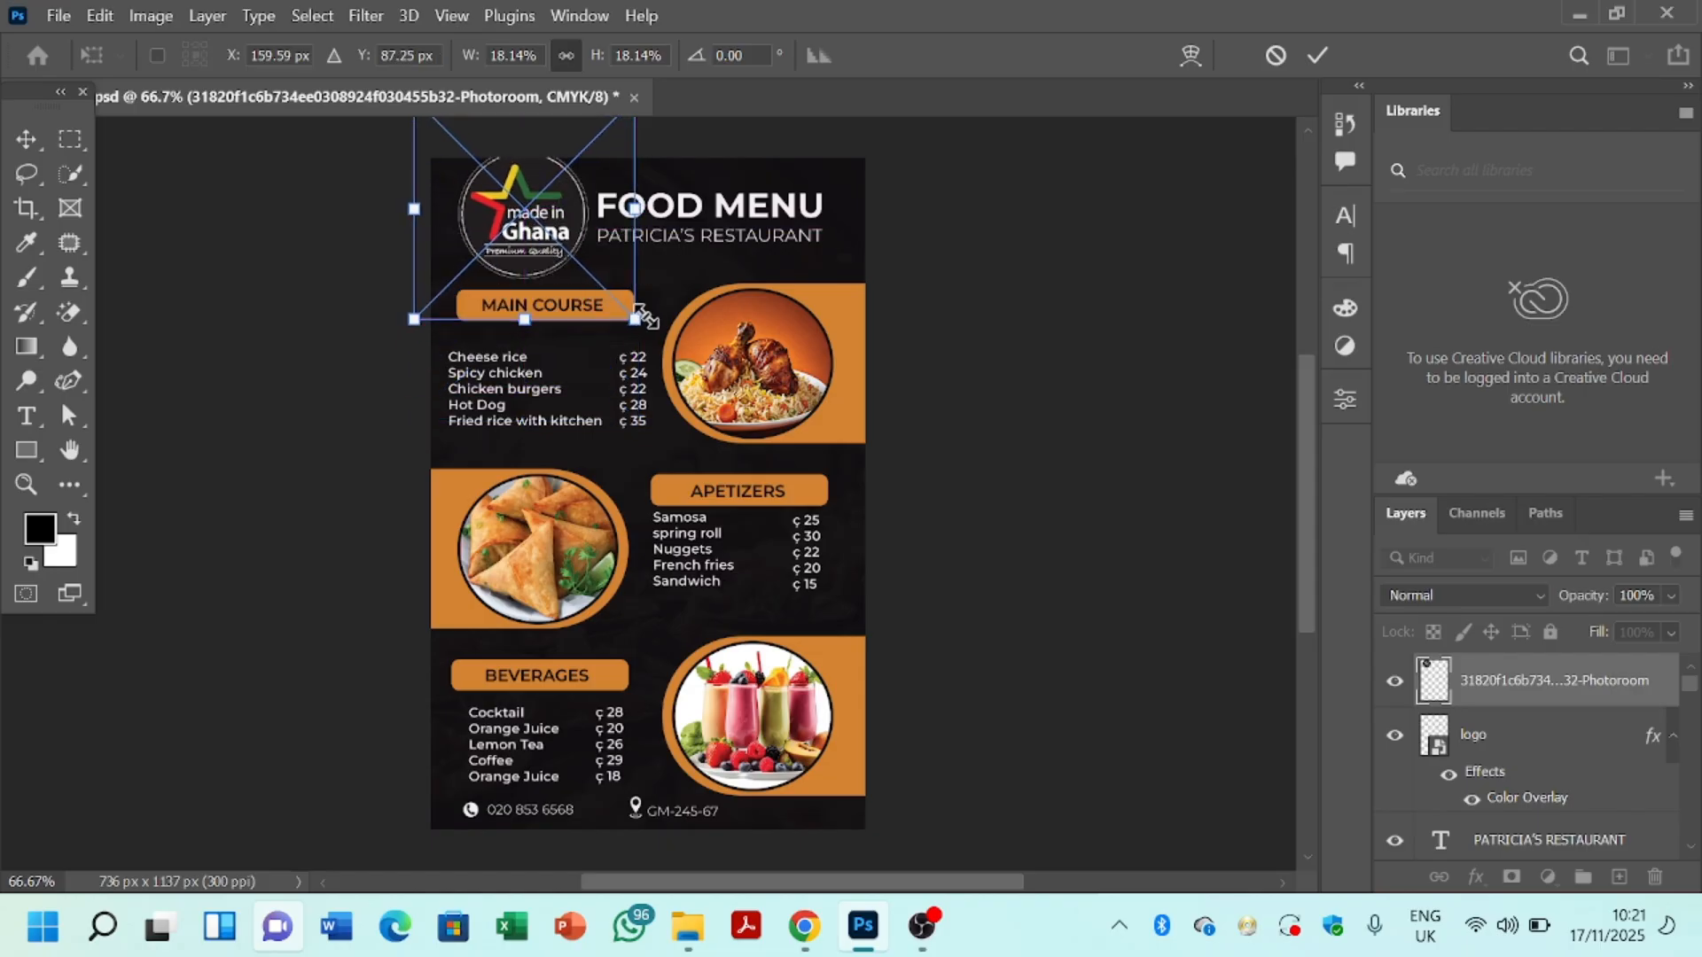
Step: Shrink the badge to 9.75% and position it just left of the FOOD MENU heading
{"action": "left_click_drag", "start_coordinate": [623, 310], "coordinate": [567, 271]}
{"action": "left_click_drag", "start_coordinate": [509, 217], "coordinate": [536, 261]}
{"action": "left_click_drag", "start_coordinate": [497, 198], "coordinate": [537, 233]}
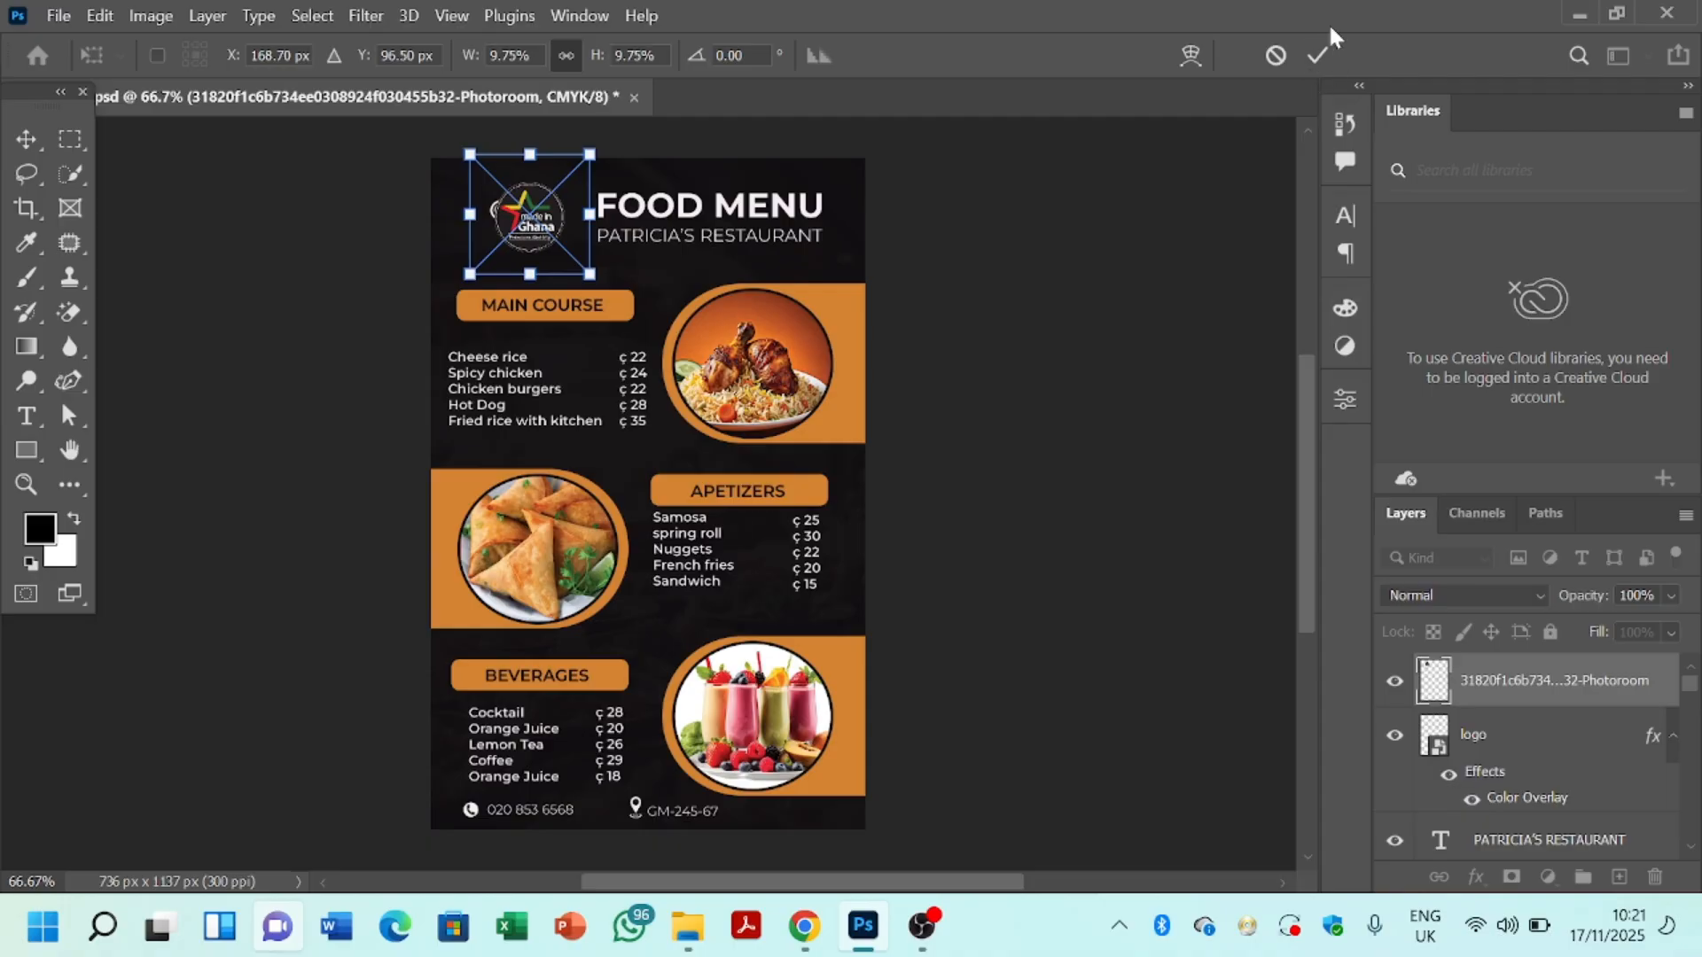
Step: Commit the badge transform, hide the old chef-hat logo layer and select the MAIN COURSE label box
{"action": "left_click", "coordinate": [1315, 56]}
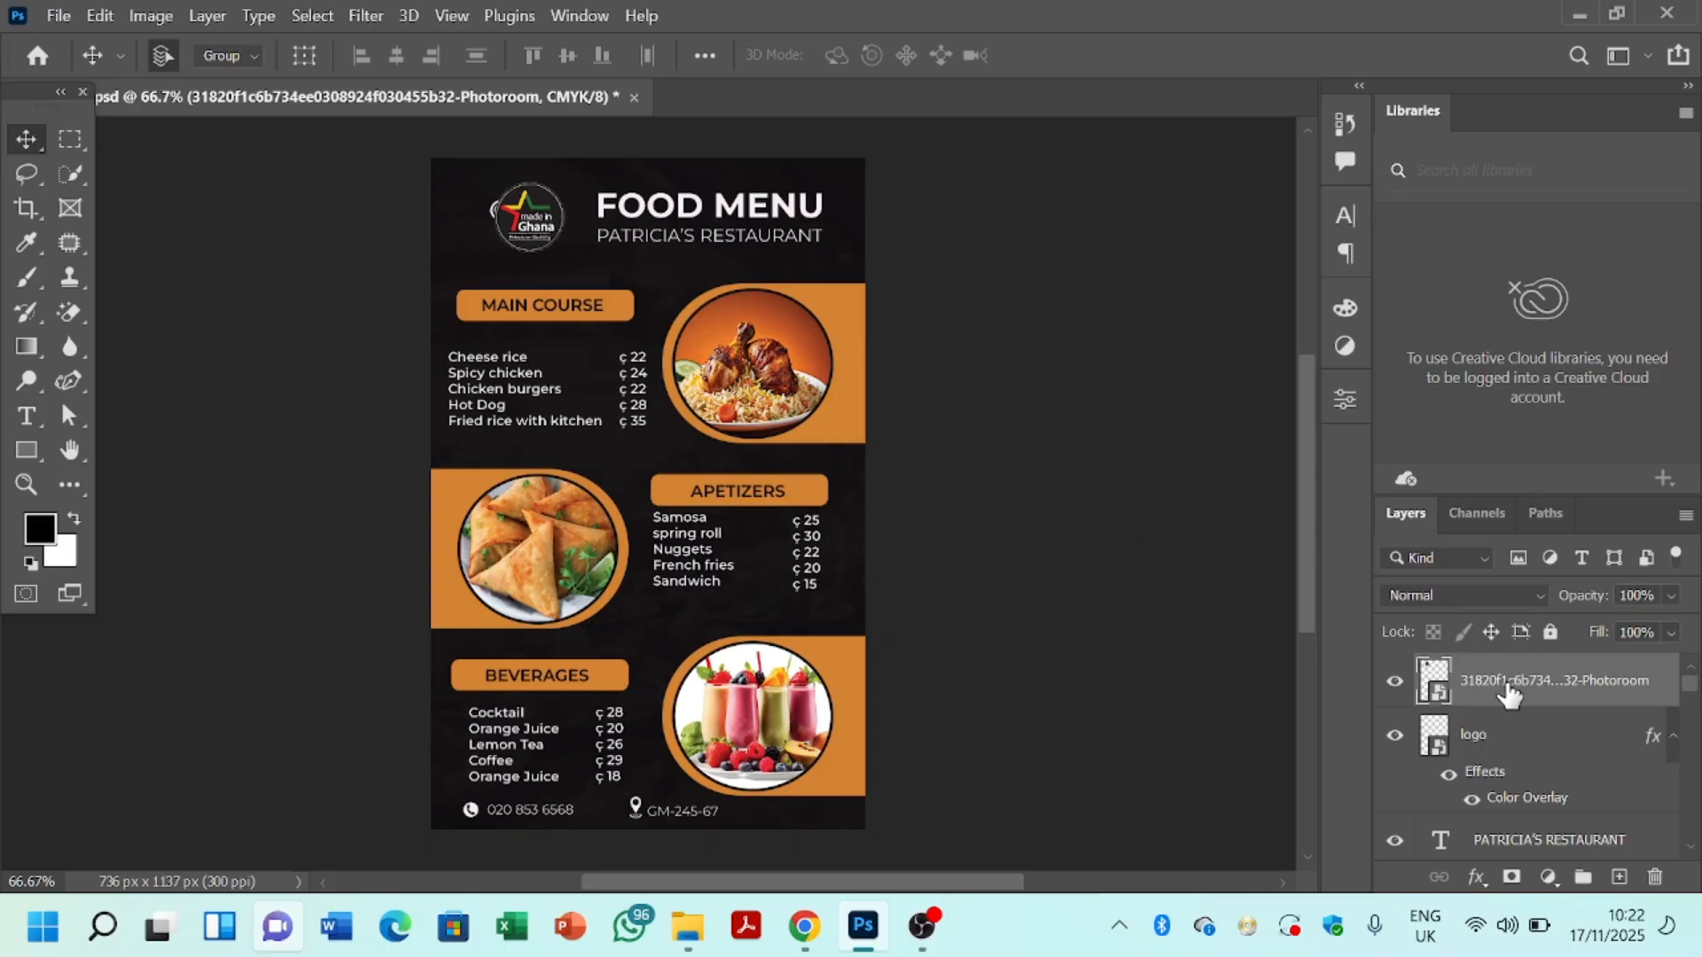
{"action": "left_click", "coordinate": [1476, 741]}
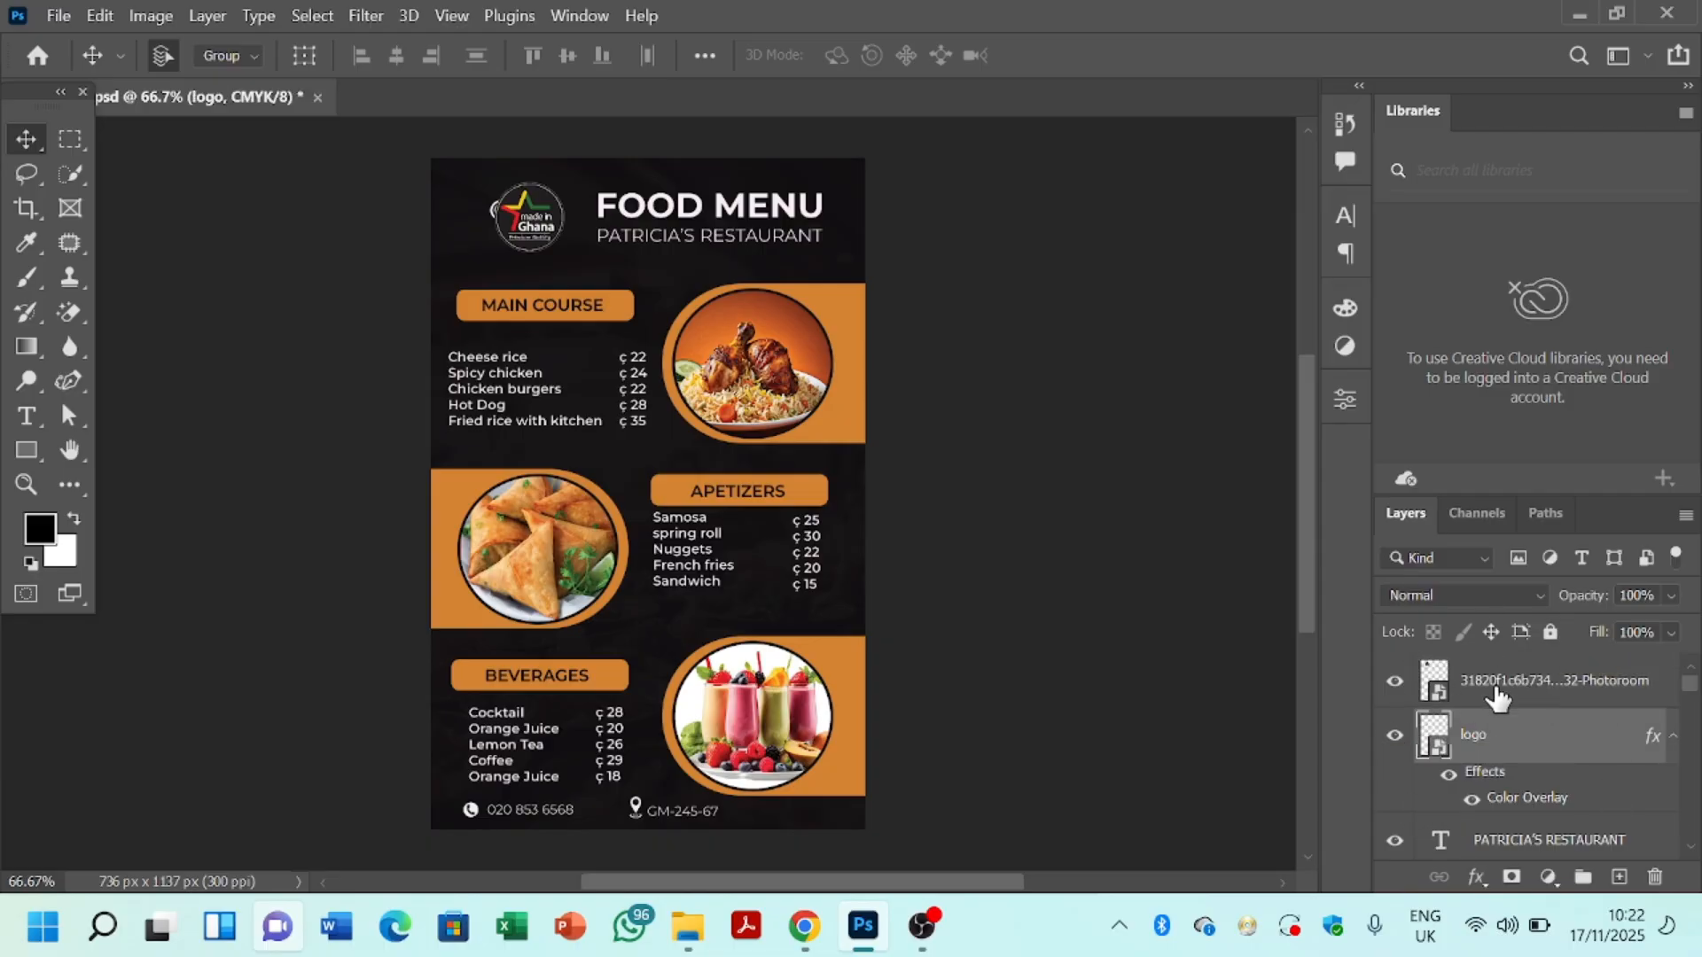
{"action": "left_click", "coordinate": [1395, 736]}
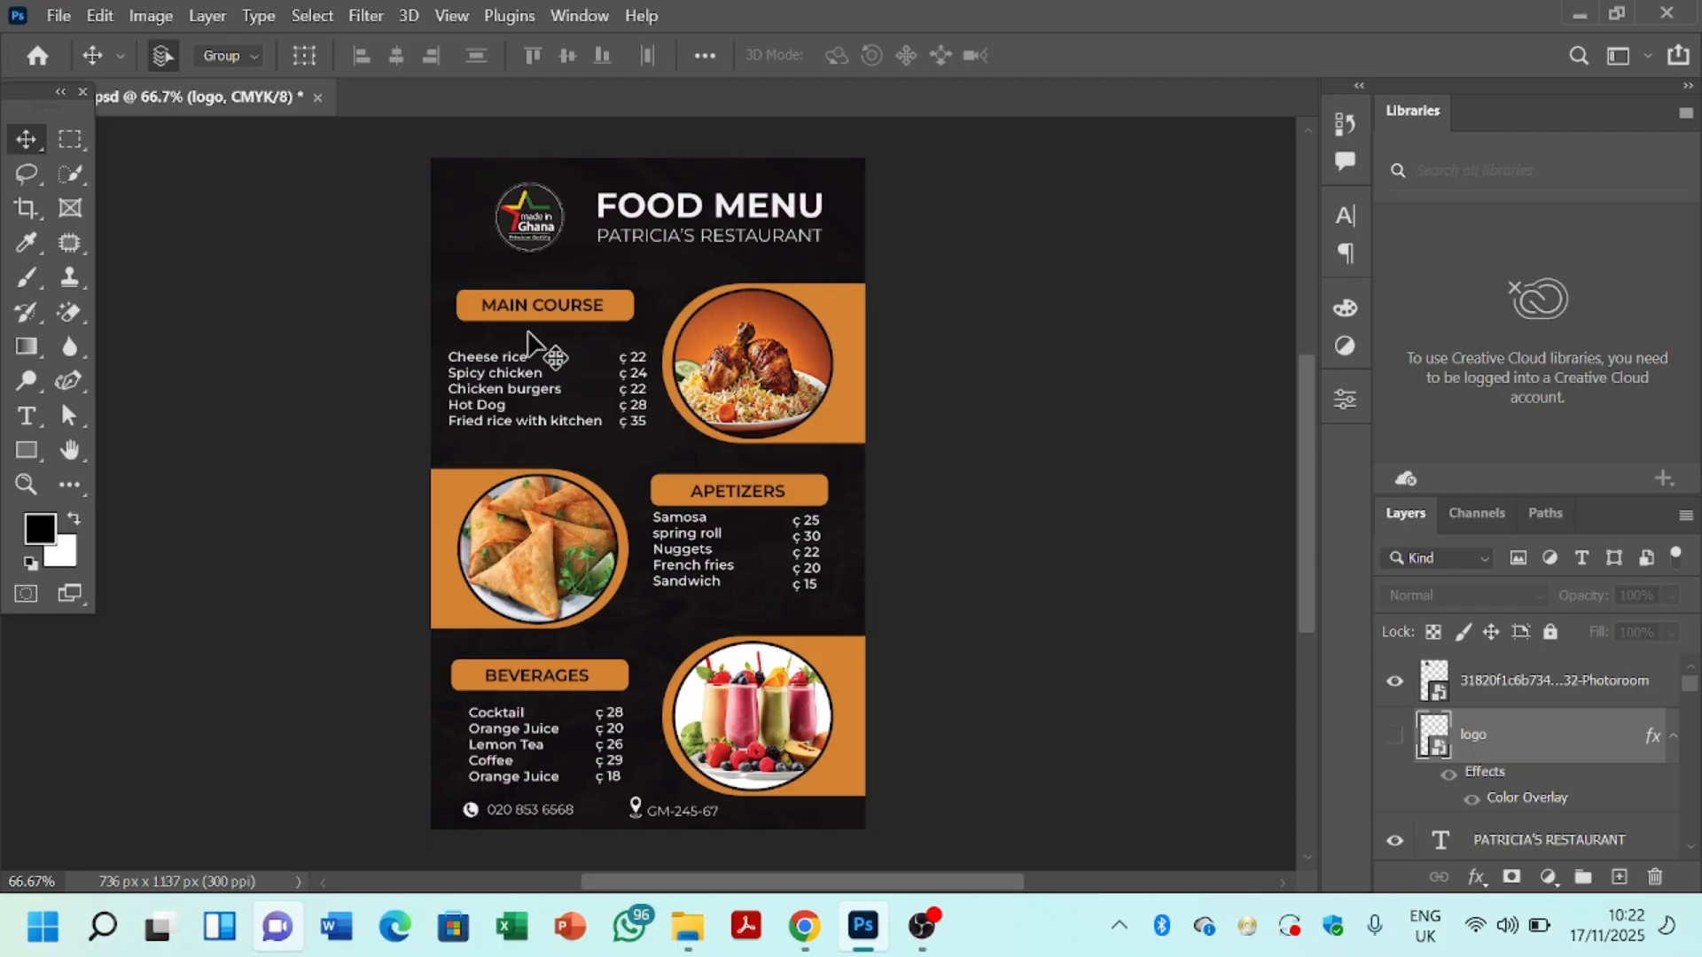
{"action": "left_click", "coordinate": [611, 311]}
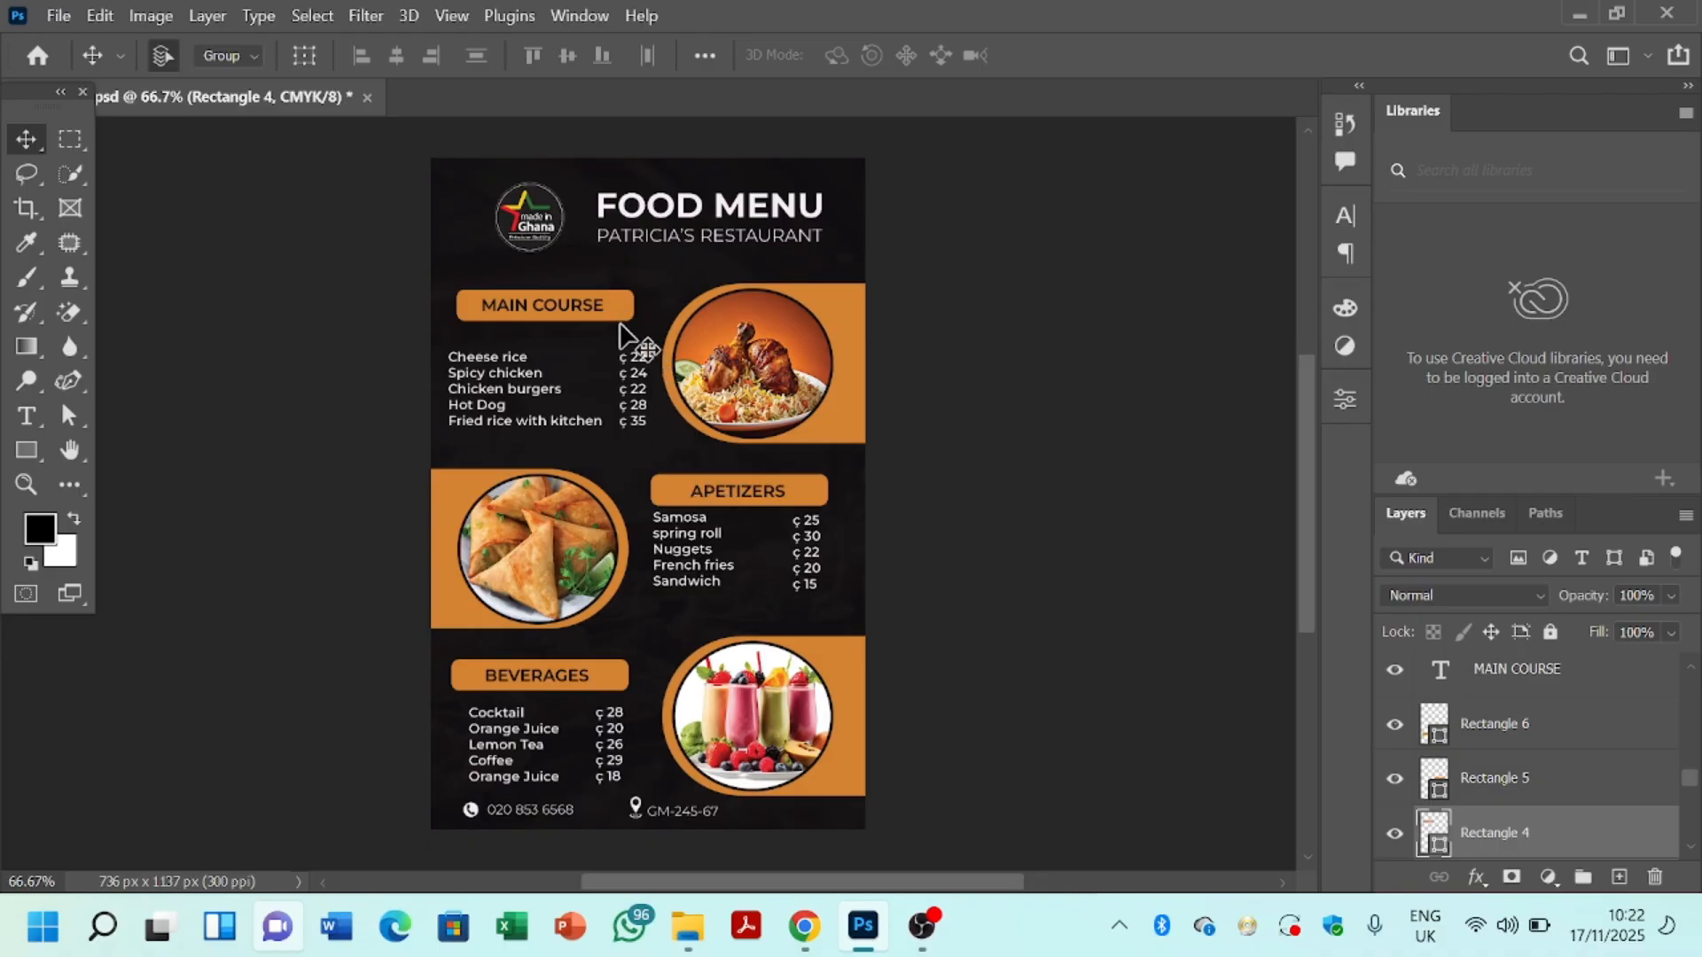
Step: Change the Rectangle 4 label box's fill to beige e5ccb3 through the Color Picker
{"action": "left_click", "coordinate": [36, 454]}
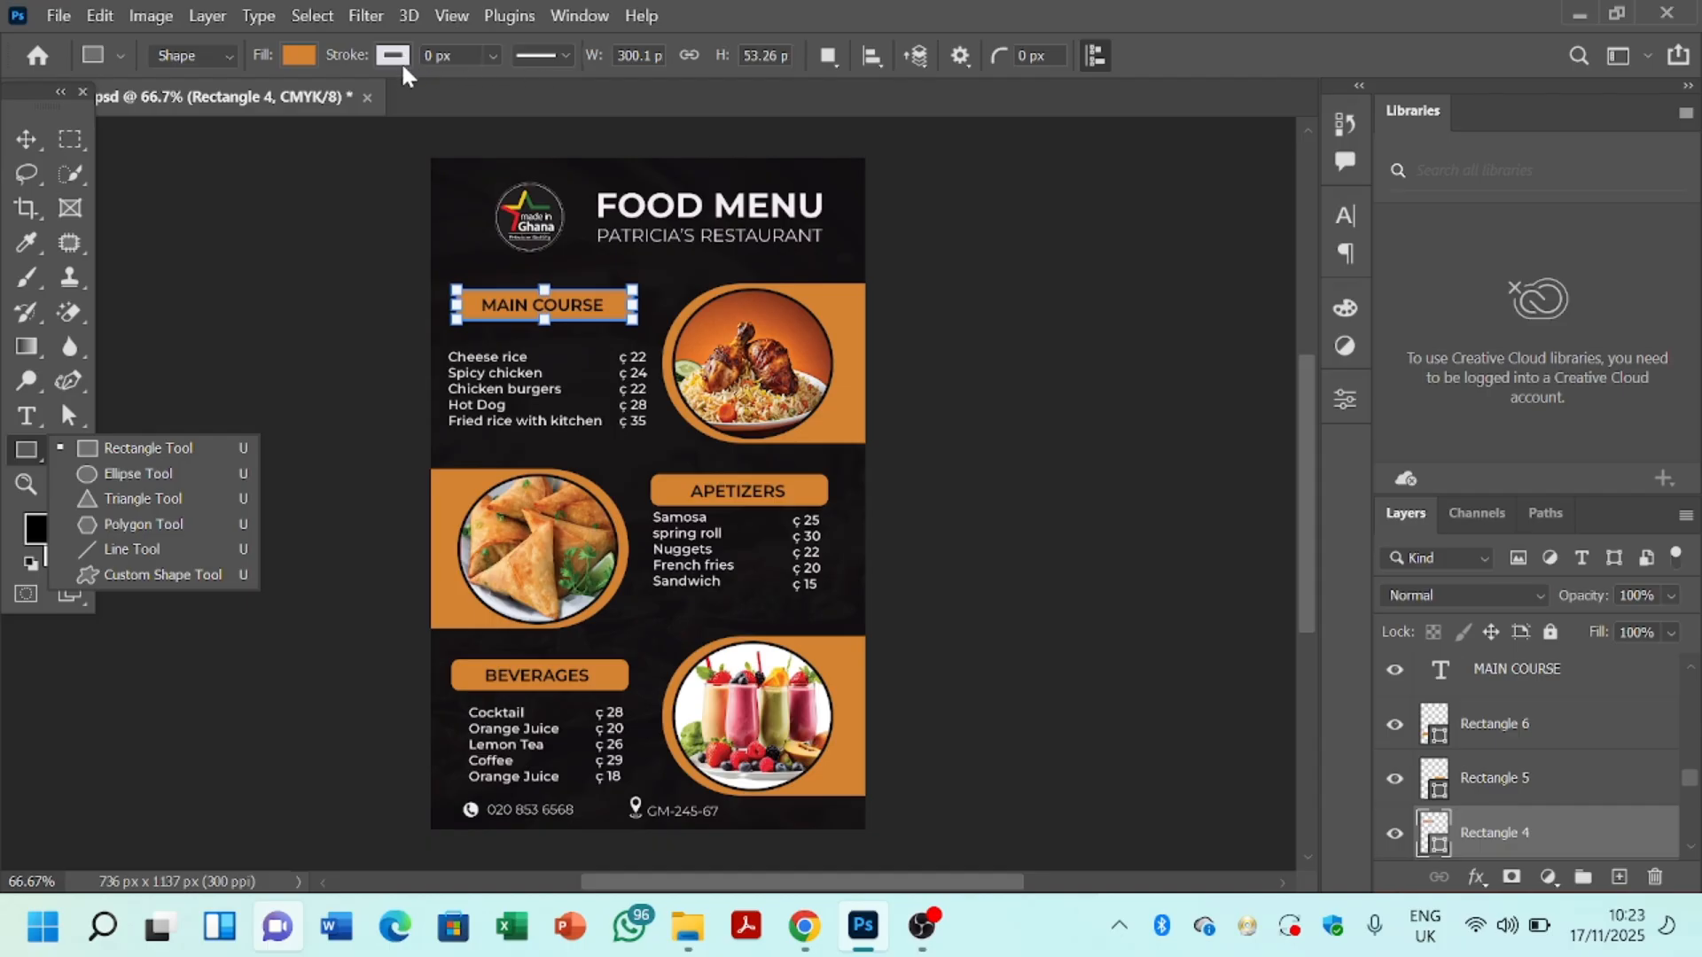
{"action": "left_click", "coordinate": [294, 55]}
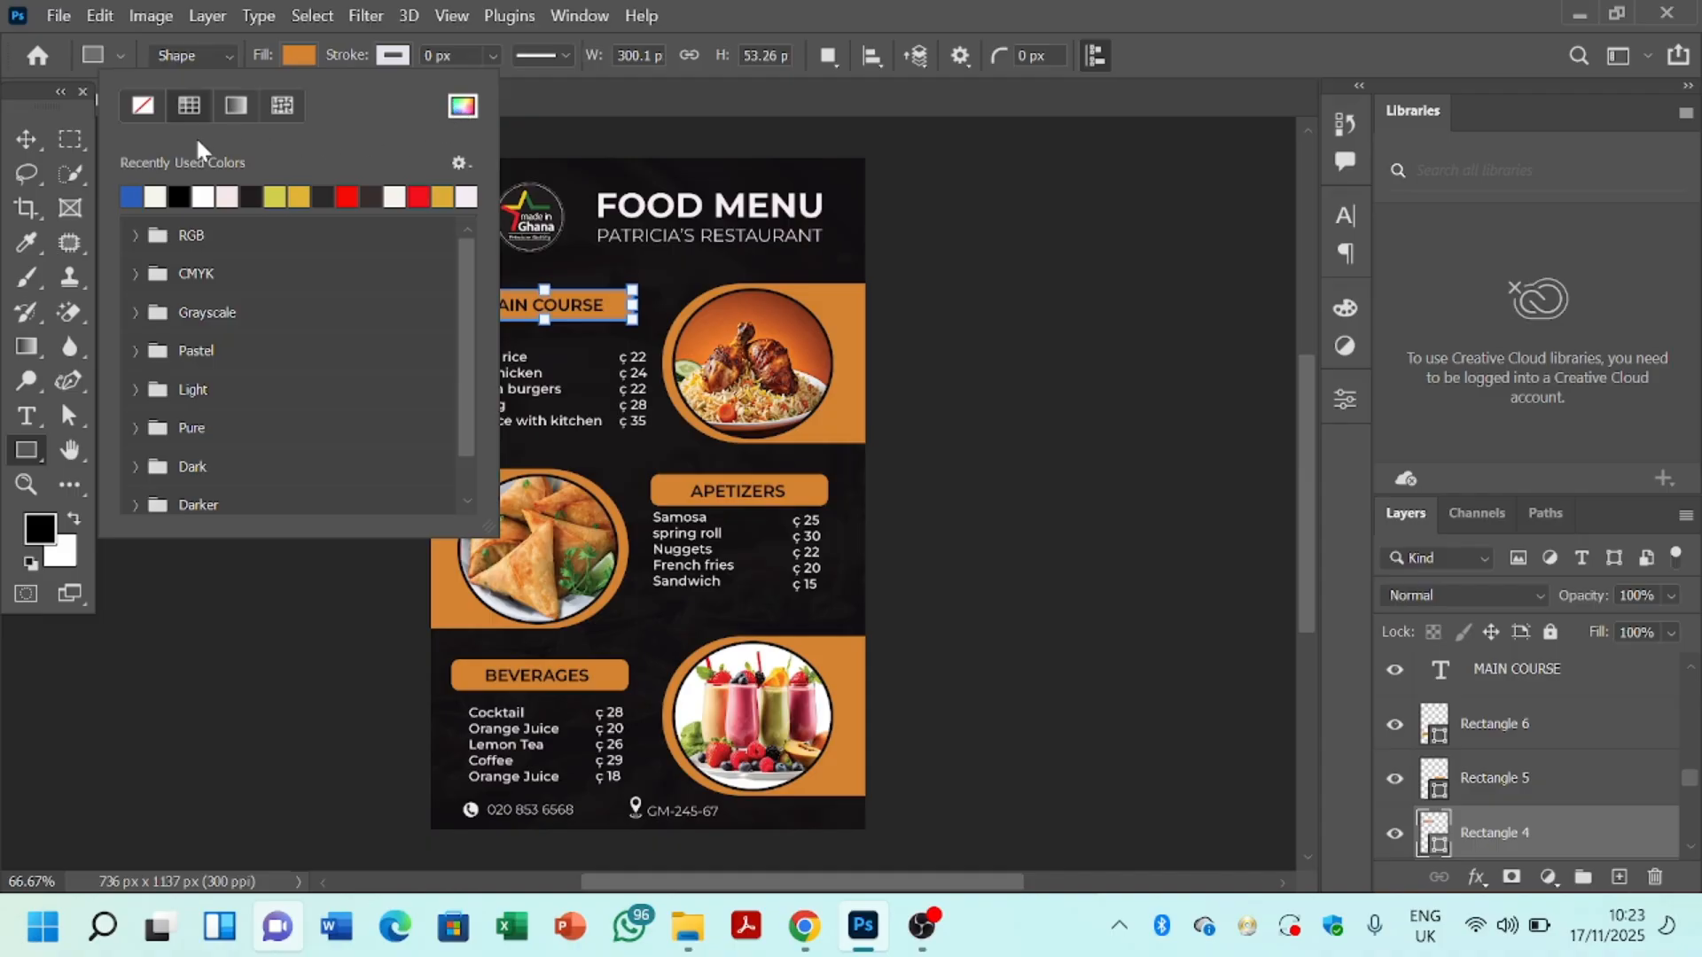
{"action": "left_click", "coordinate": [463, 108]}
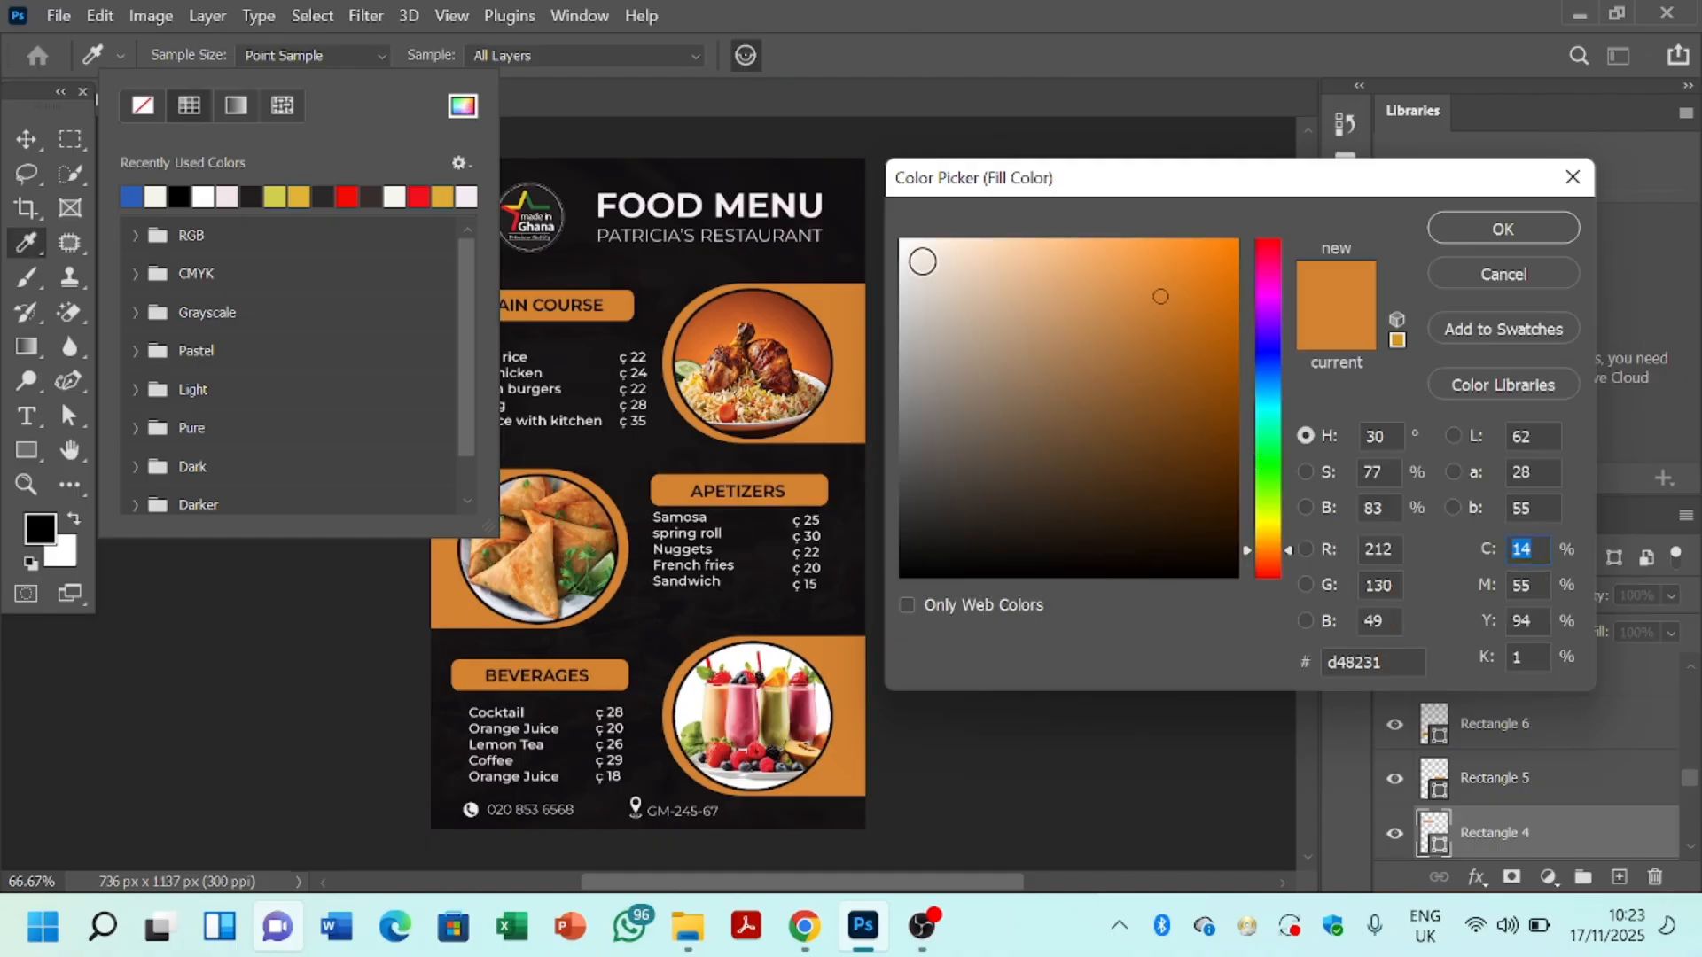
{"action": "left_click", "coordinate": [922, 262]}
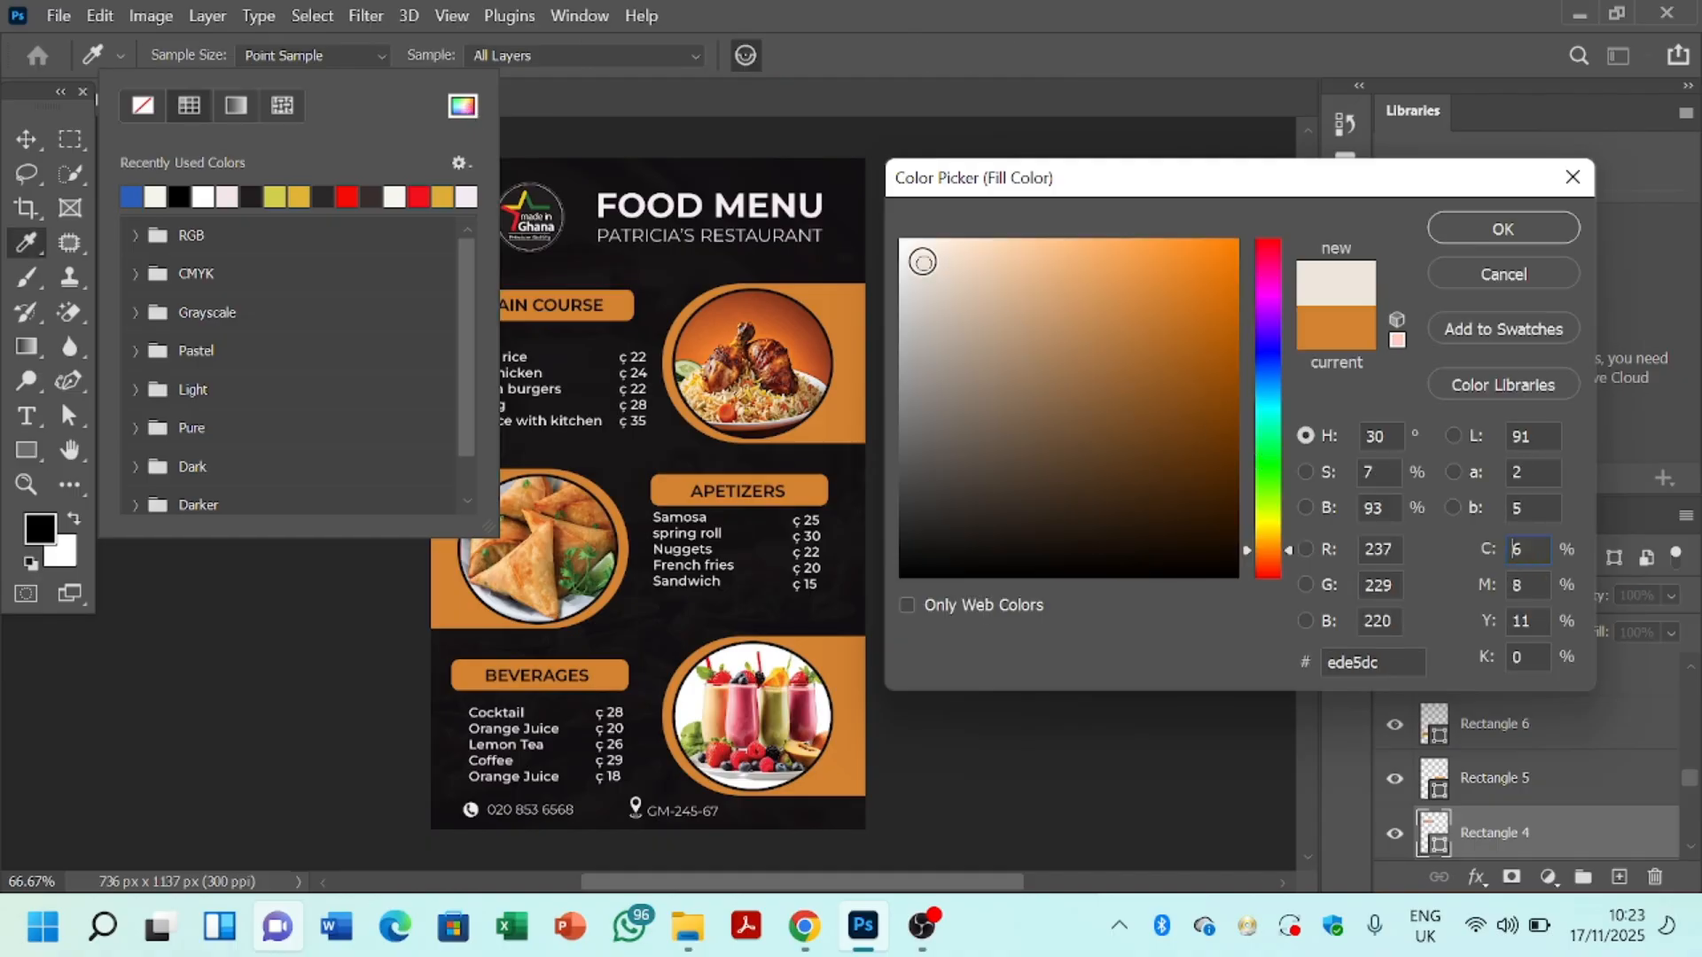
{"action": "left_click", "coordinate": [957, 261]}
{"action": "left_click", "coordinate": [975, 275]}
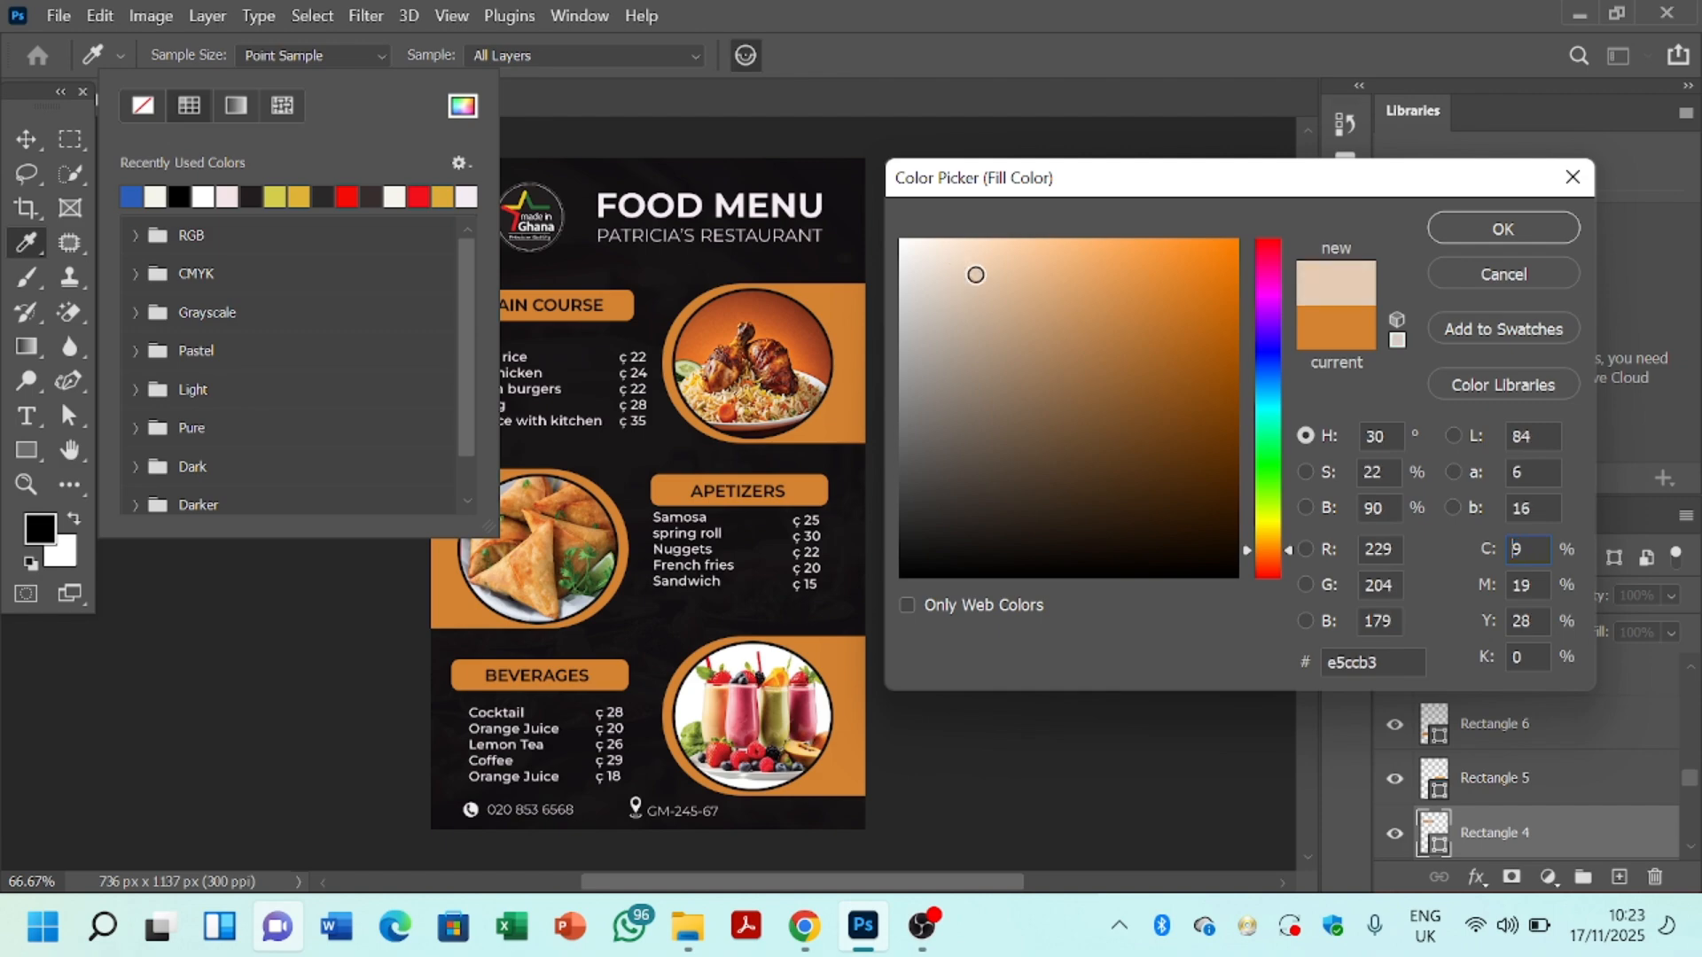
{"action": "left_click", "coordinate": [1460, 238]}
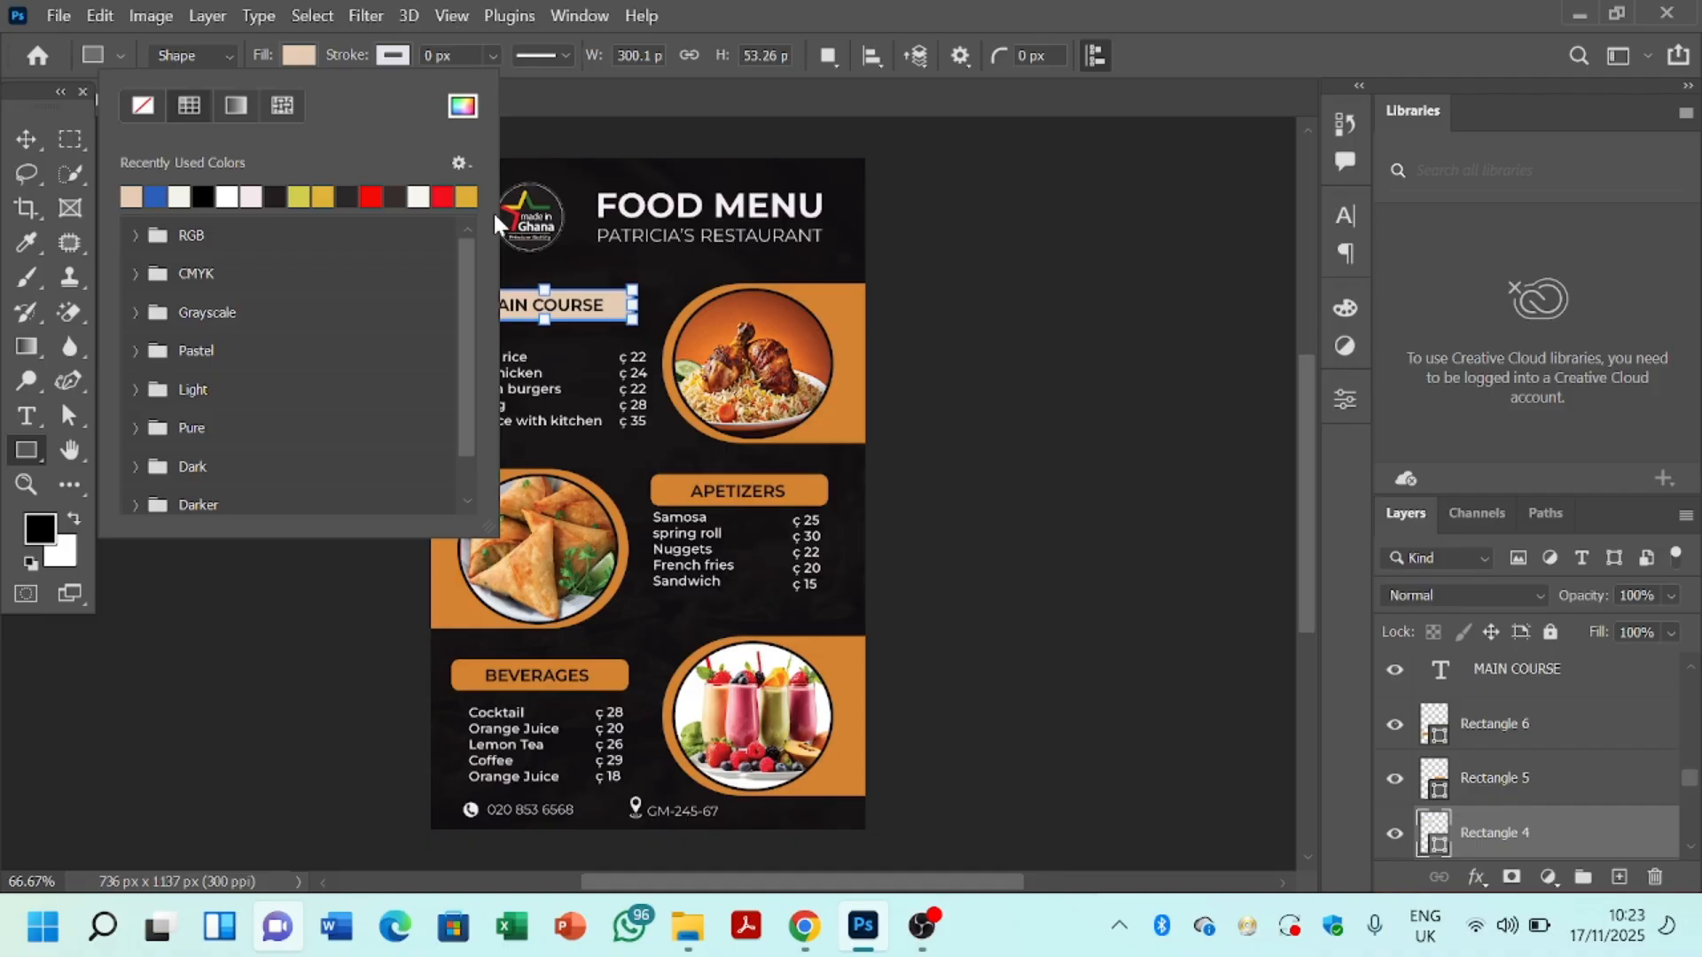
{"action": "left_click", "coordinate": [304, 61]}
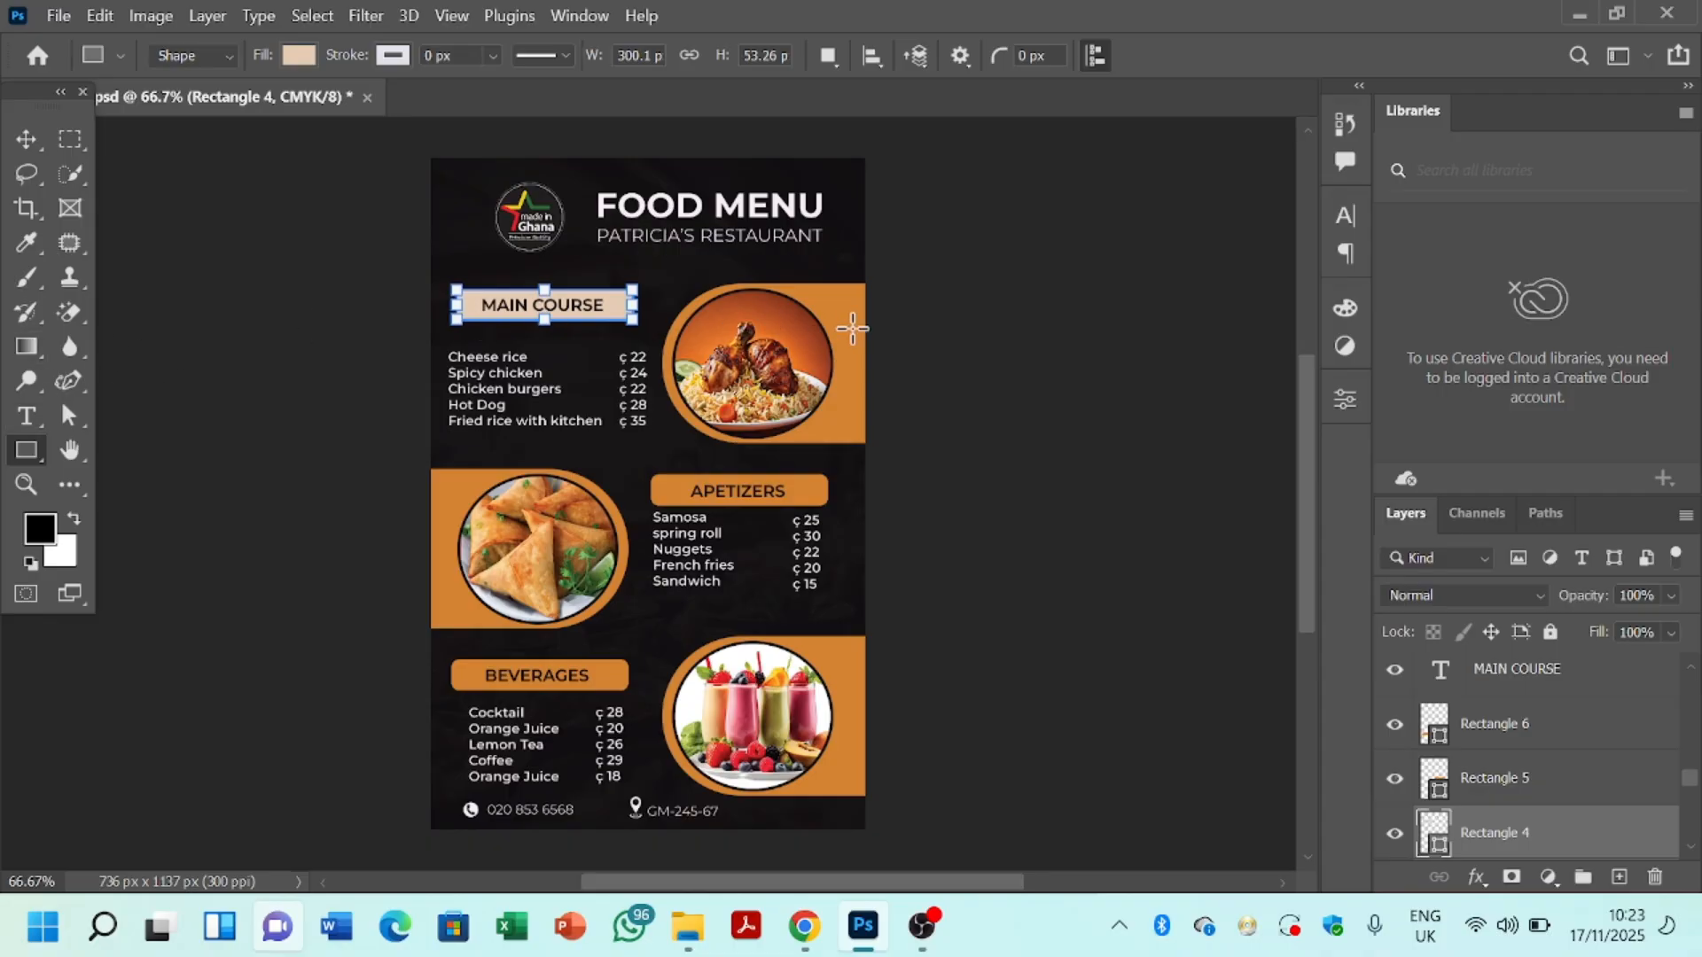
{"action": "left_click", "coordinate": [25, 144]}
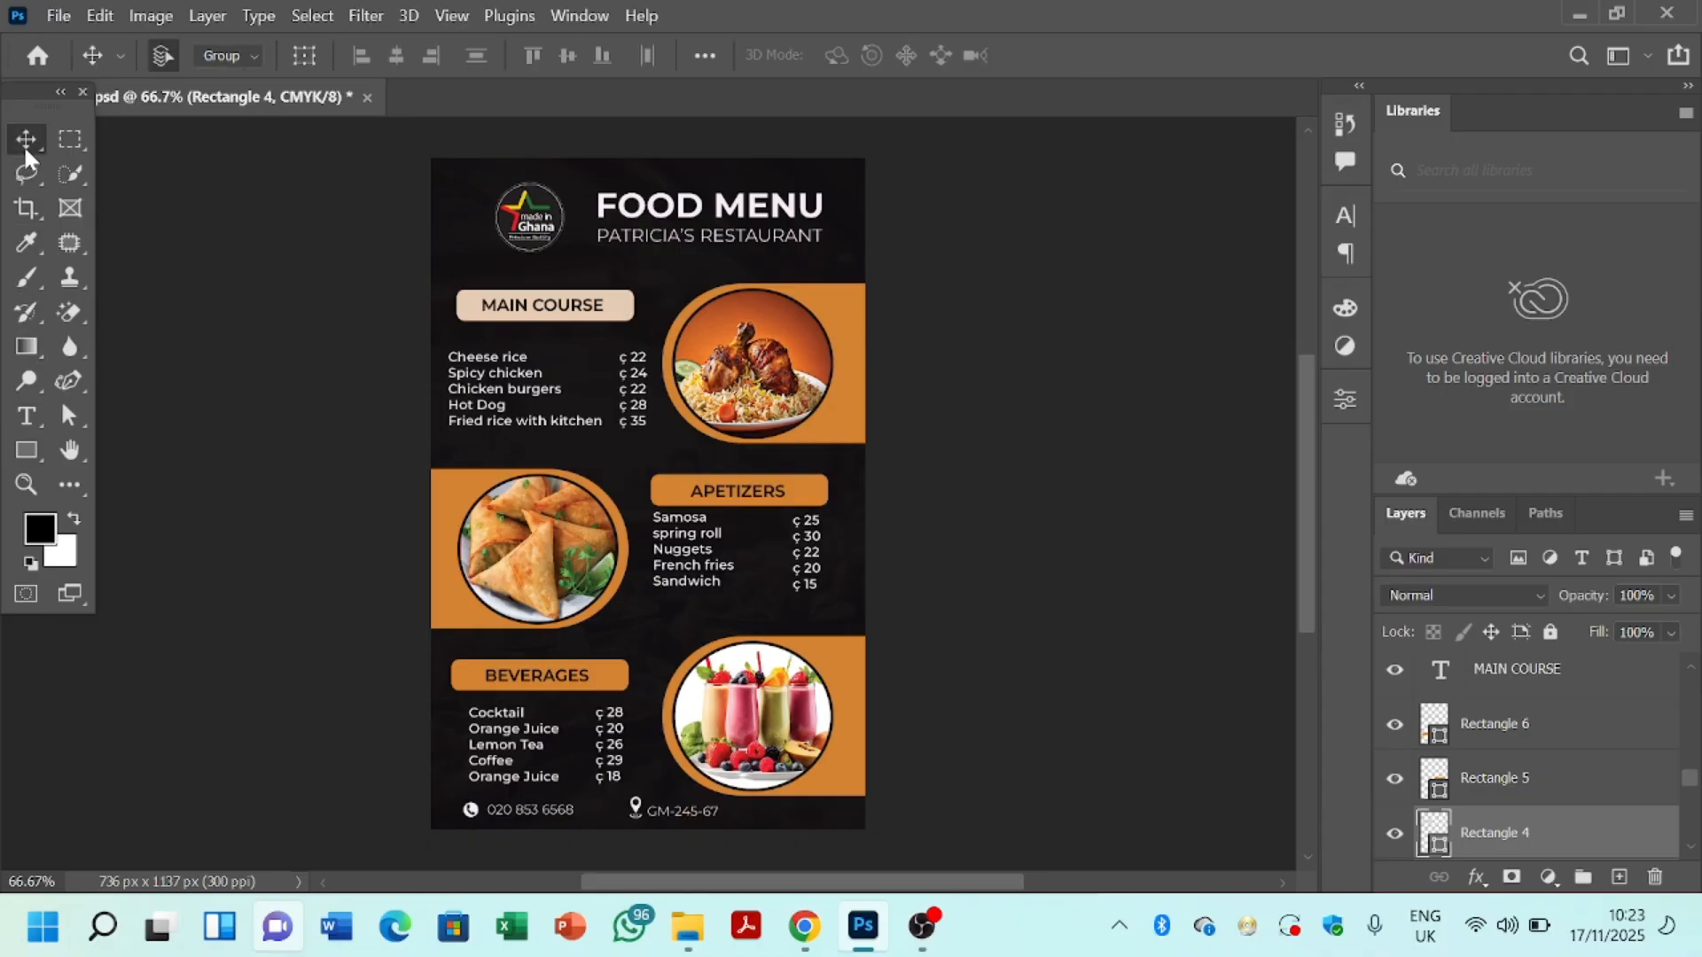
{"action": "left_click", "coordinate": [847, 374]}
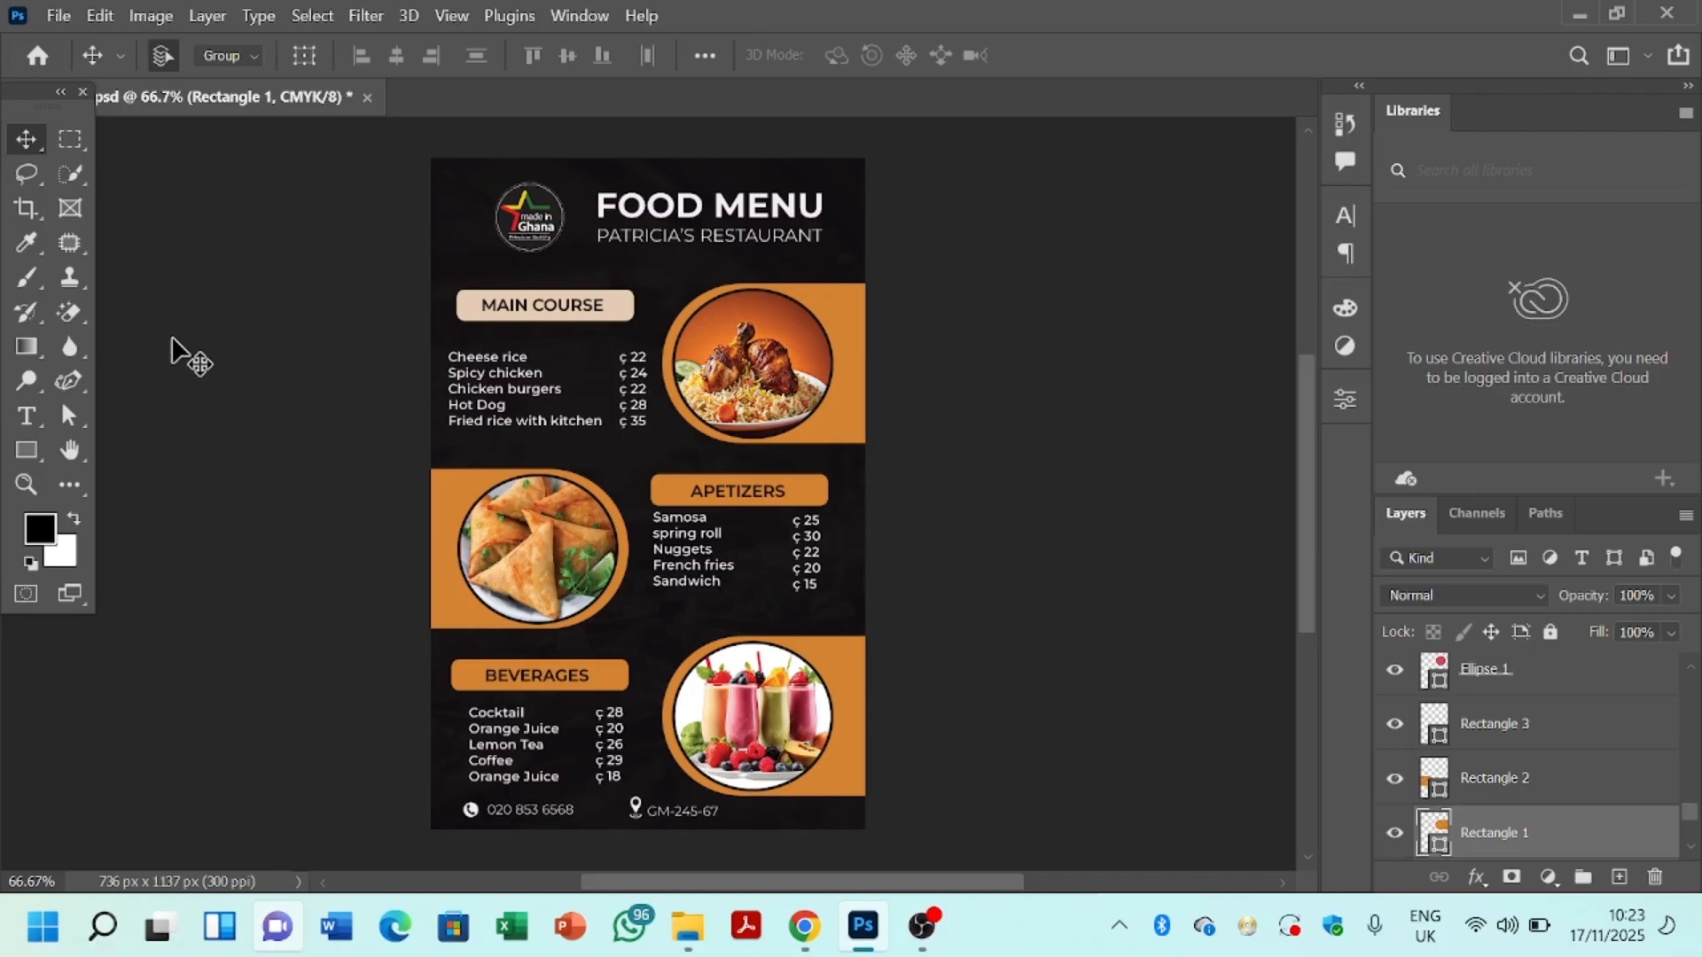
{"action": "left_click", "coordinate": [30, 454]}
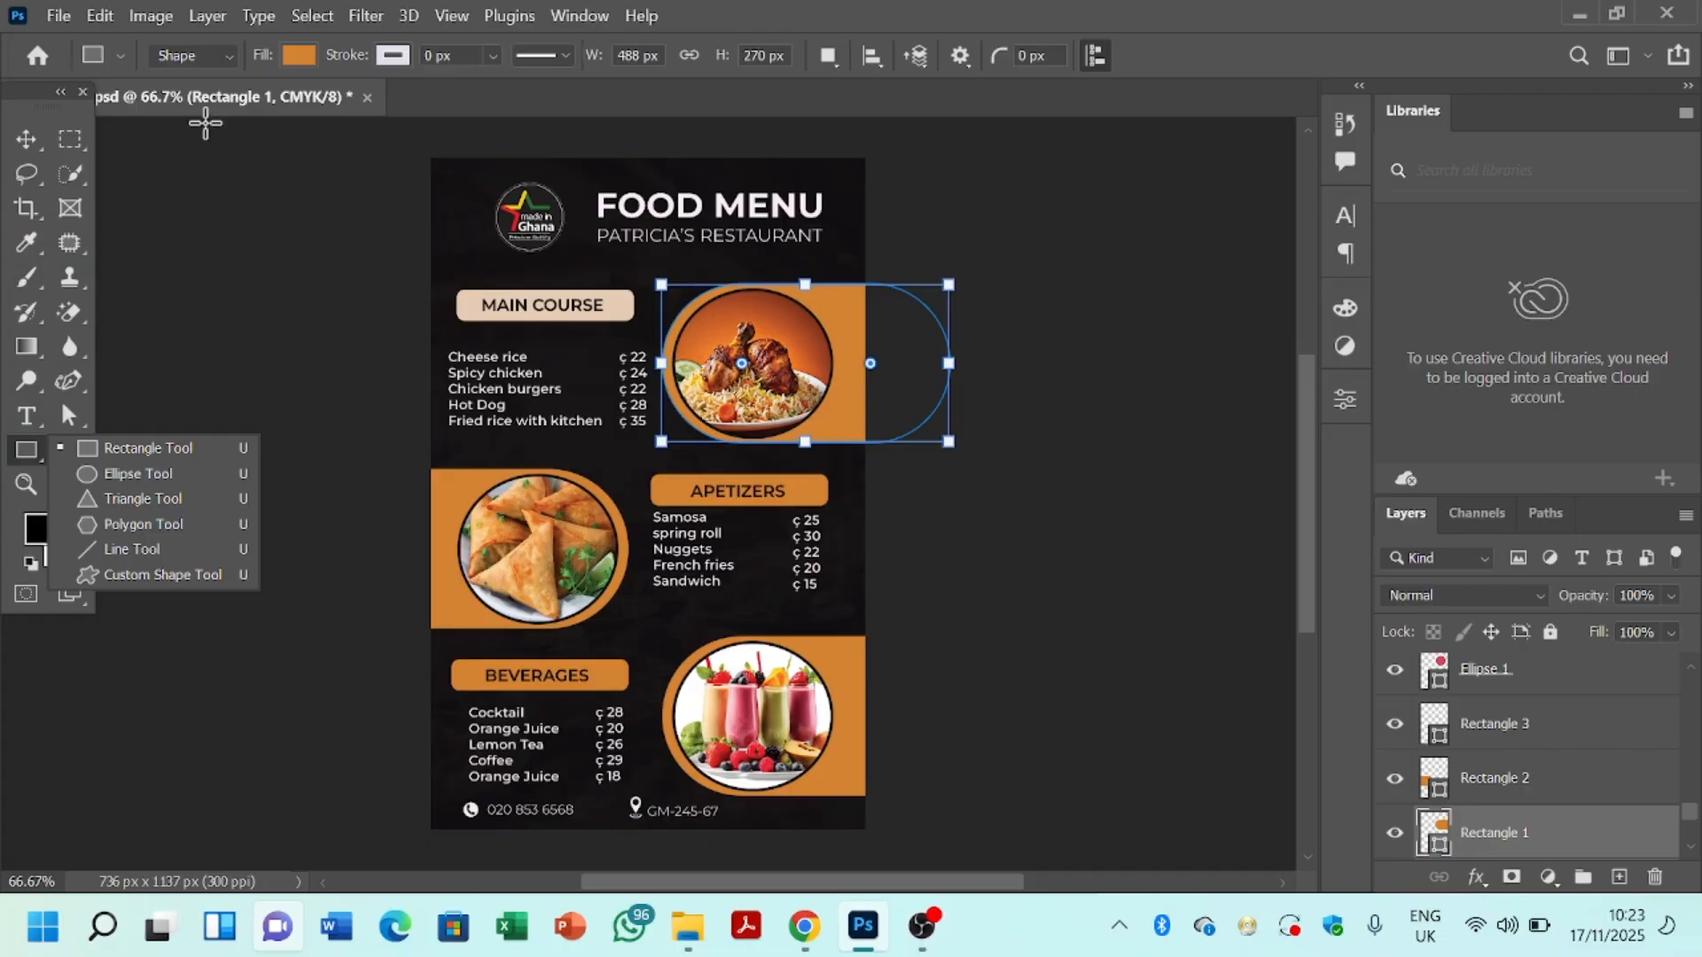
{"action": "left_click", "coordinate": [300, 54]}
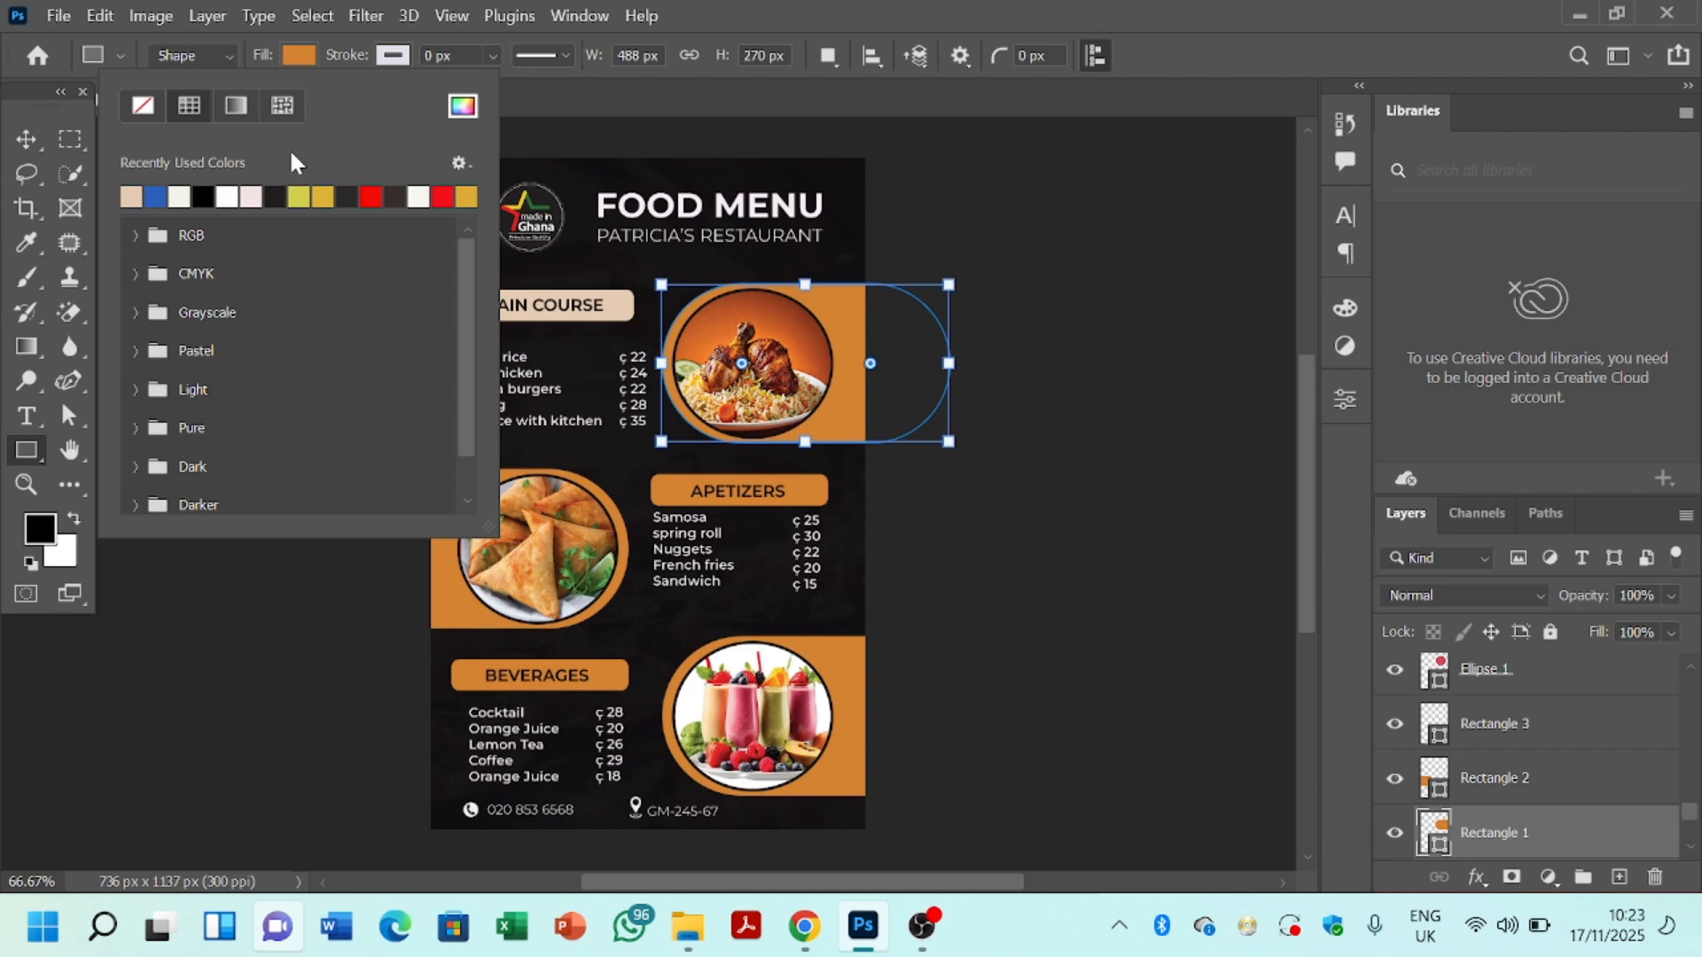
{"action": "left_click", "coordinate": [307, 49]}
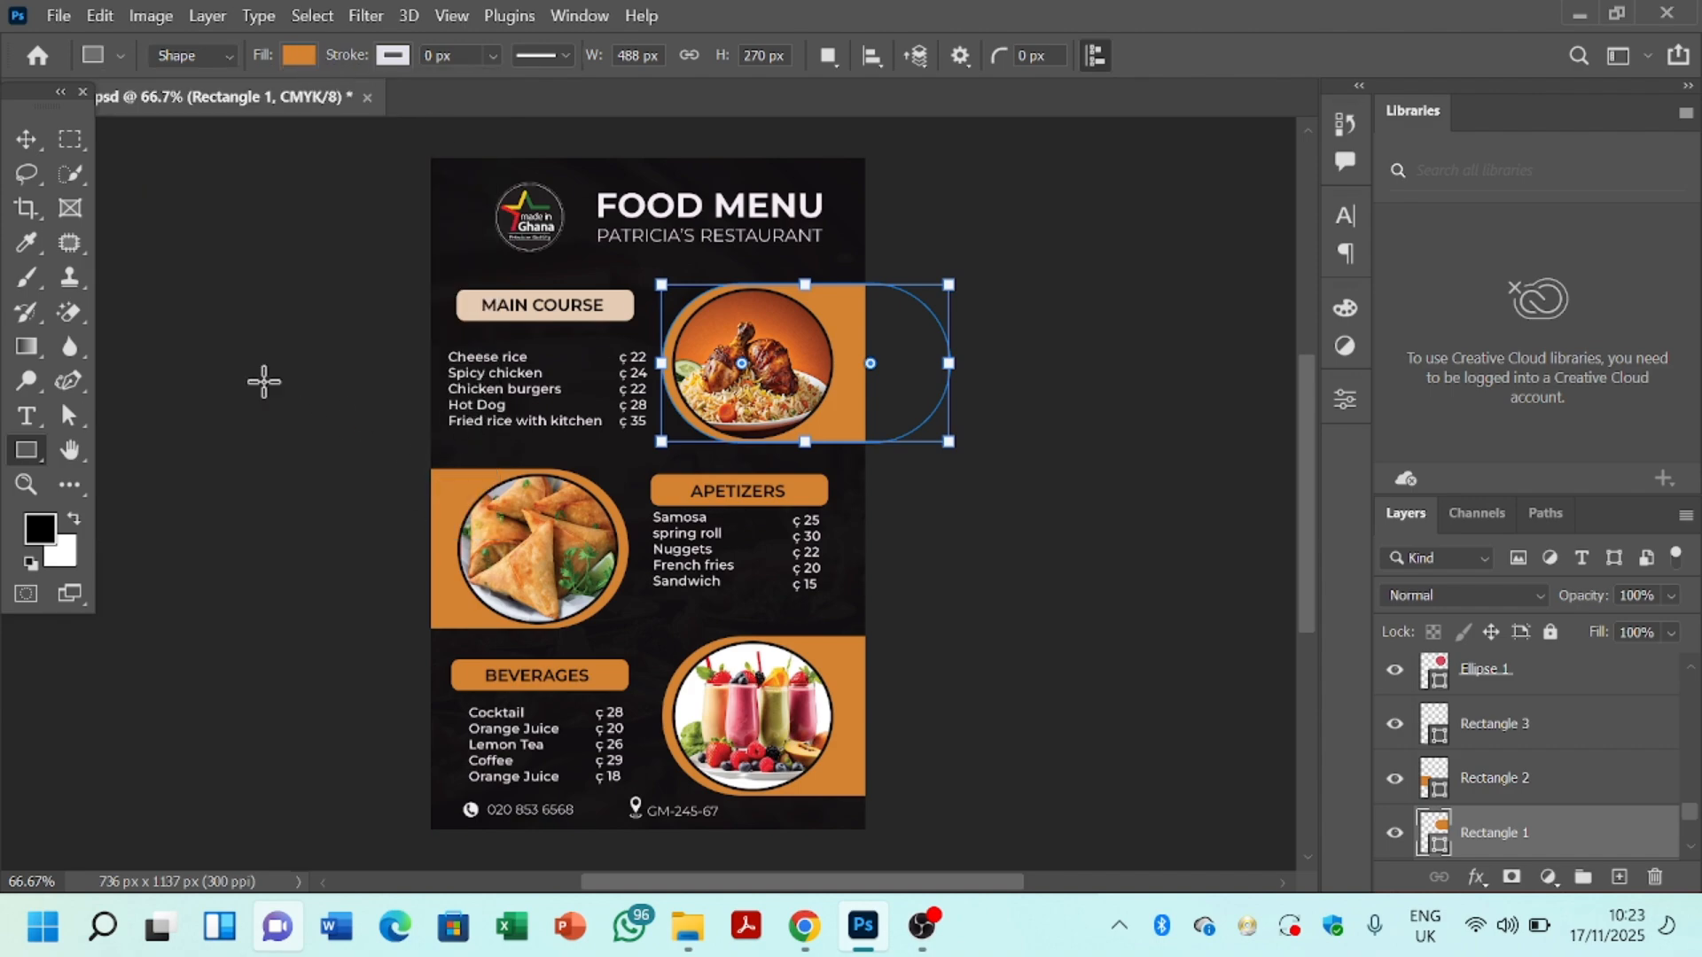
{"action": "left_click", "coordinate": [28, 142]}
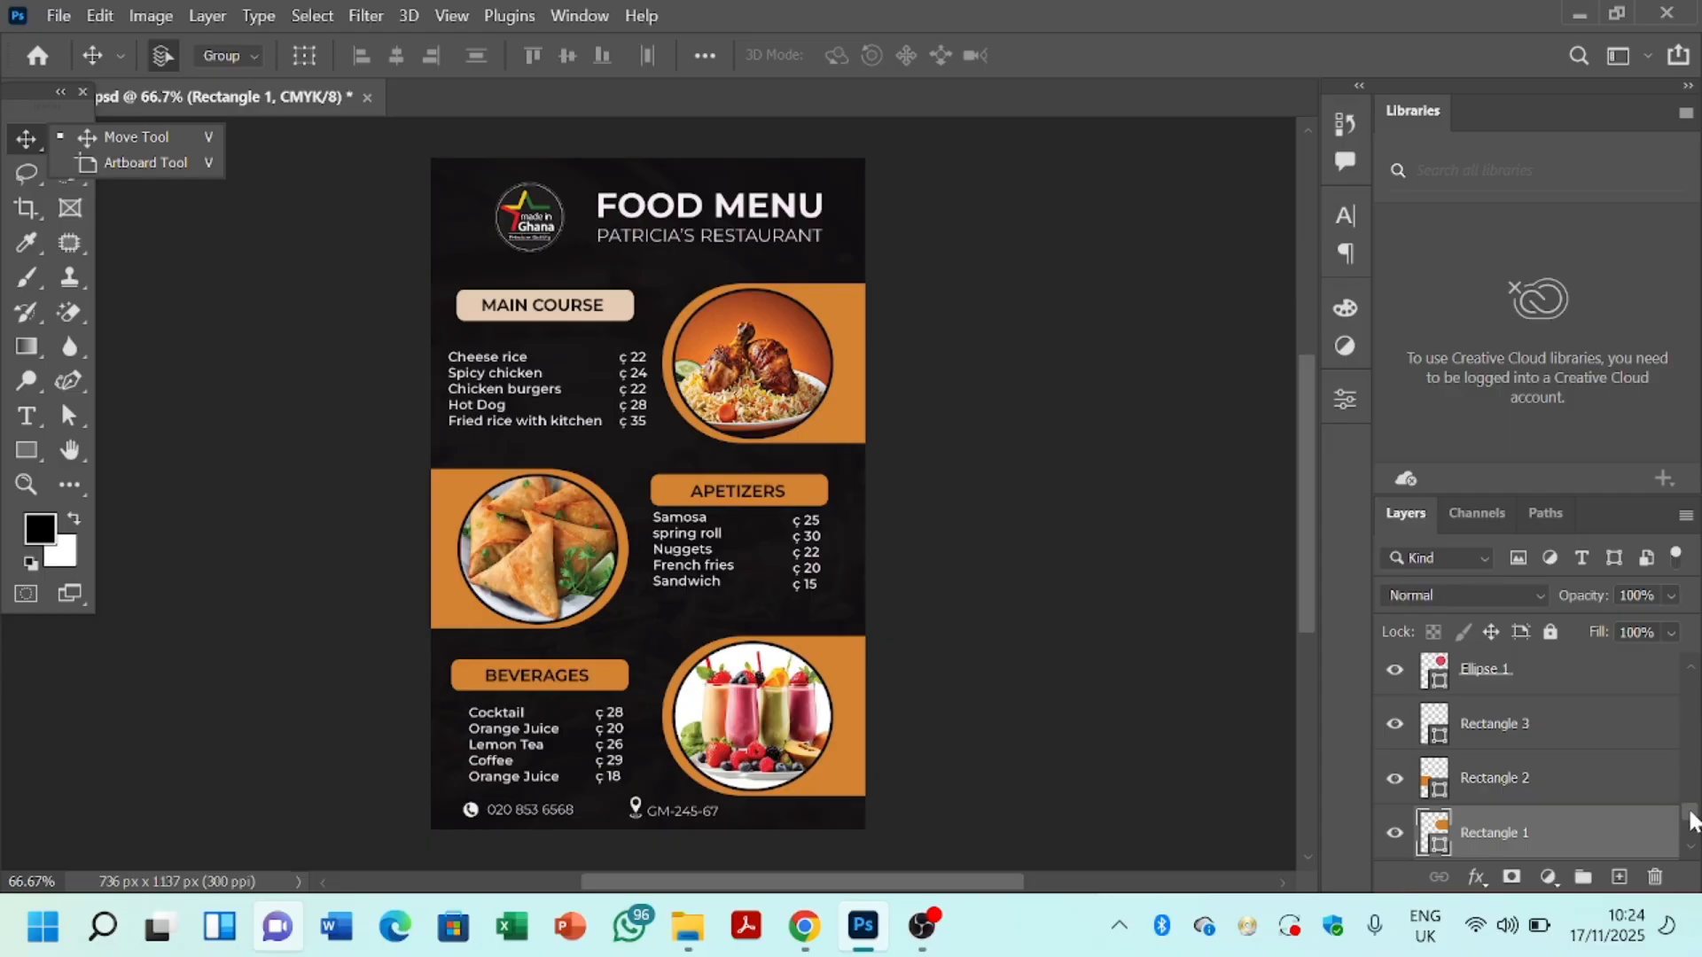
{"action": "left_click_drag", "start_coordinate": [1690, 820], "coordinate": [1694, 856]}
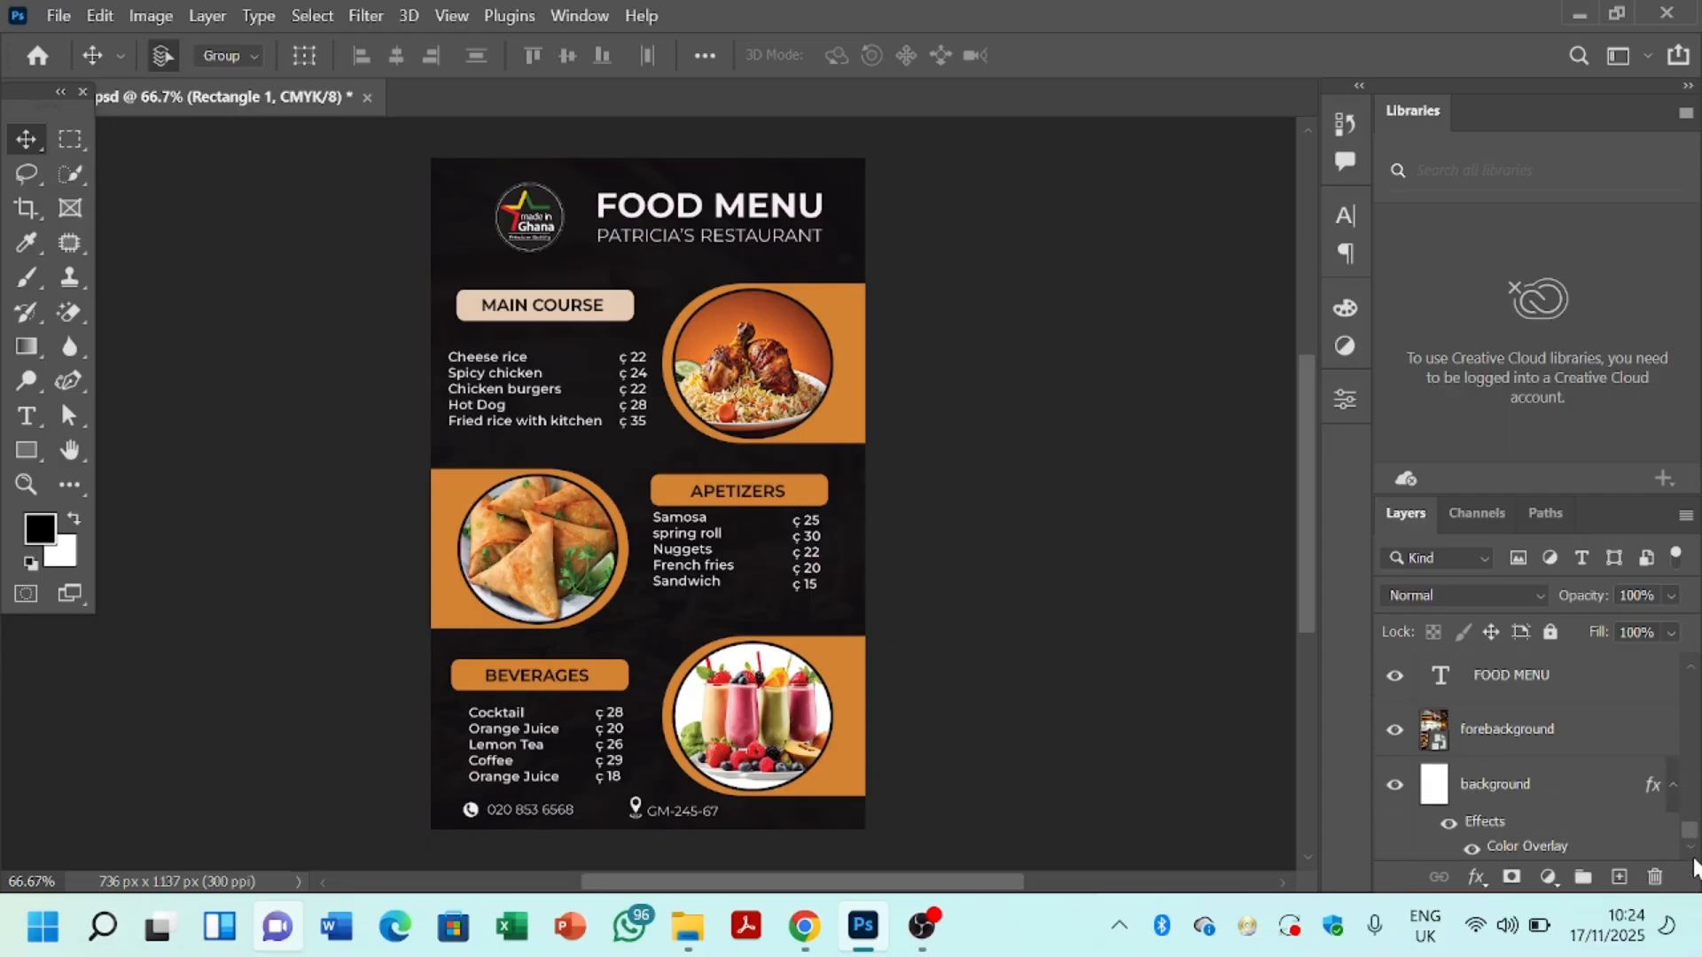
{"action": "left_click", "coordinate": [1510, 794]}
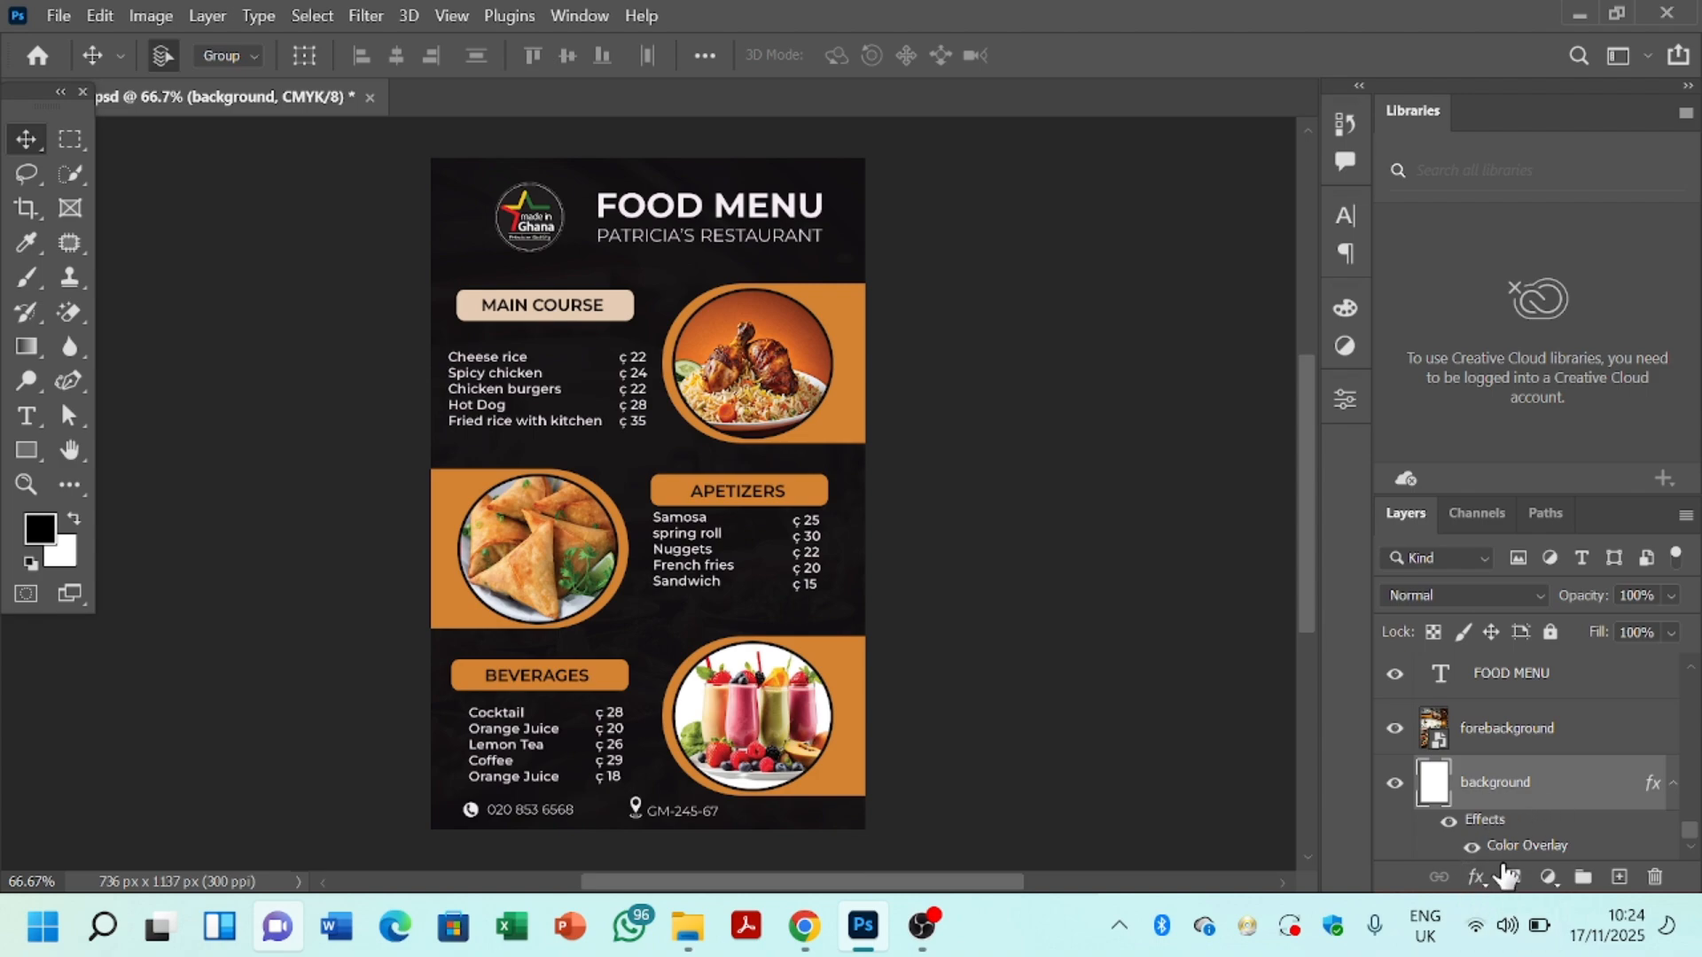
{"action": "left_click", "coordinate": [1476, 878]}
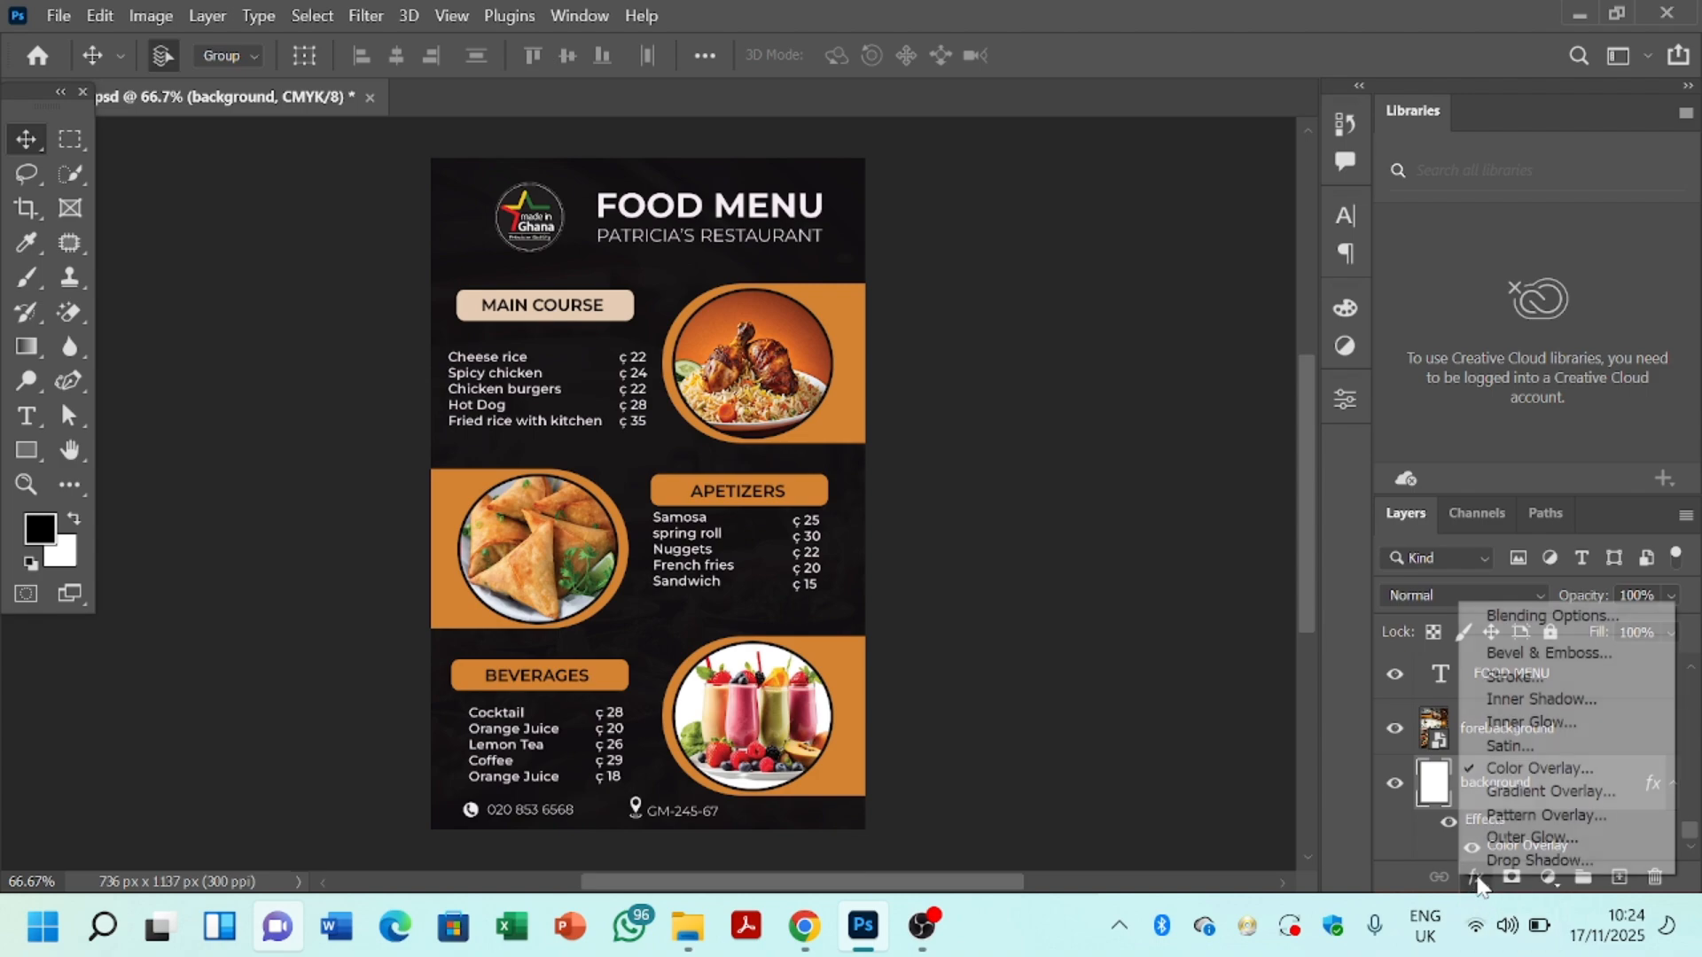
{"action": "left_click", "coordinate": [1513, 771]}
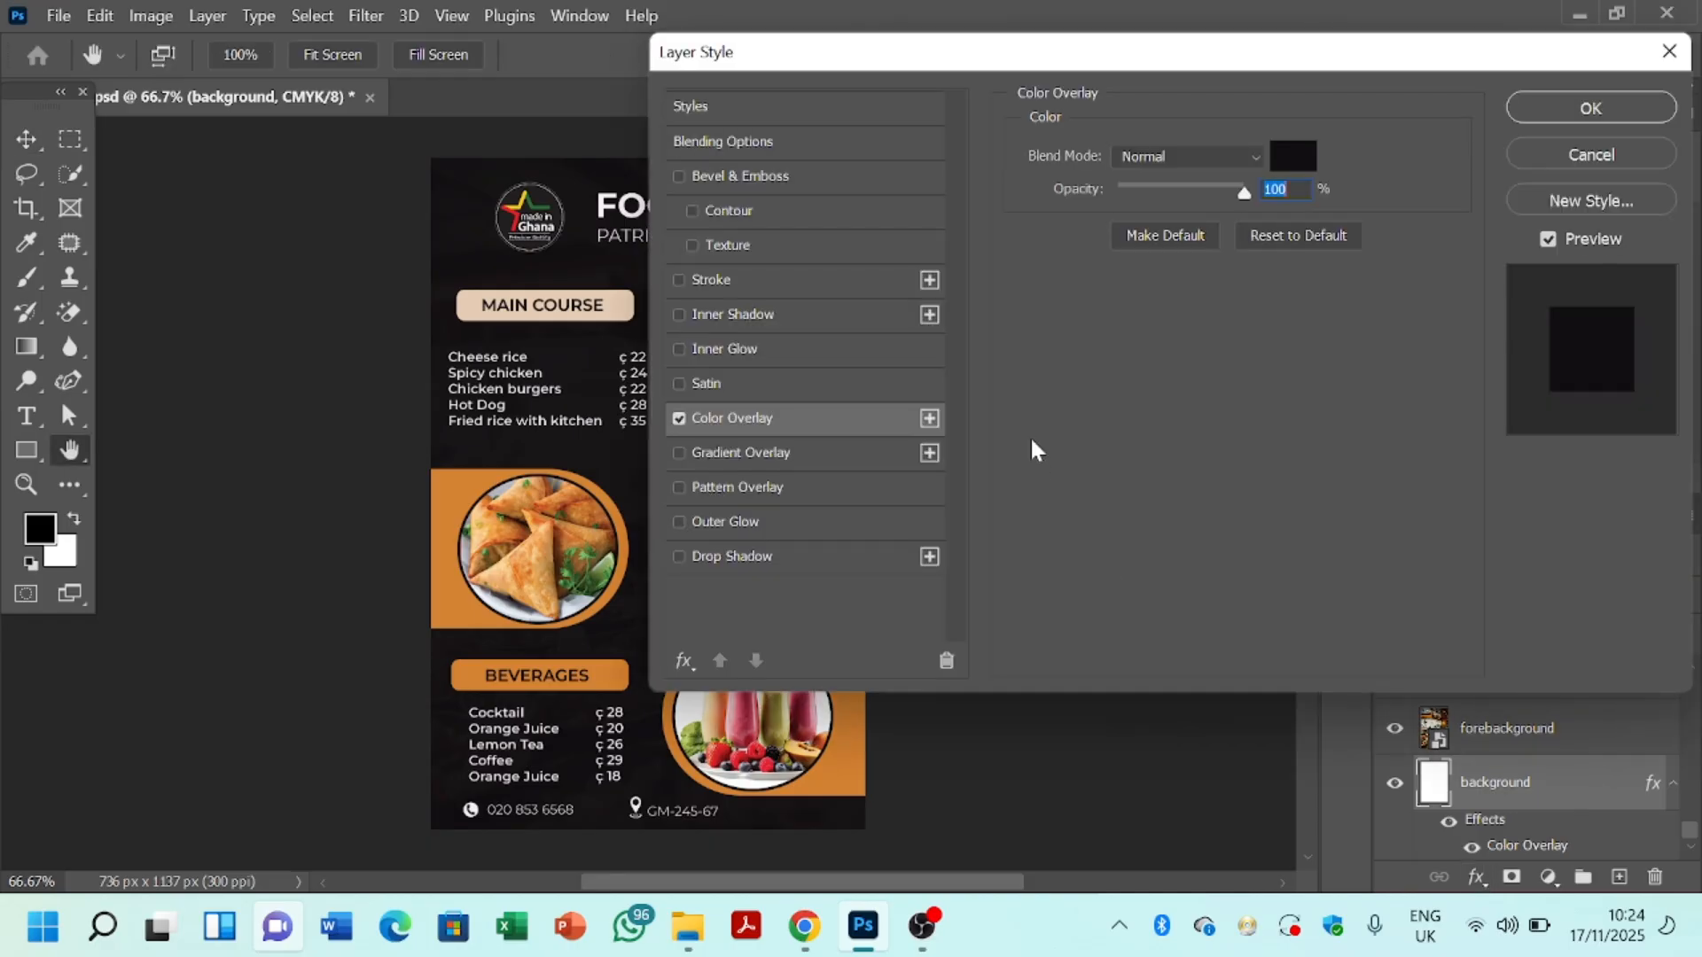
{"action": "left_click", "coordinate": [1293, 169]}
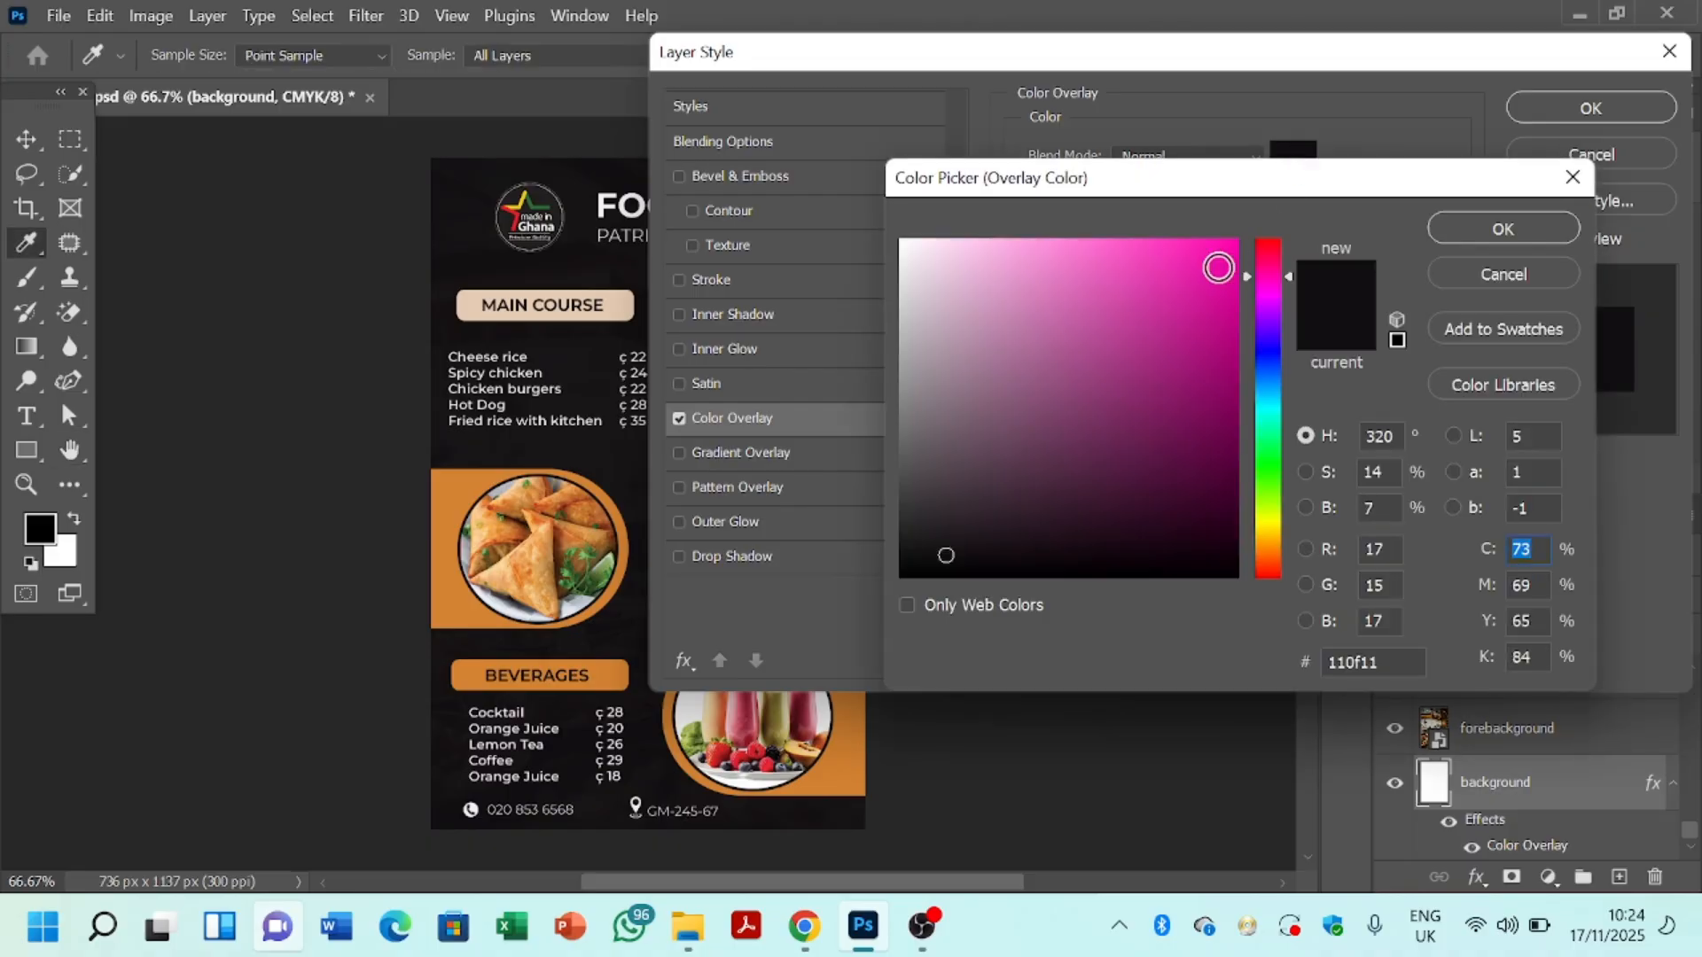
{"action": "left_click", "coordinate": [1082, 424]}
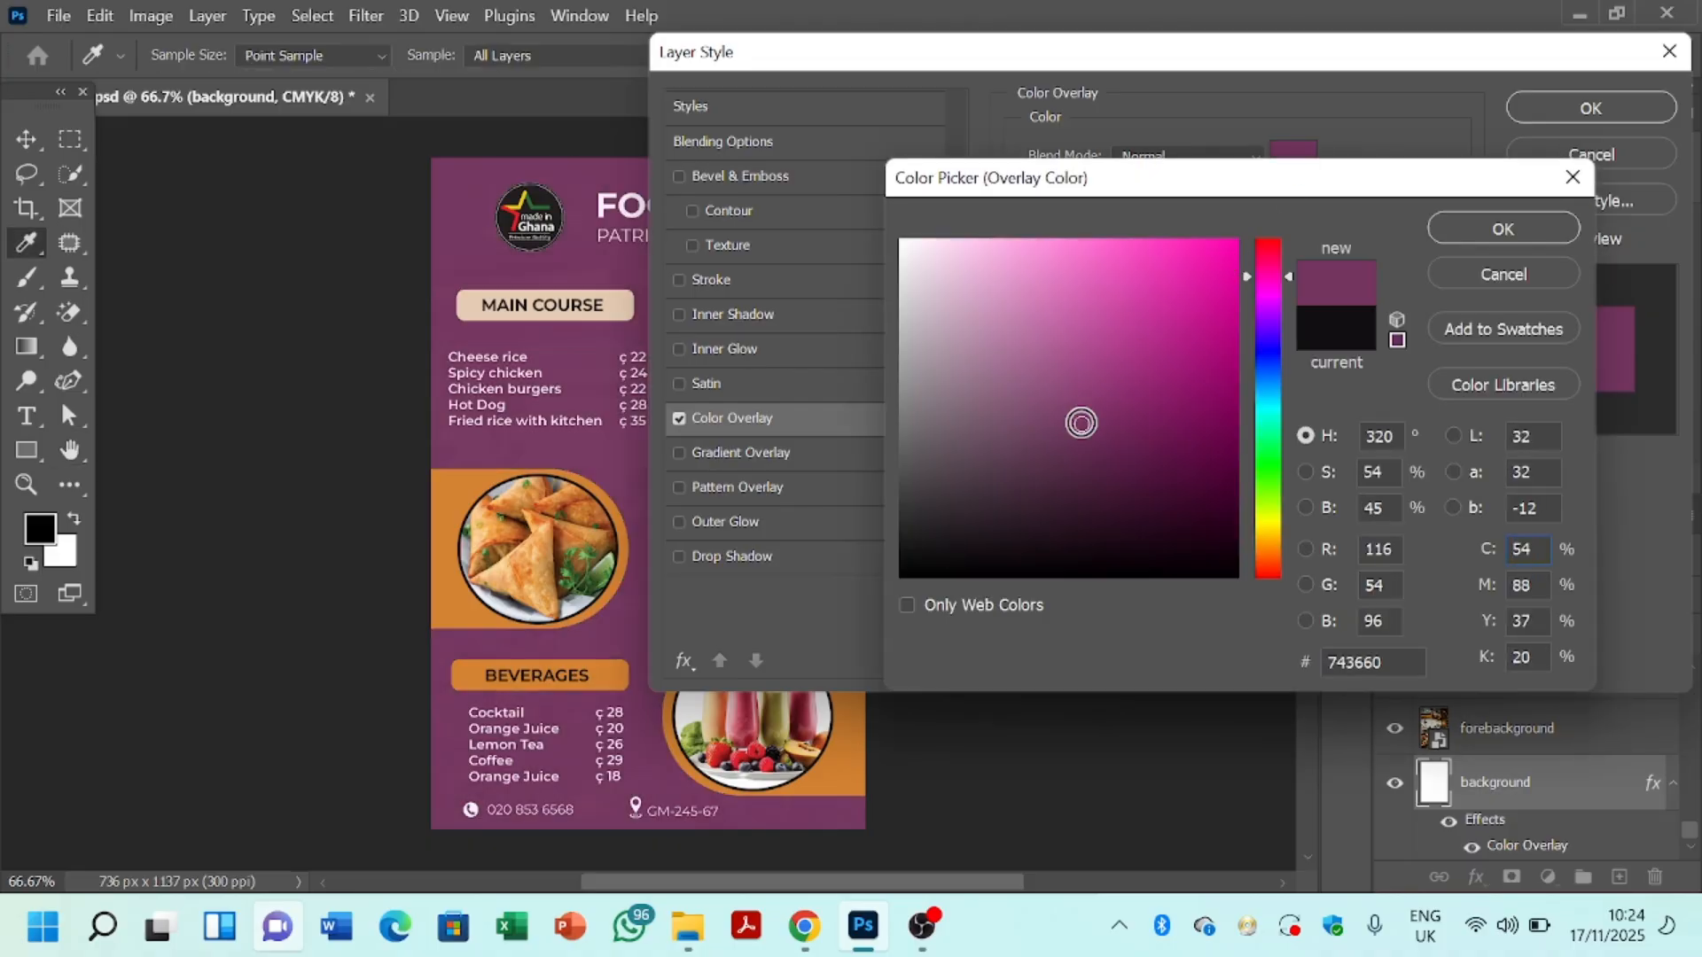
{"action": "left_click", "coordinate": [1051, 362]}
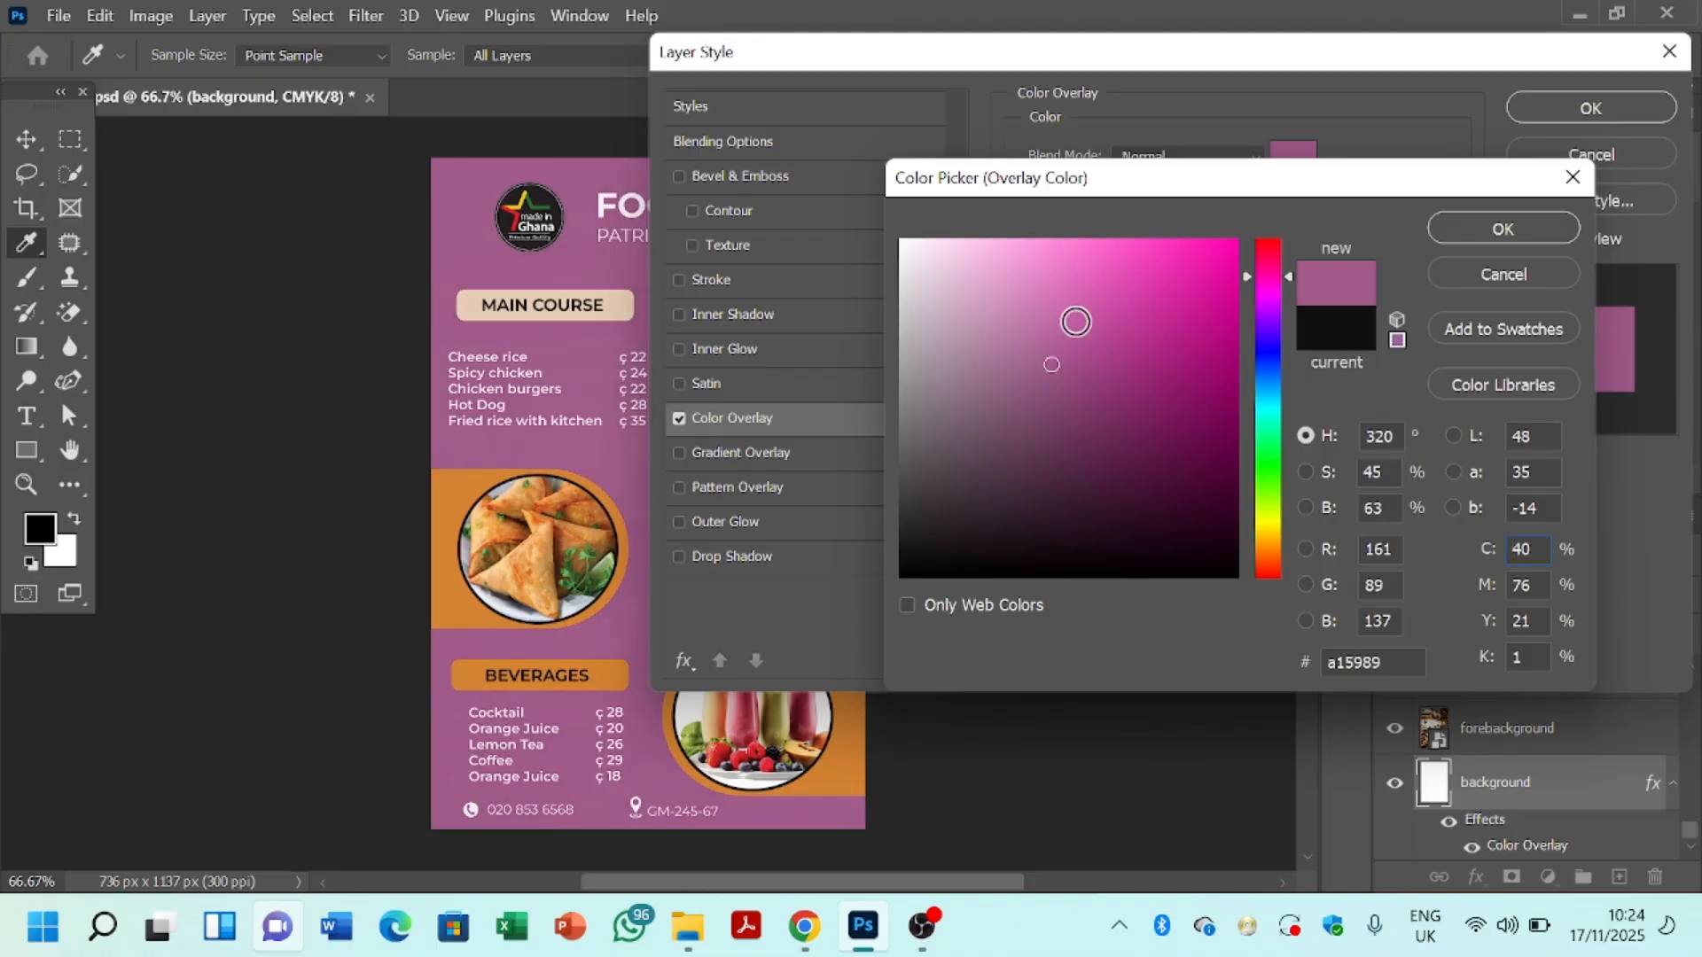
{"action": "left_click", "coordinate": [1078, 323]}
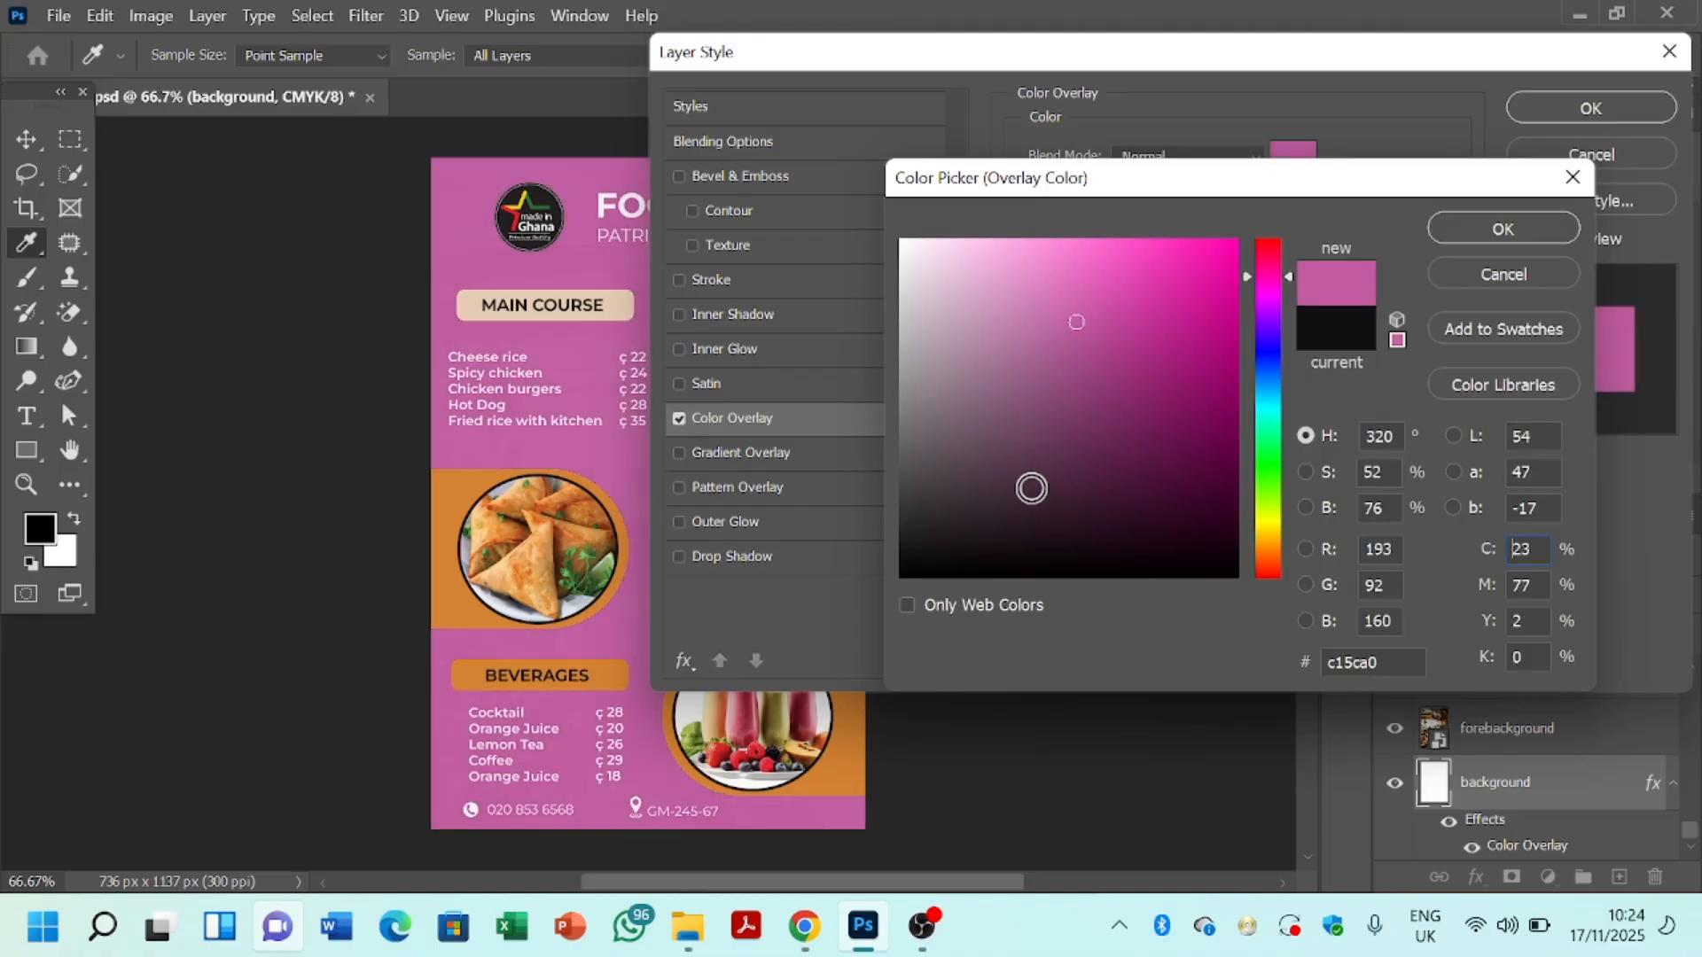
{"action": "left_click", "coordinate": [1124, 424]}
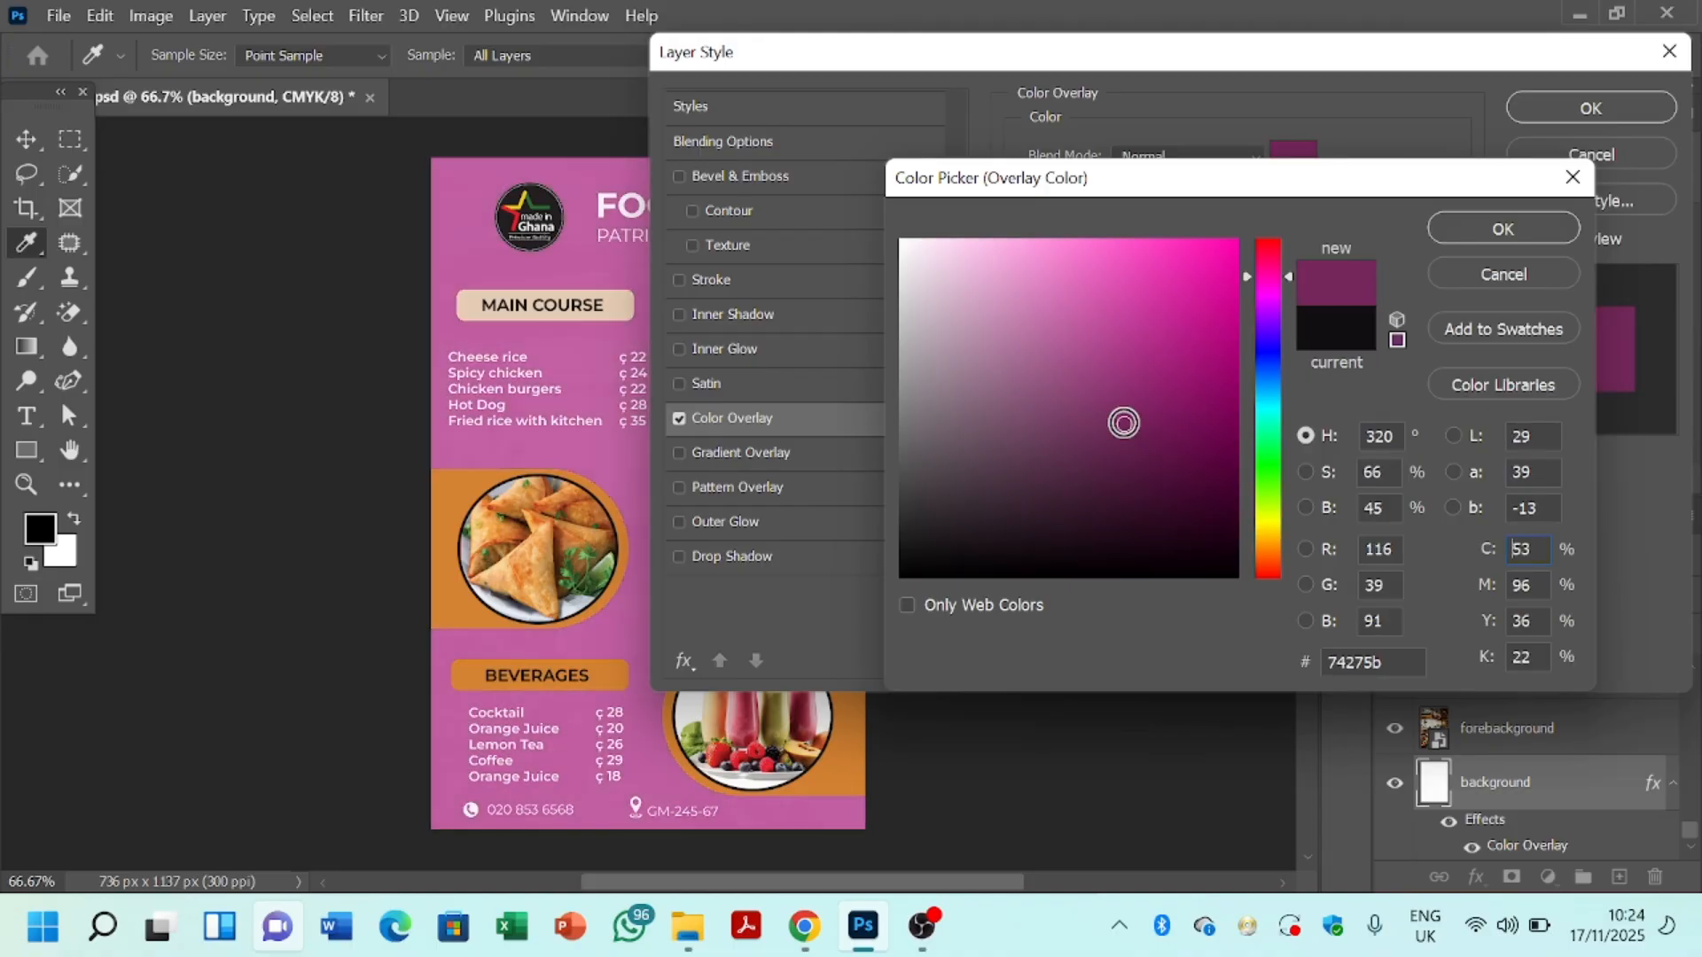
{"action": "left_click", "coordinate": [1097, 353]}
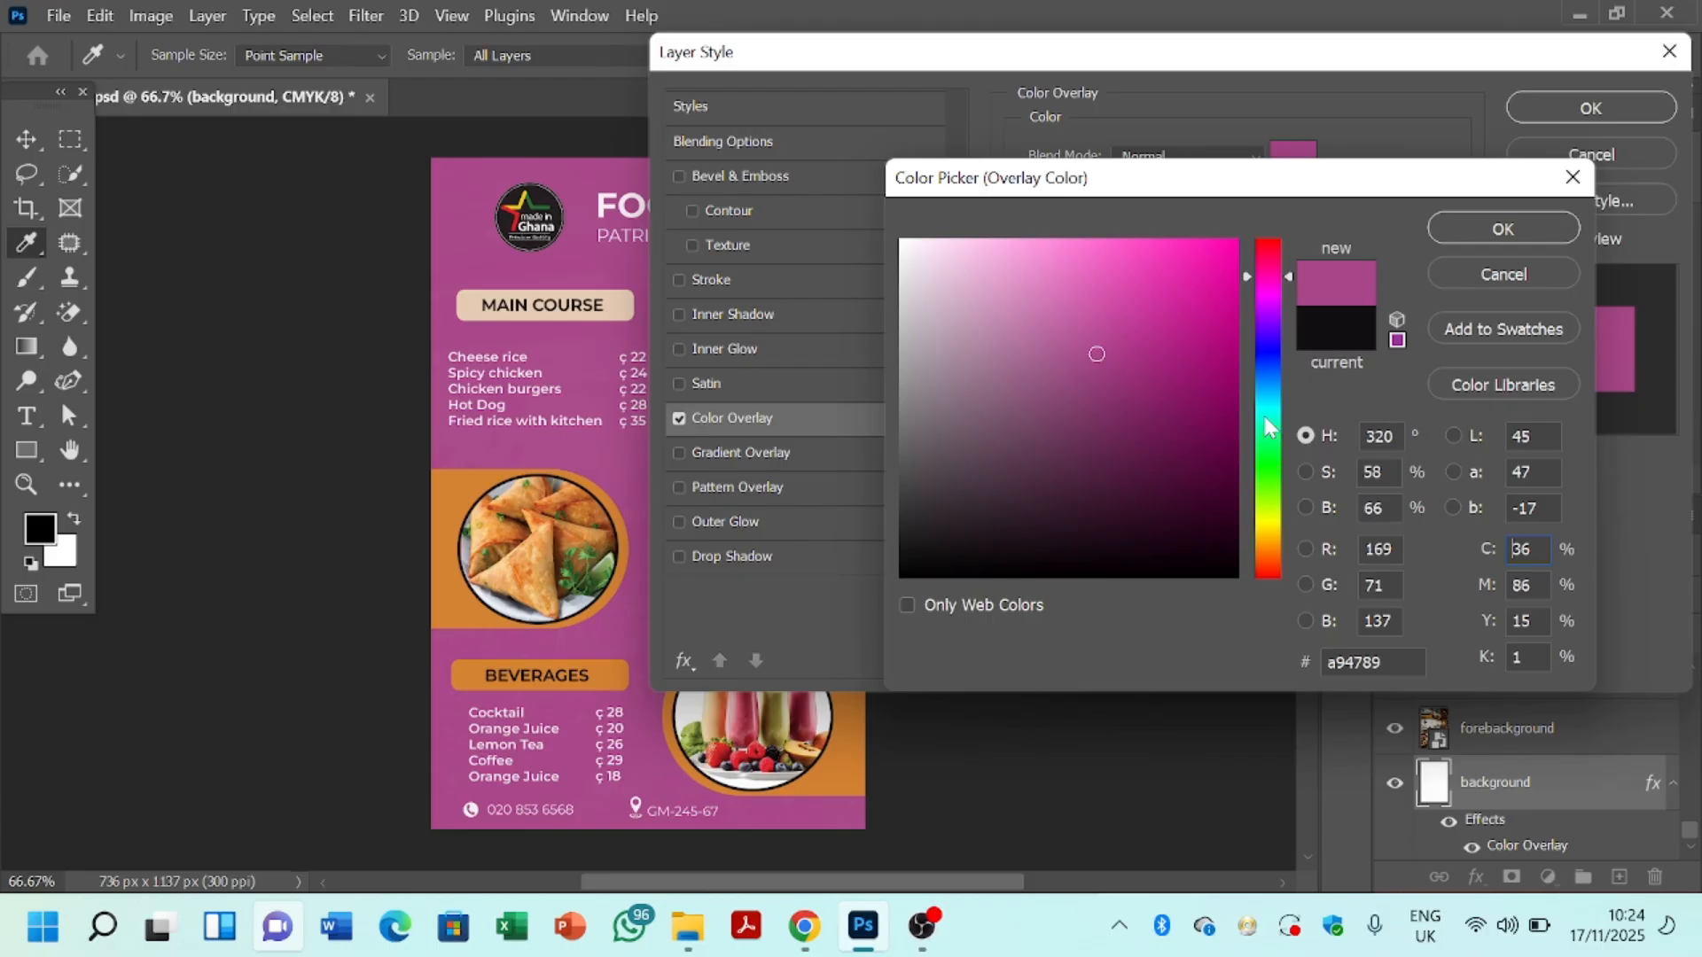
{"action": "left_click_drag", "start_coordinate": [1268, 418], "coordinate": [1267, 343]}
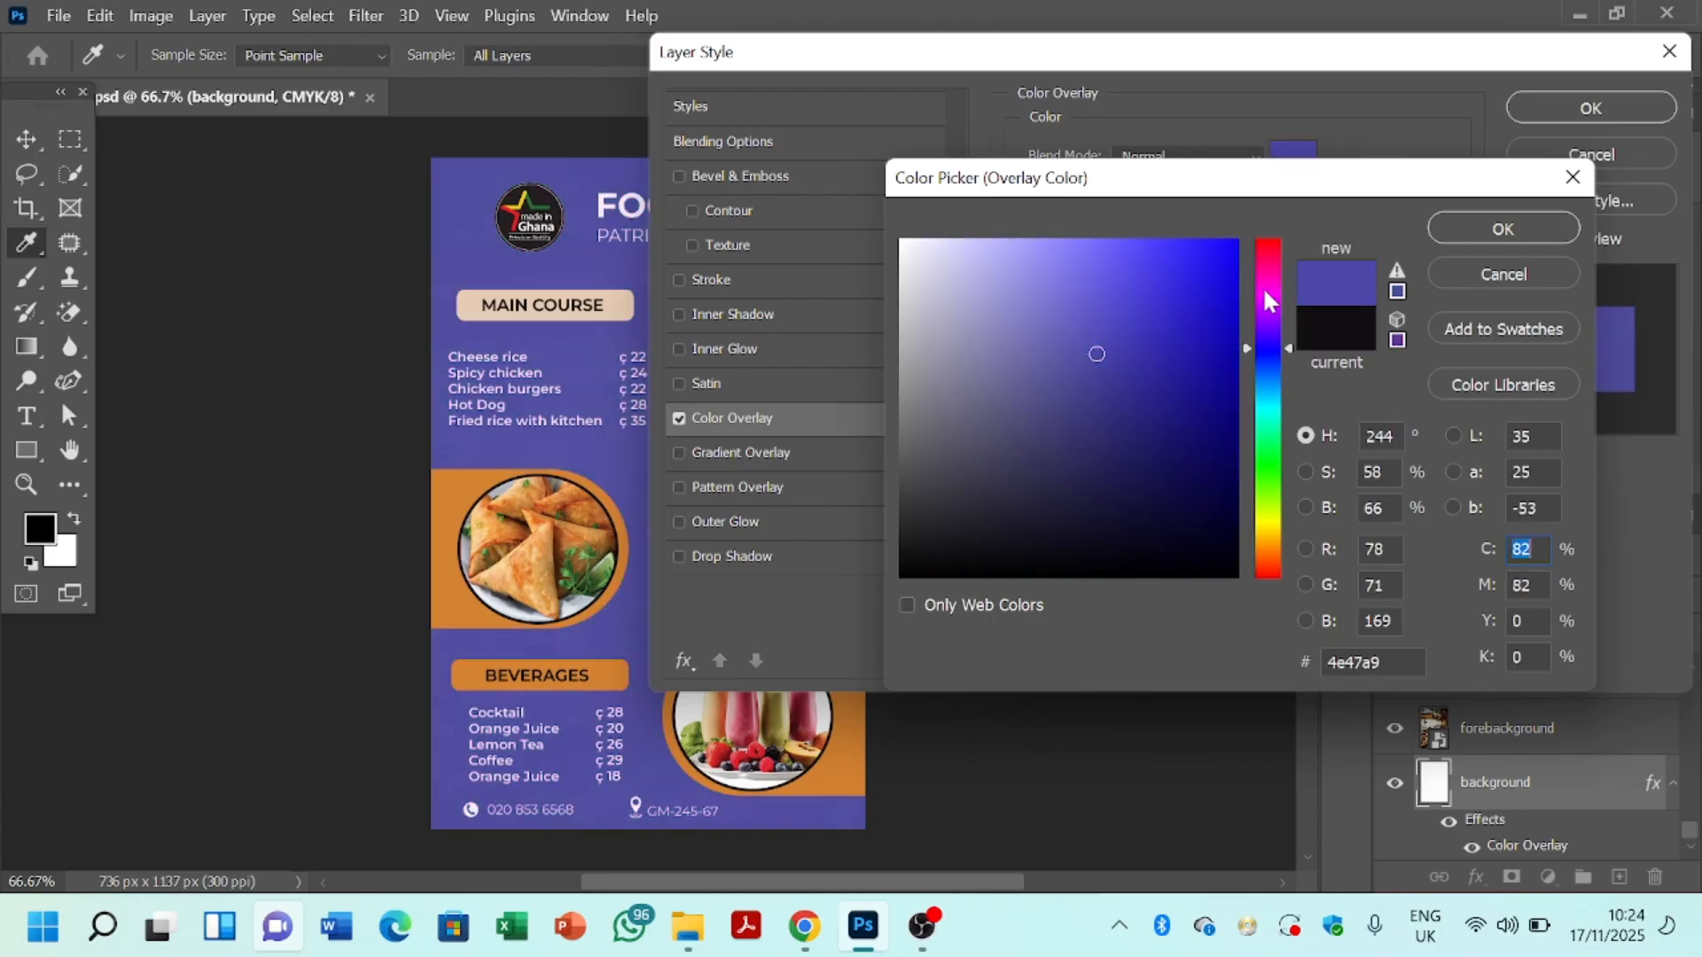
{"action": "left_click_drag", "start_coordinate": [1263, 286], "coordinate": [1269, 354]}
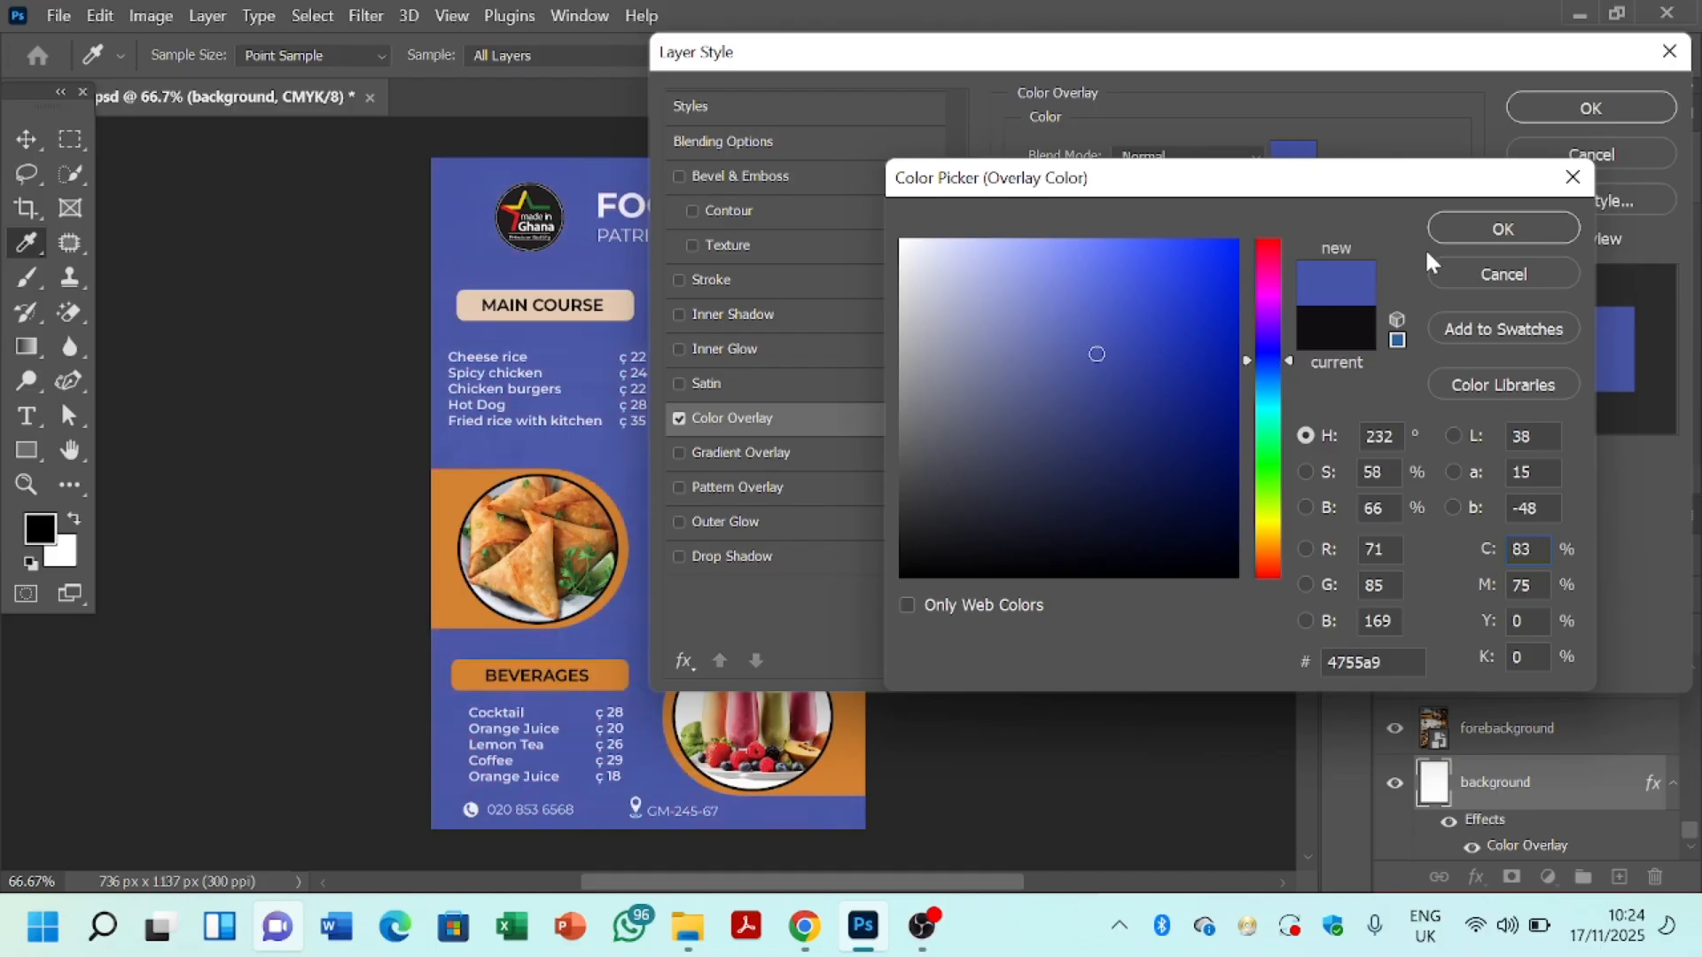
{"action": "left_click", "coordinate": [1462, 275]}
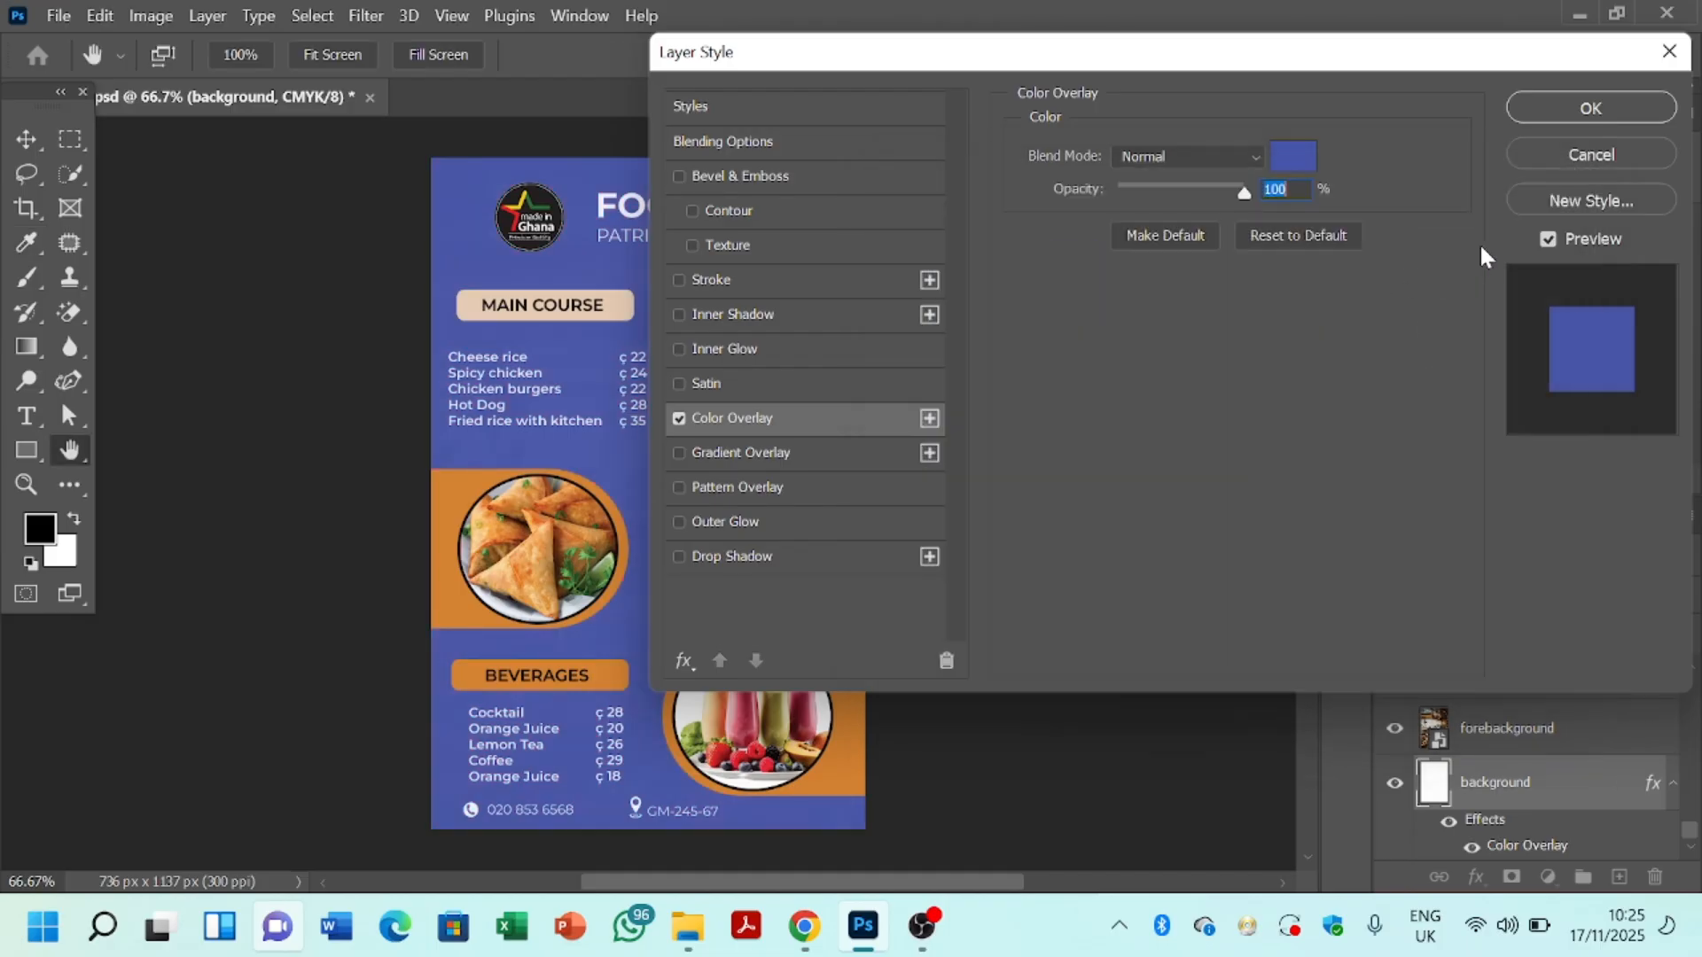
{"action": "left_click", "coordinate": [1553, 155]}
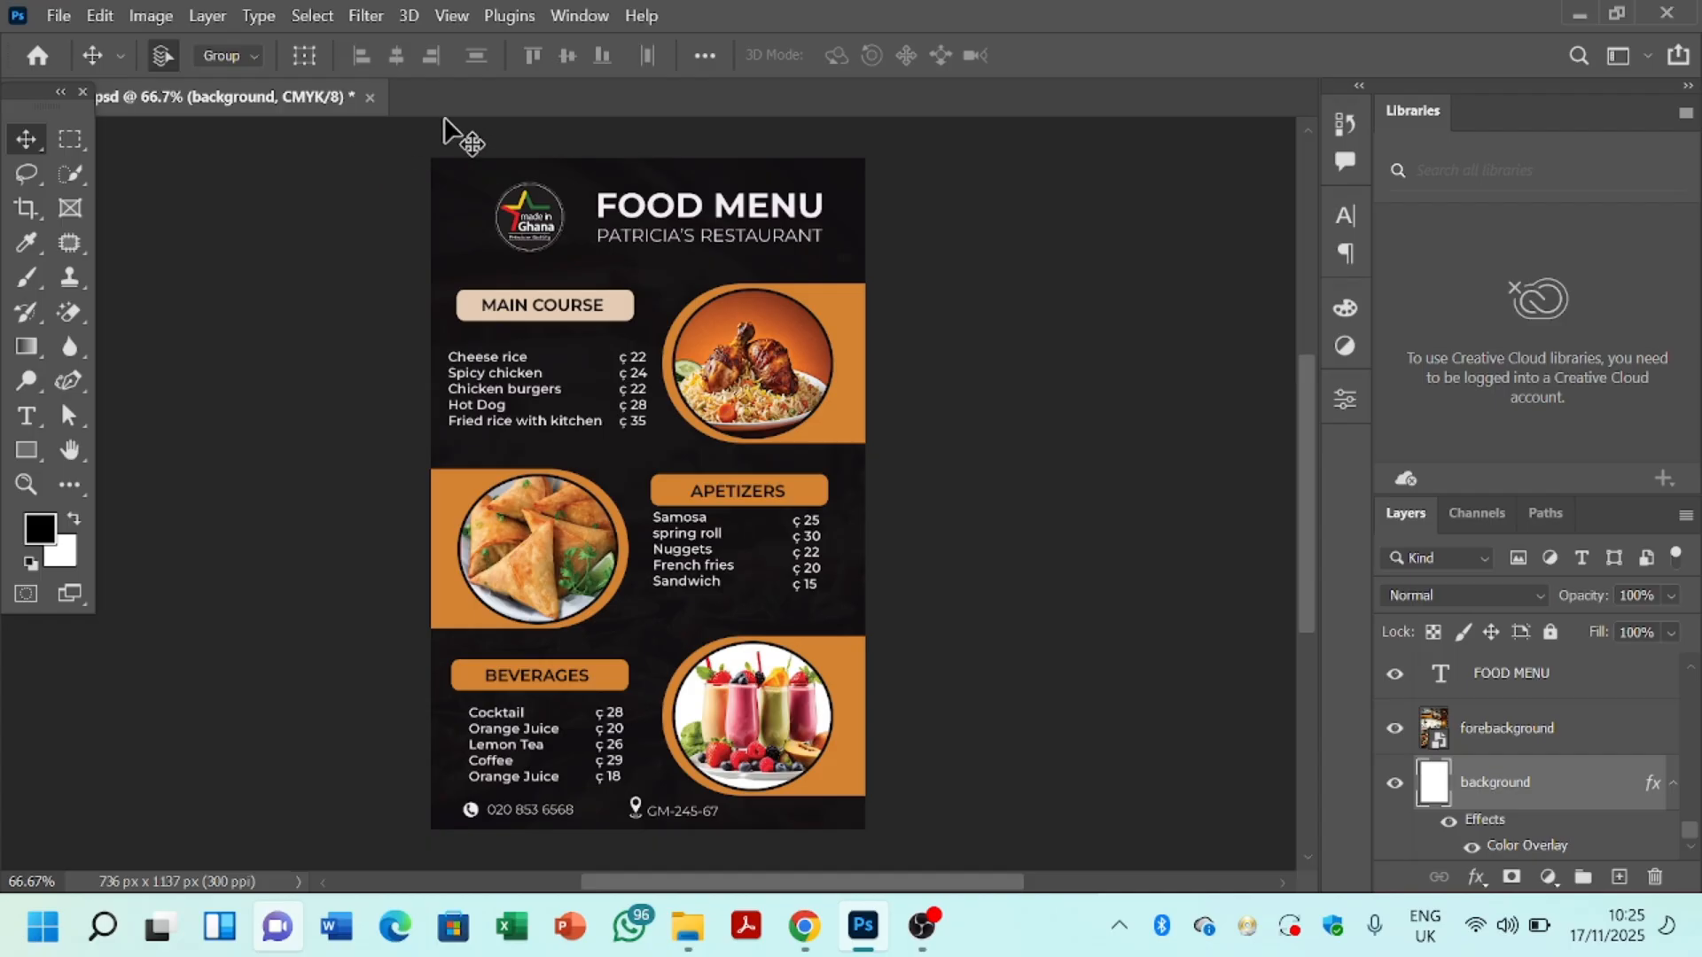
{"action": "left_click", "coordinate": [58, 16]}
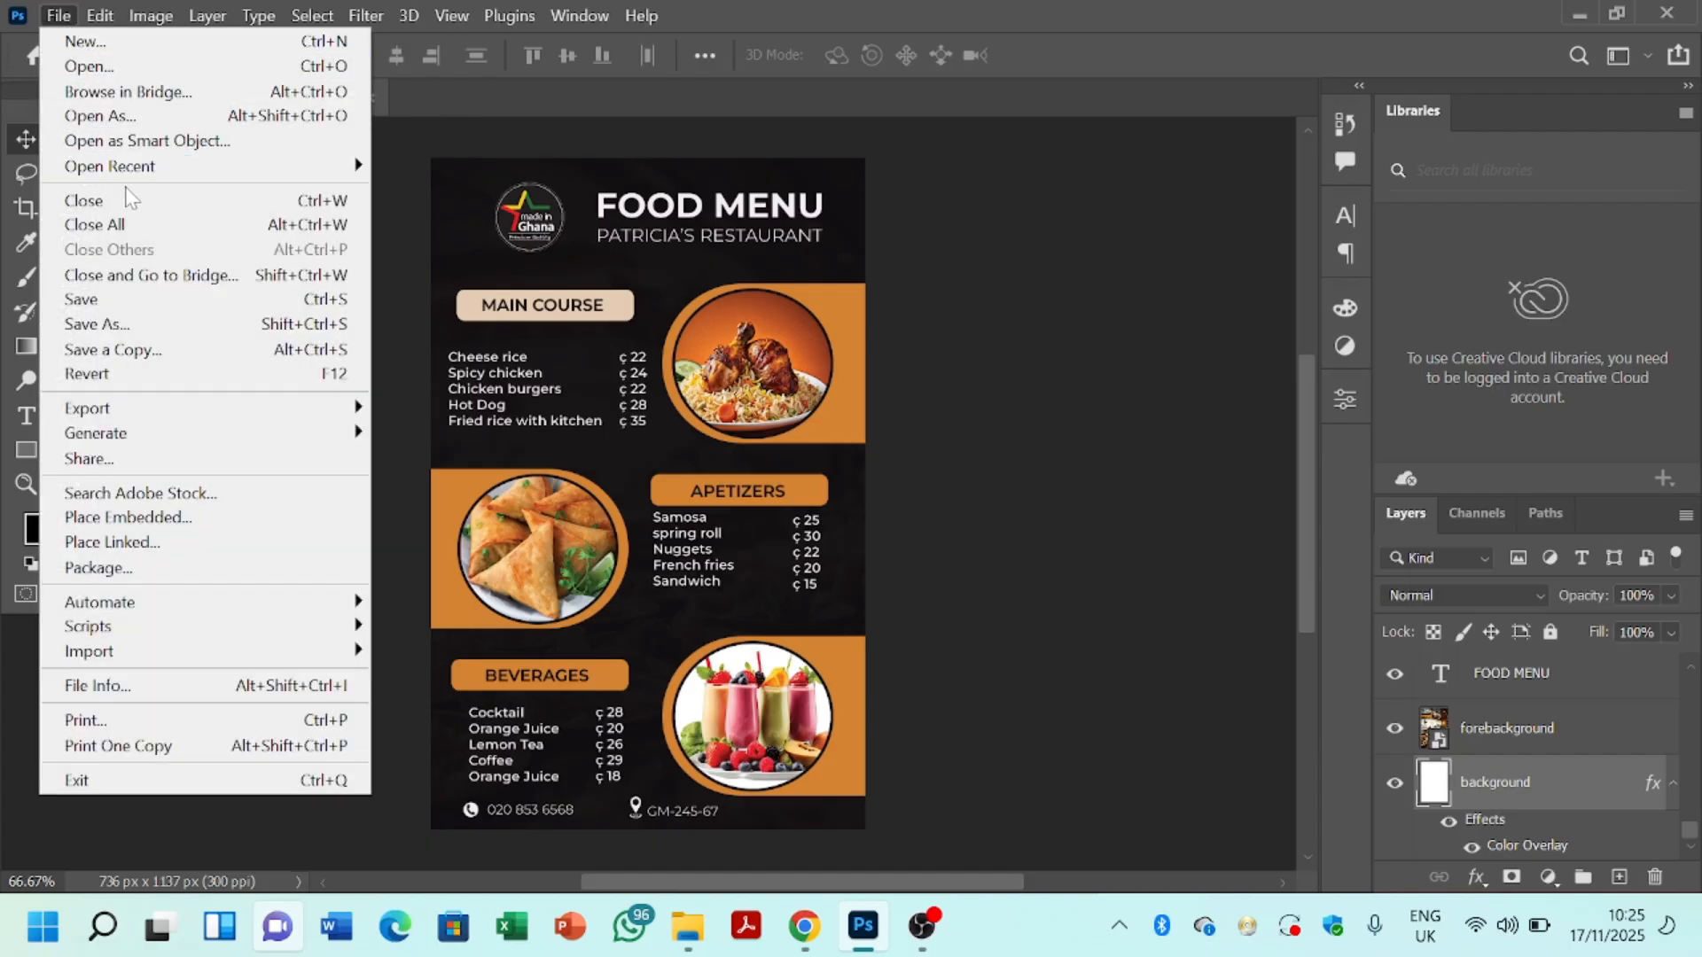
{"action": "left_click", "coordinate": [139, 328]}
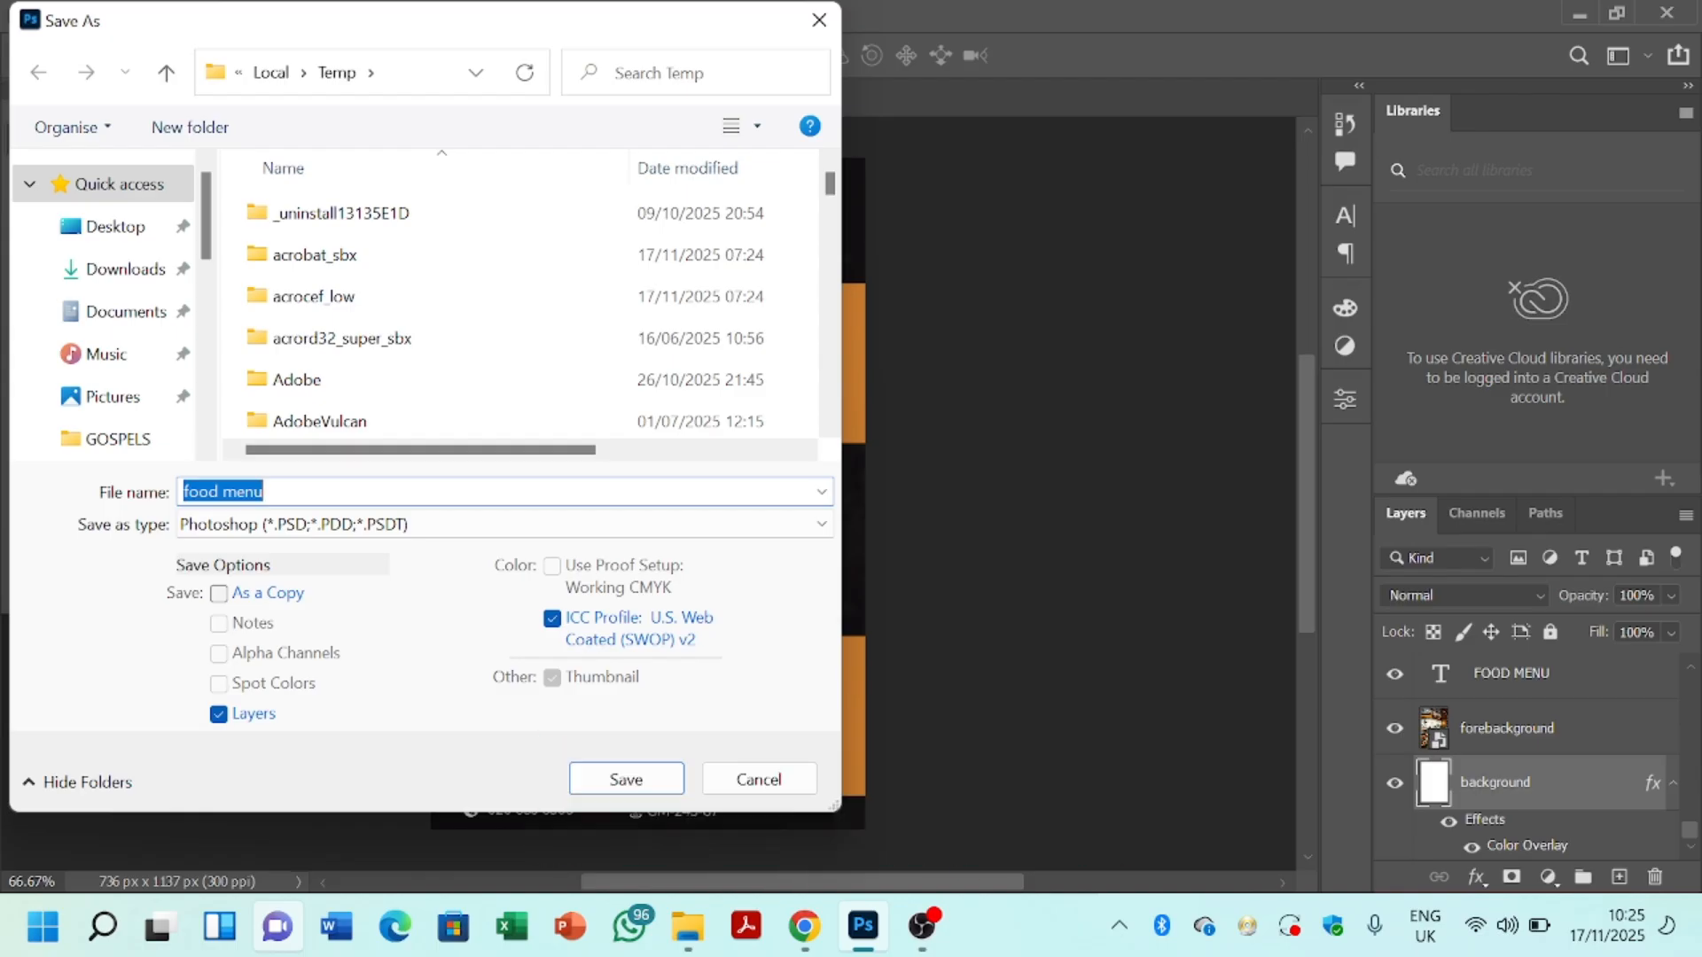
{"action": "left_click", "coordinate": [264, 492]}
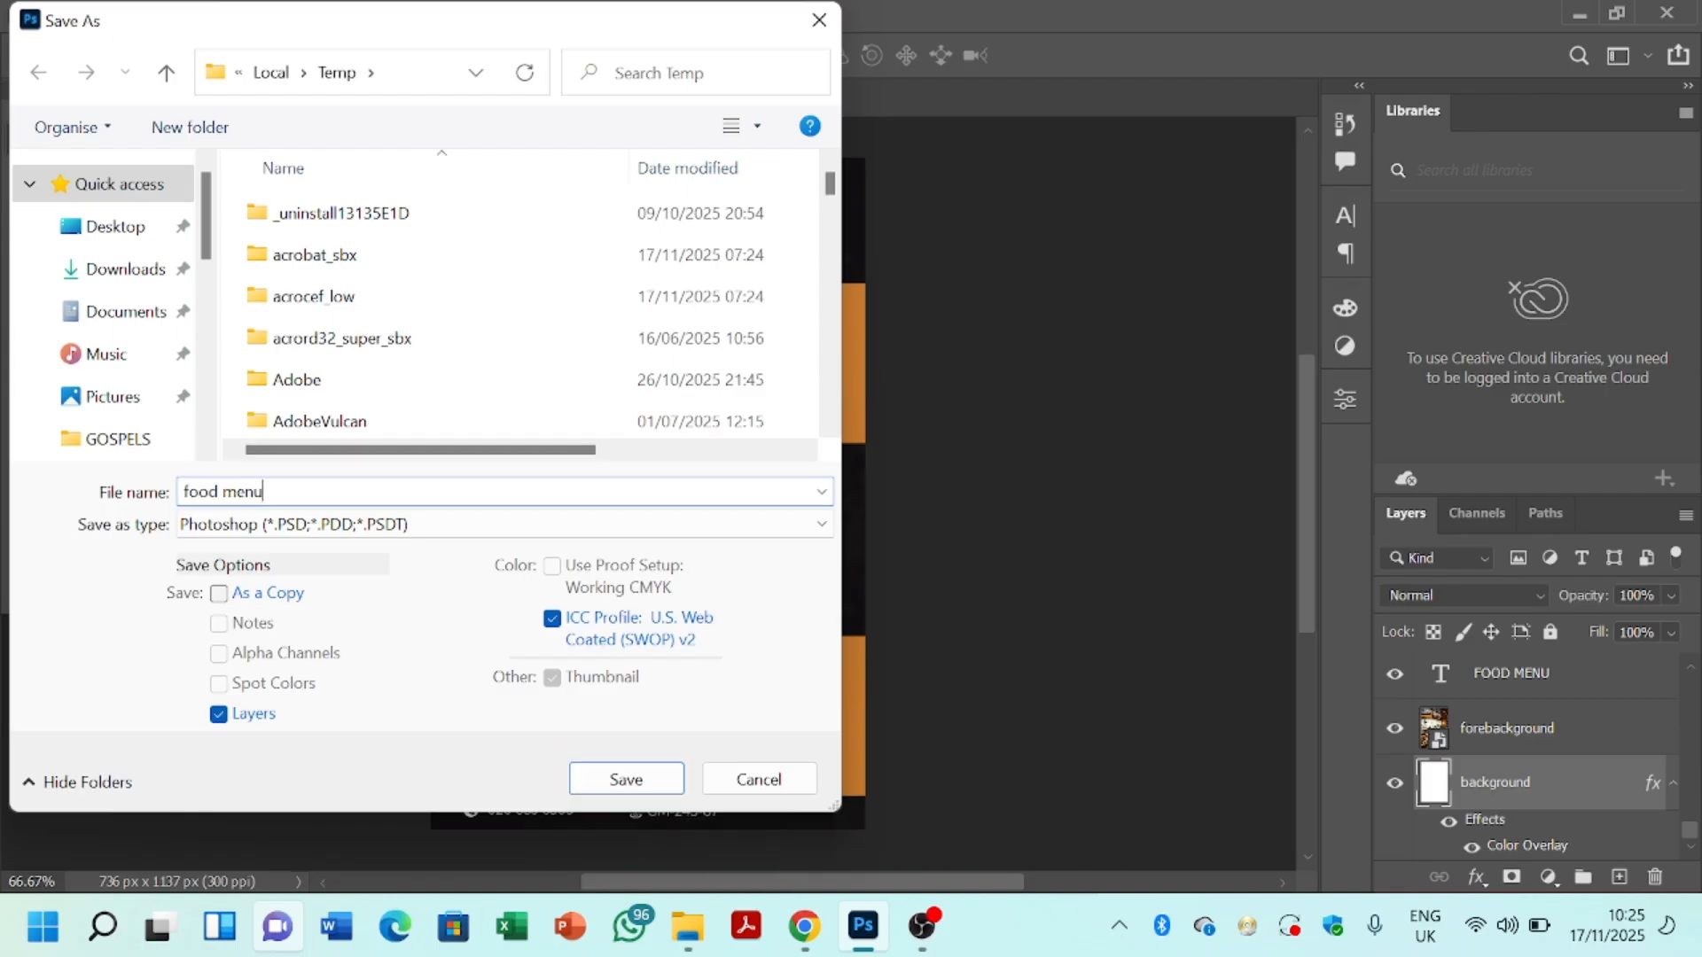
{"action": "left_click", "coordinate": [825, 530]}
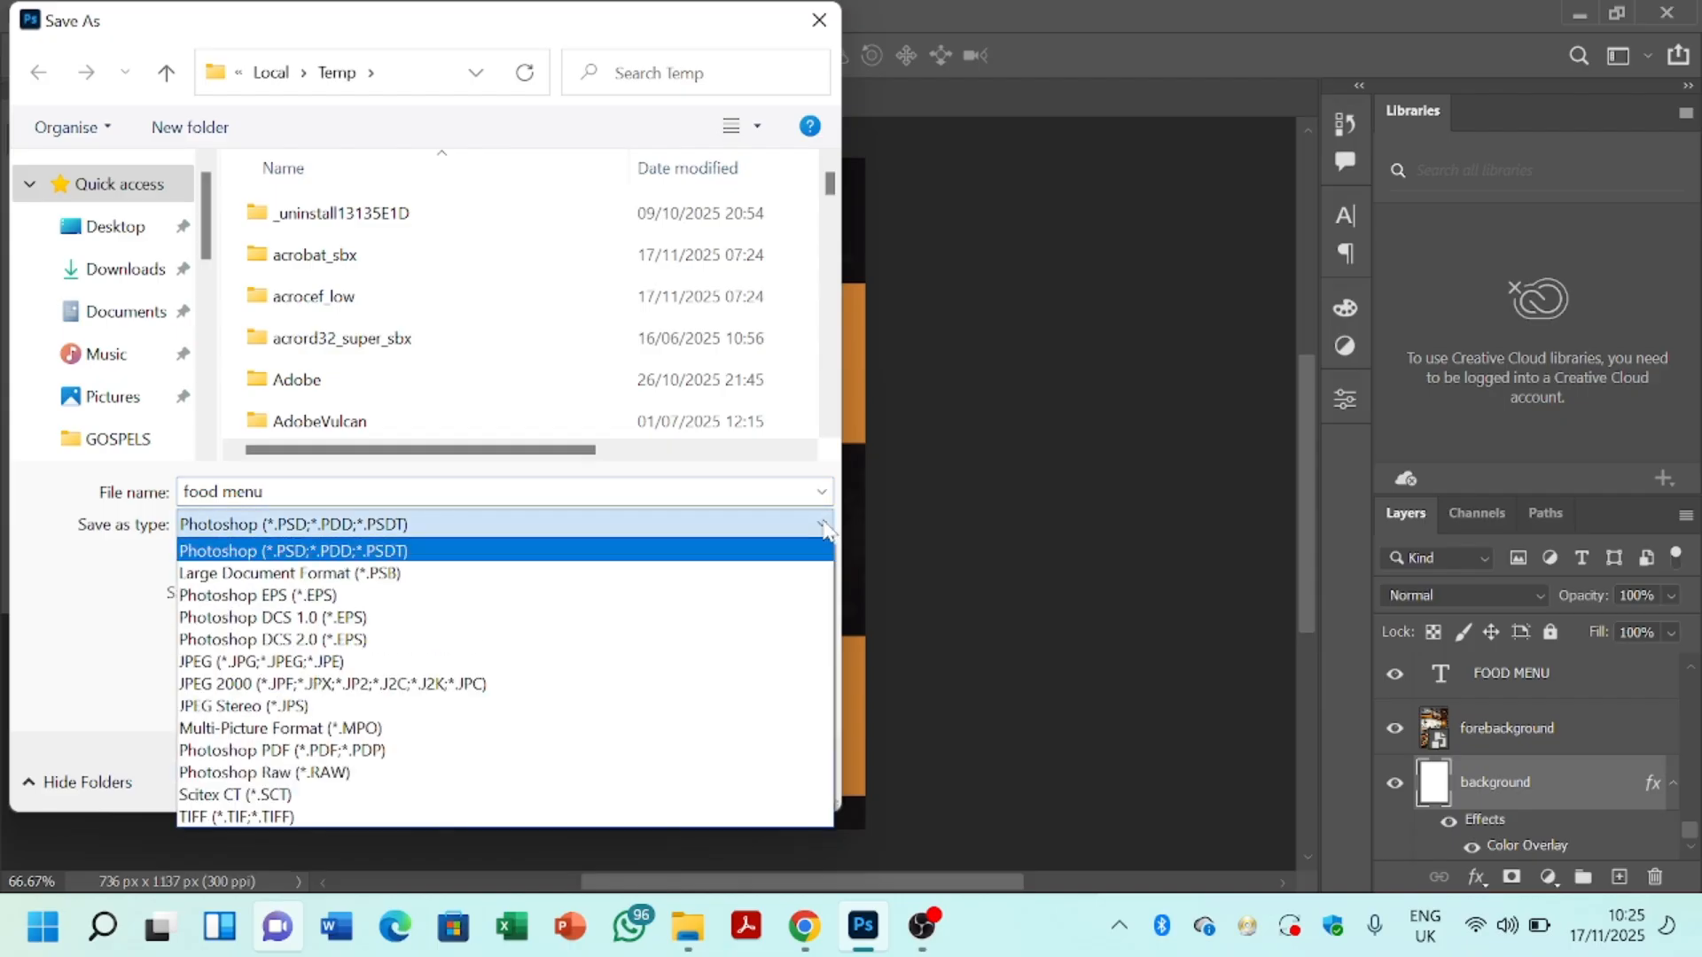
{"action": "left_click", "coordinate": [373, 664]}
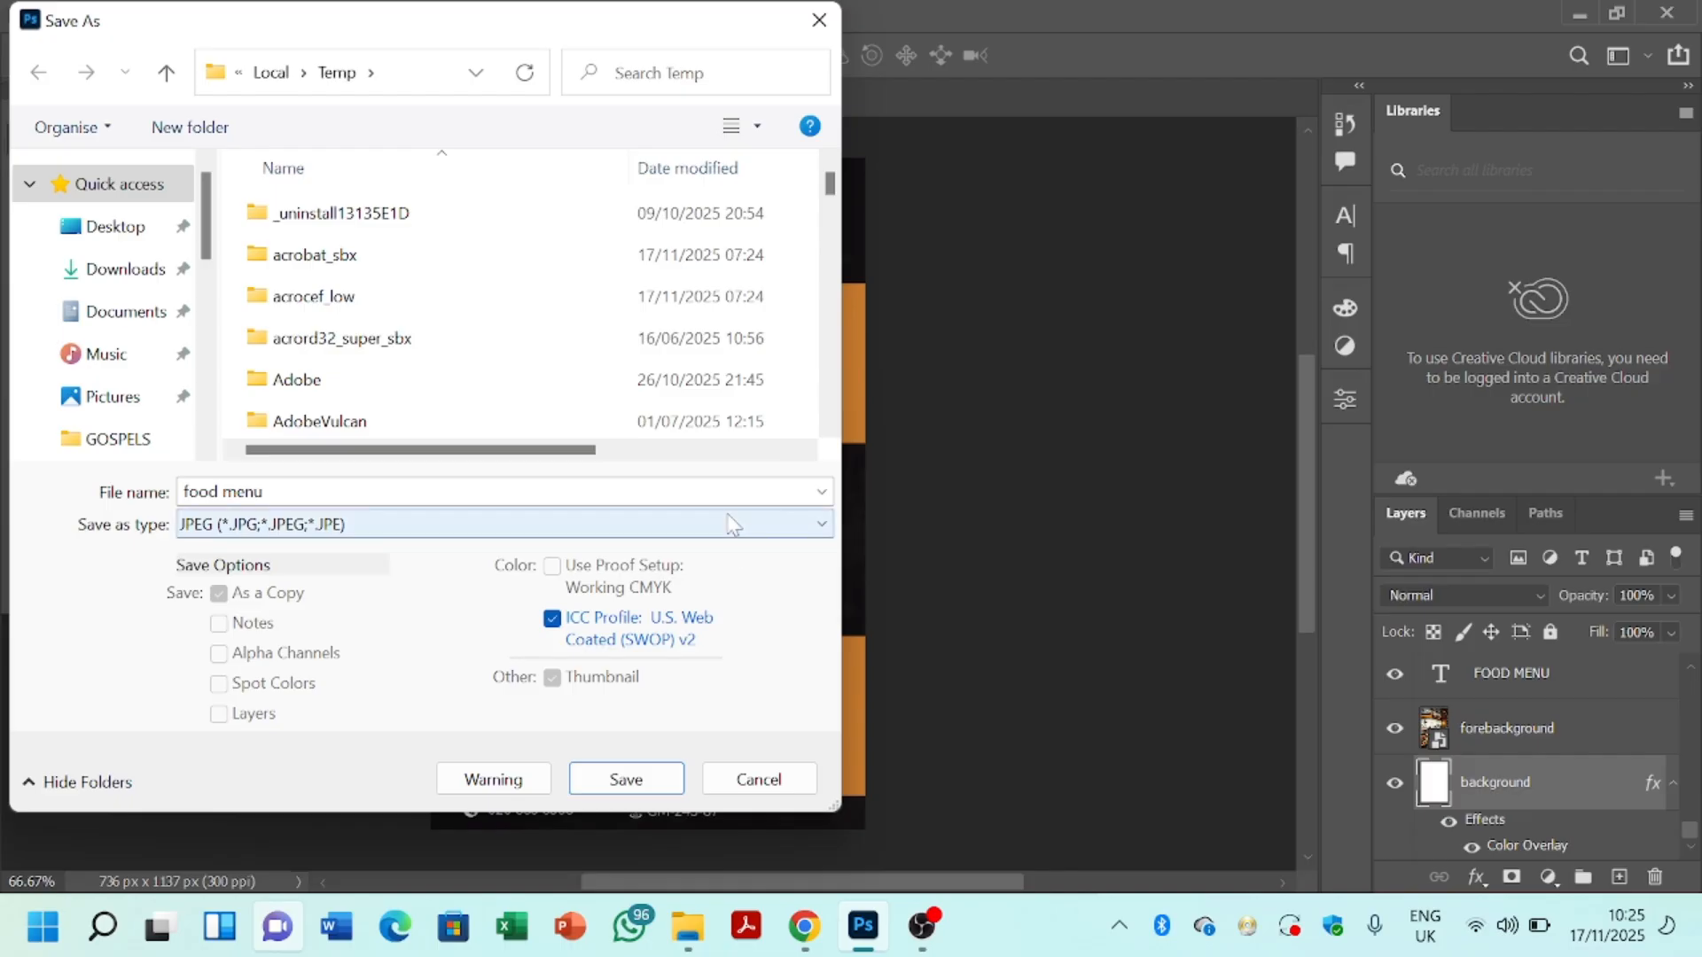
{"action": "left_click", "coordinate": [820, 19]}
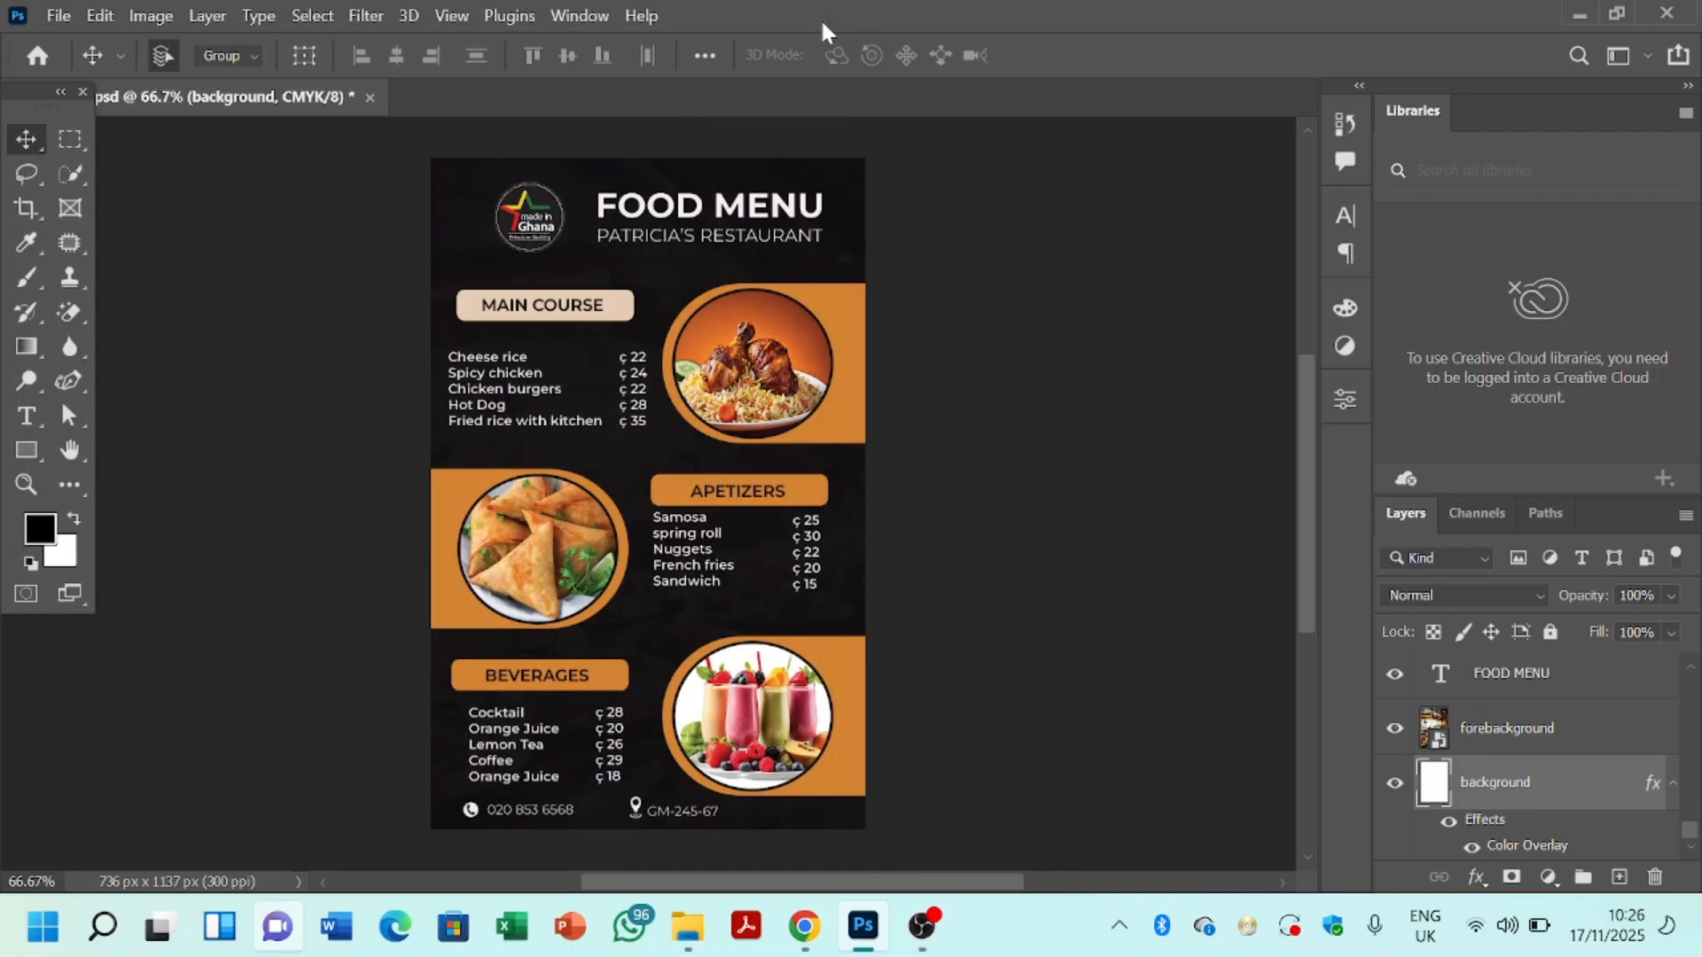